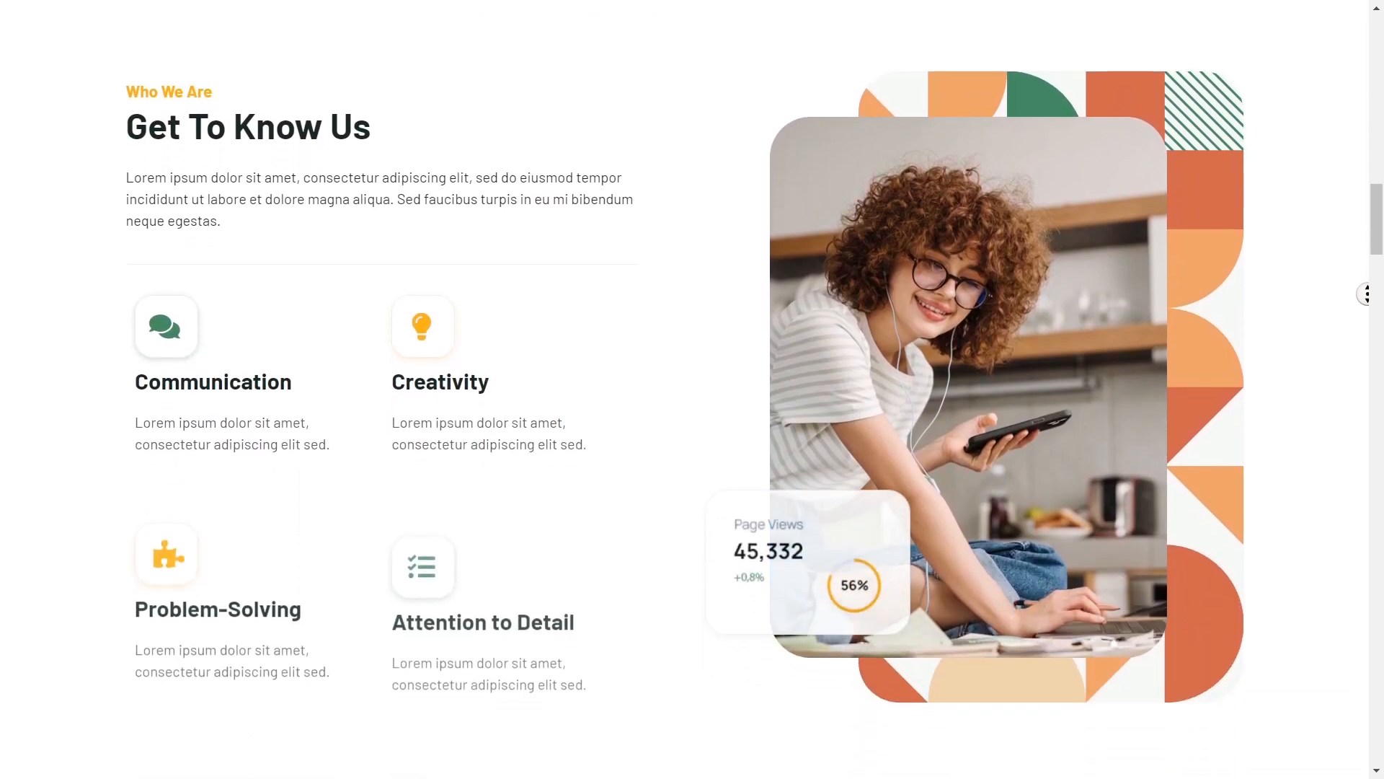
# - Look through the influencer template's demo page, from the Get To Know Us section down to the subscriber reviews
pyautogui.scroll(-9, 692, 390)
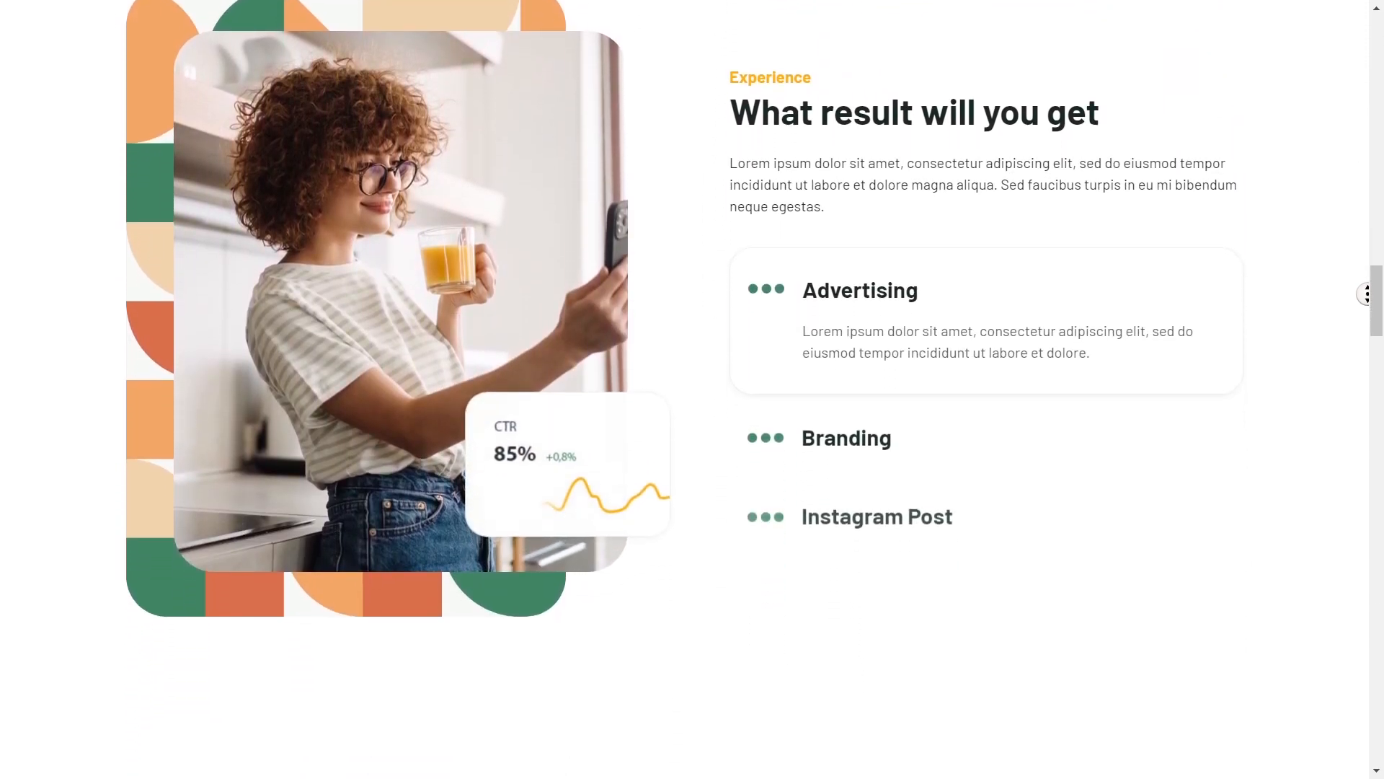
pyautogui.scroll(-12, 692, 389)
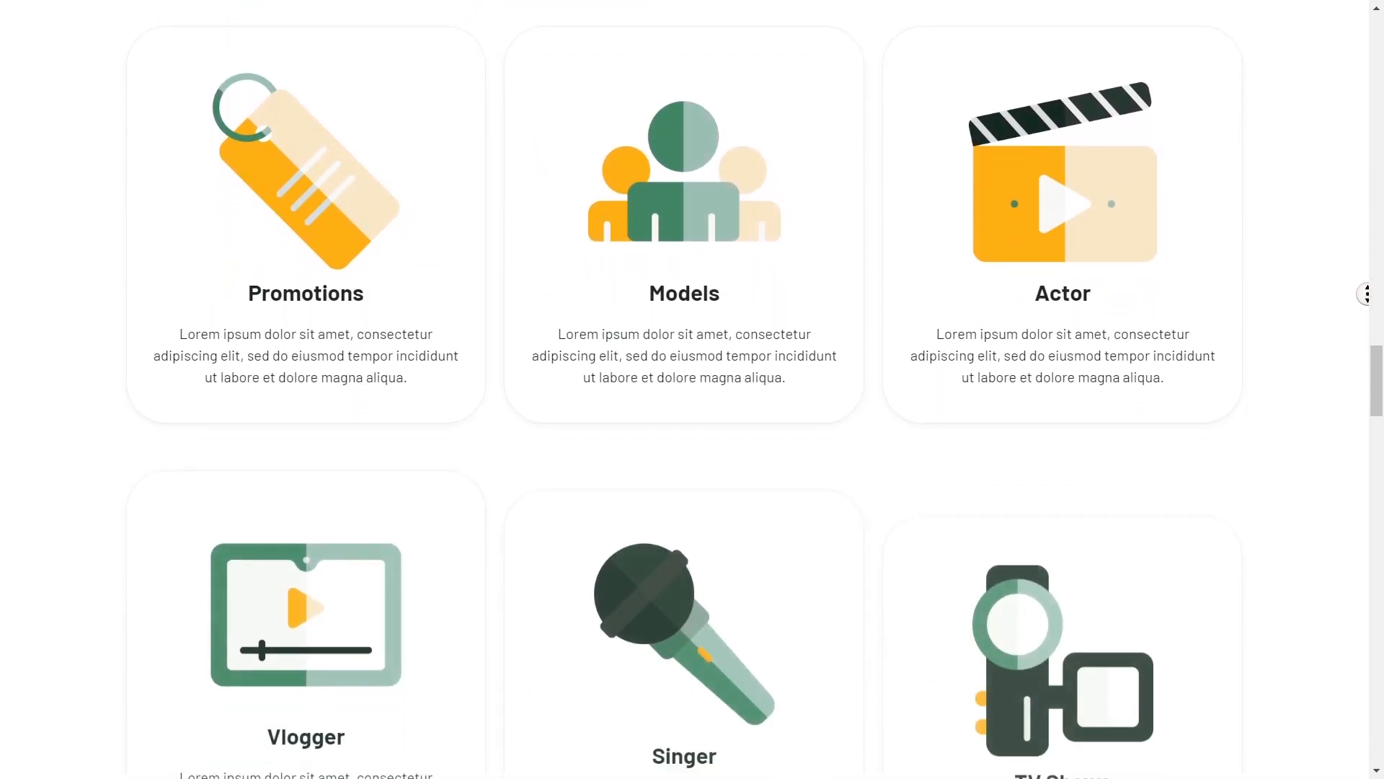
pyautogui.scroll(-13, 692, 389)
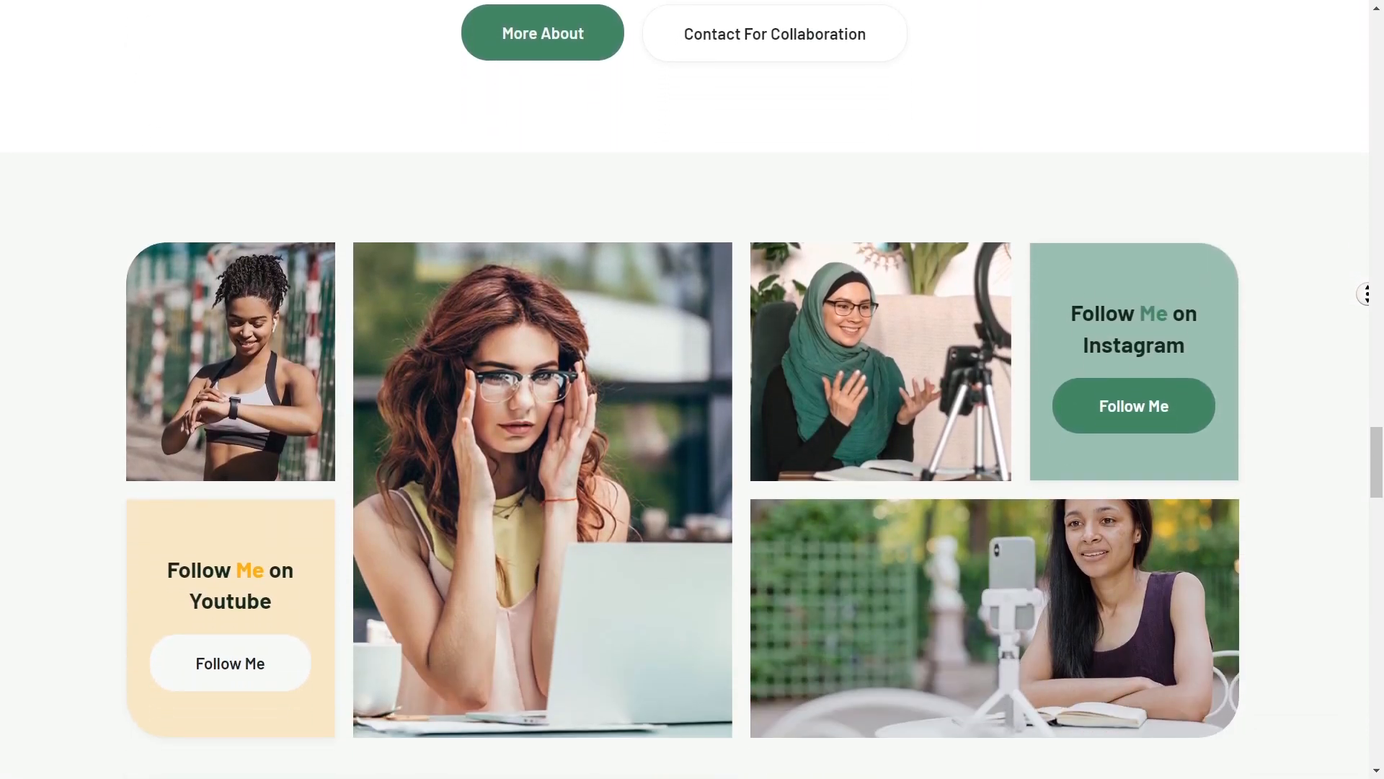
pyautogui.scroll(-12, 692, 389)
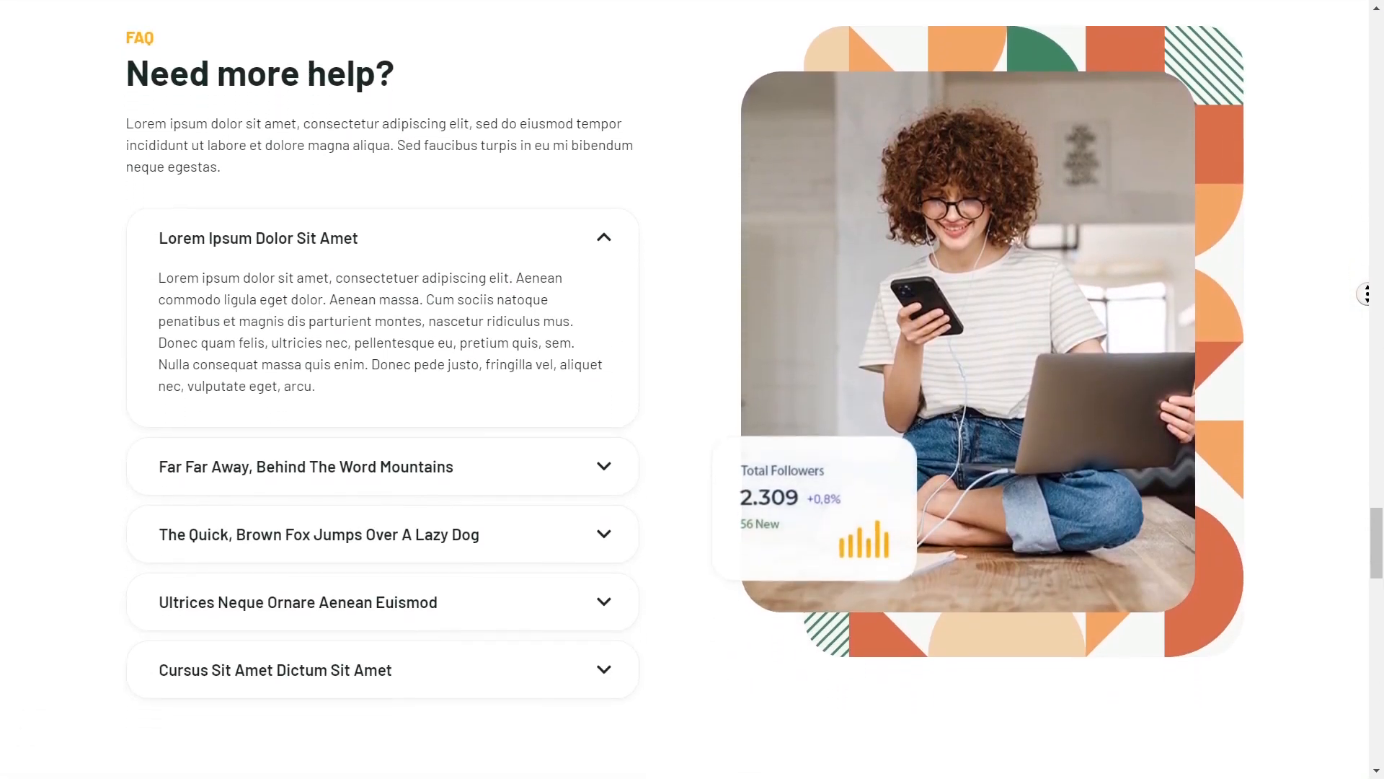
pyautogui.scroll(-13, 692, 390)
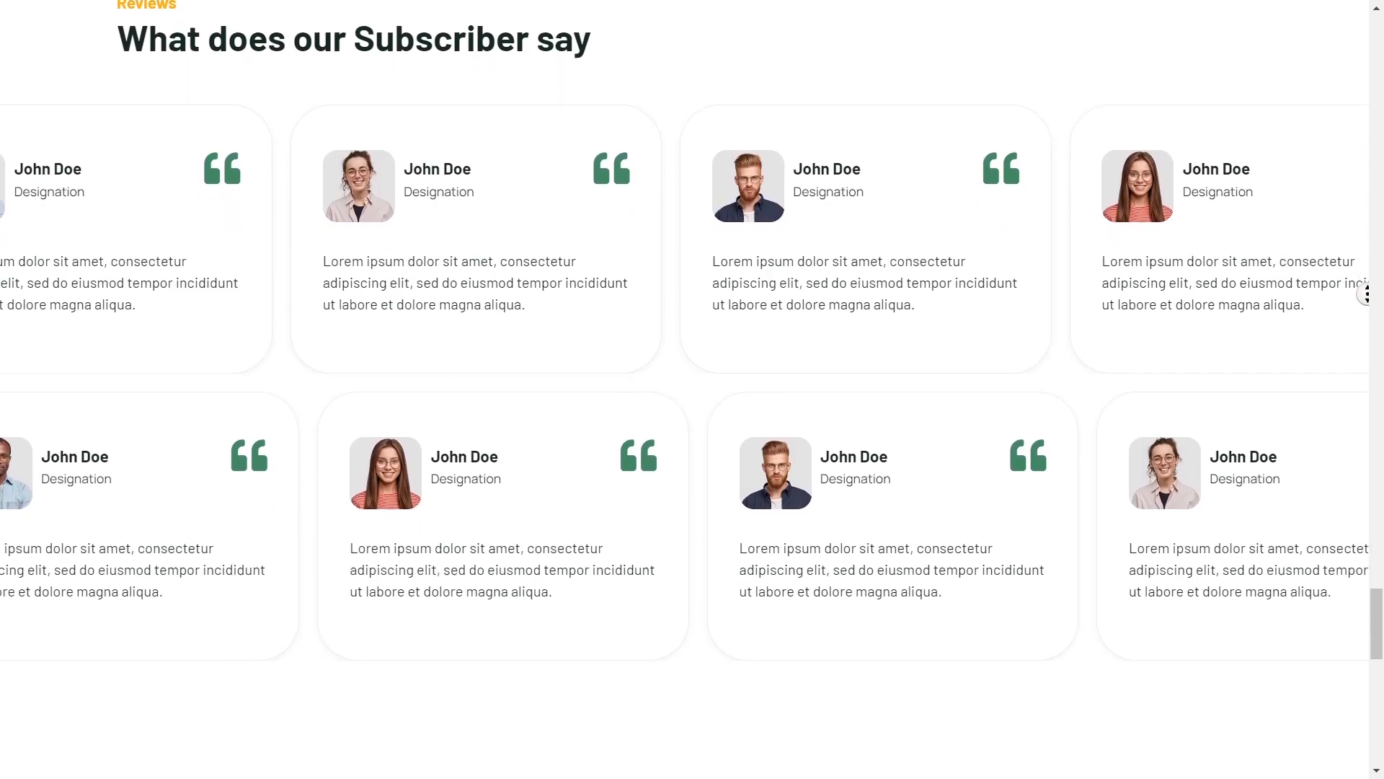
pyautogui.scroll(-13, 692, 389)
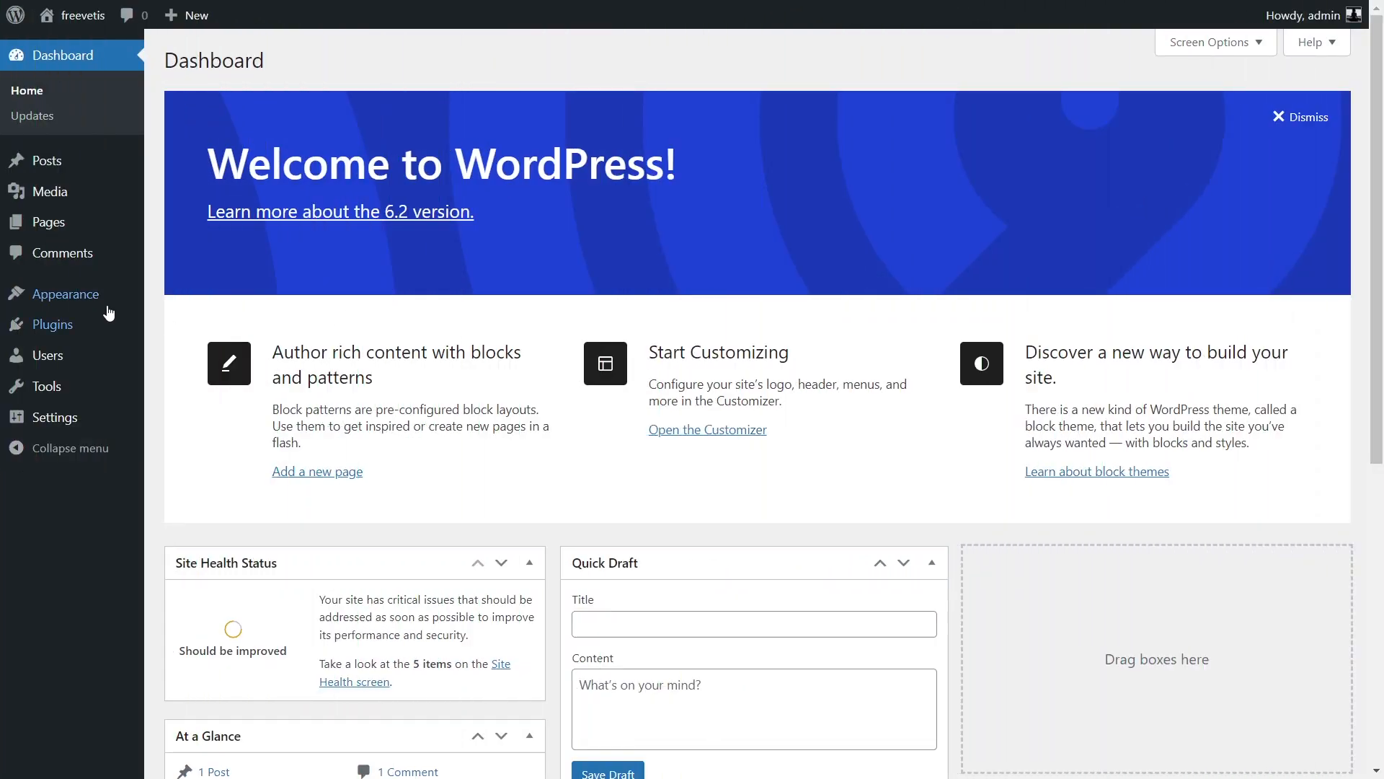
# - Search the theme directory for "hello elementor", then install and activate the Hello Elementor theme
pyautogui.moveTo(108, 295)
pyautogui.click(198, 297)
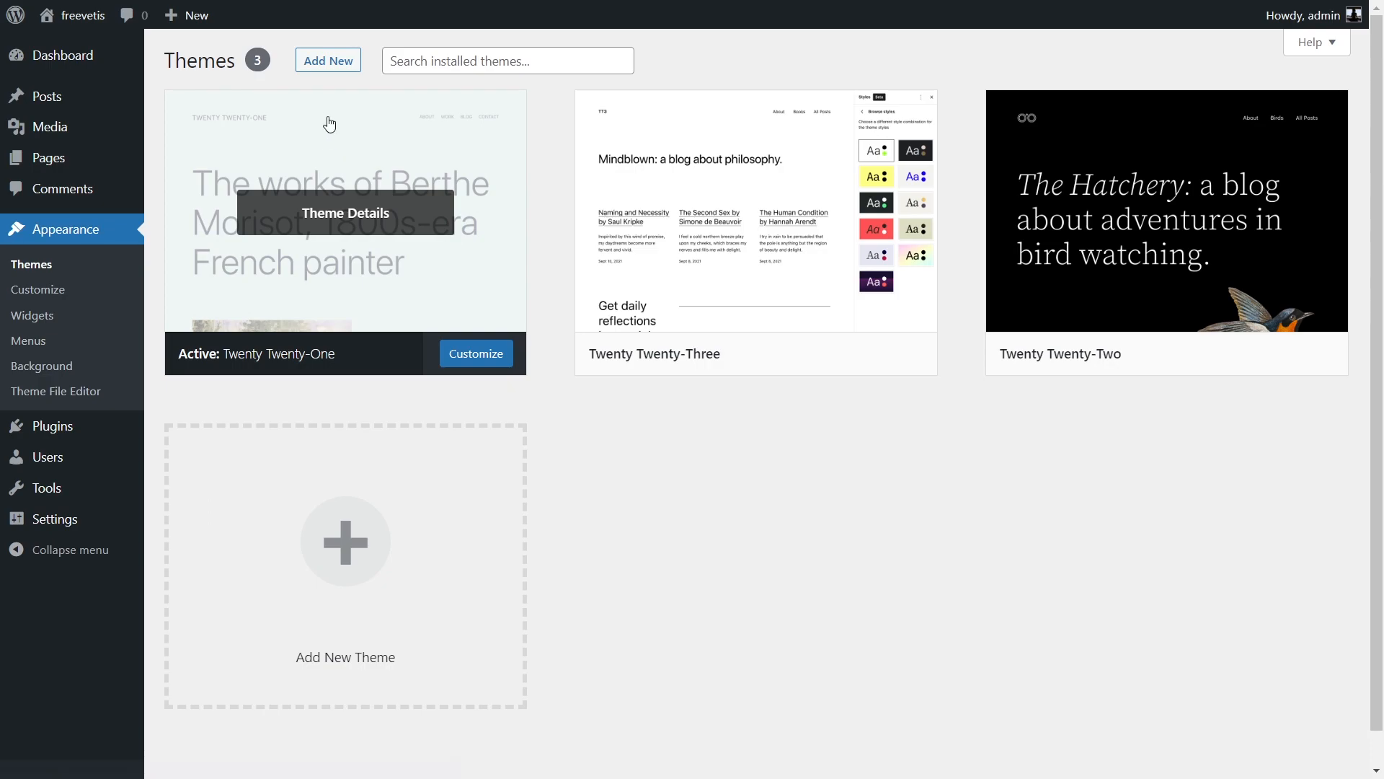
pyautogui.click(328, 60)
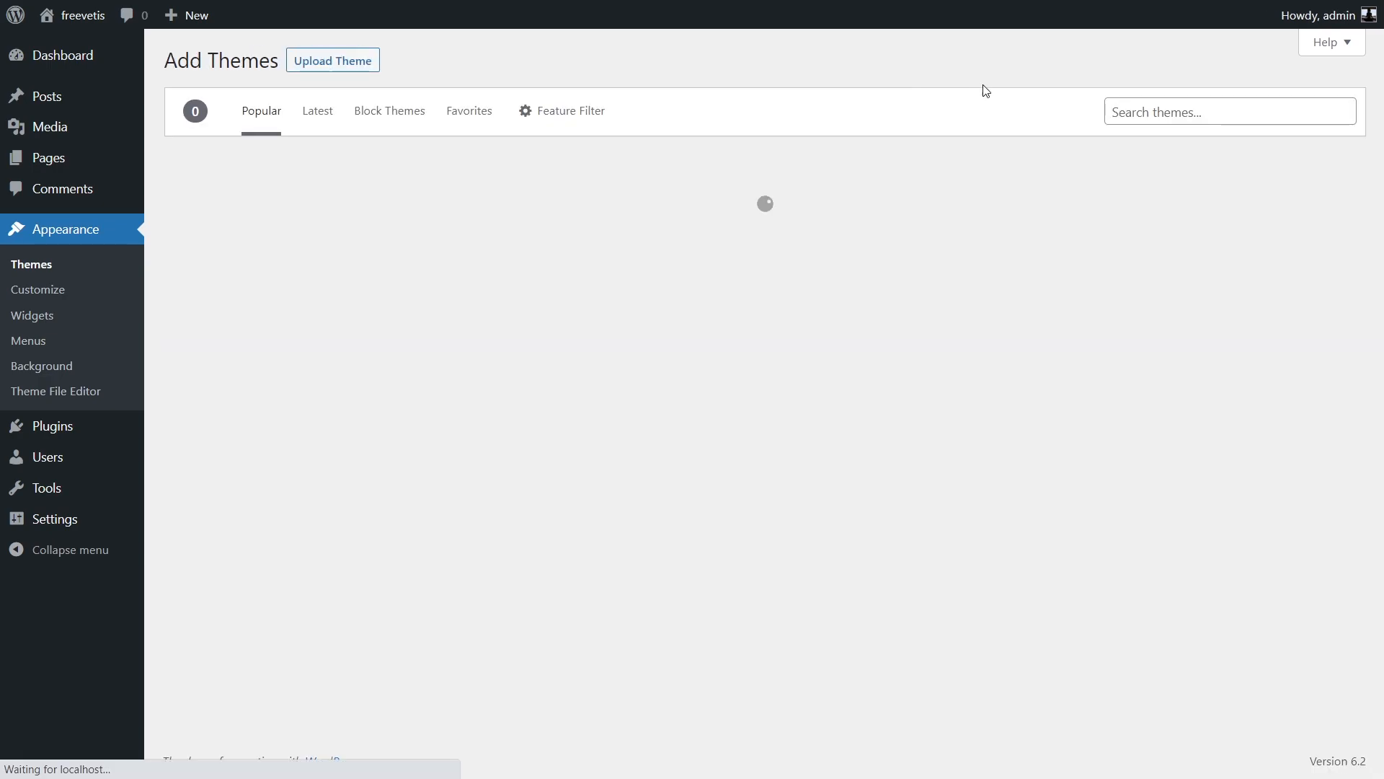
pyautogui.click(1140, 111)
pyautogui.write('hello elementor')
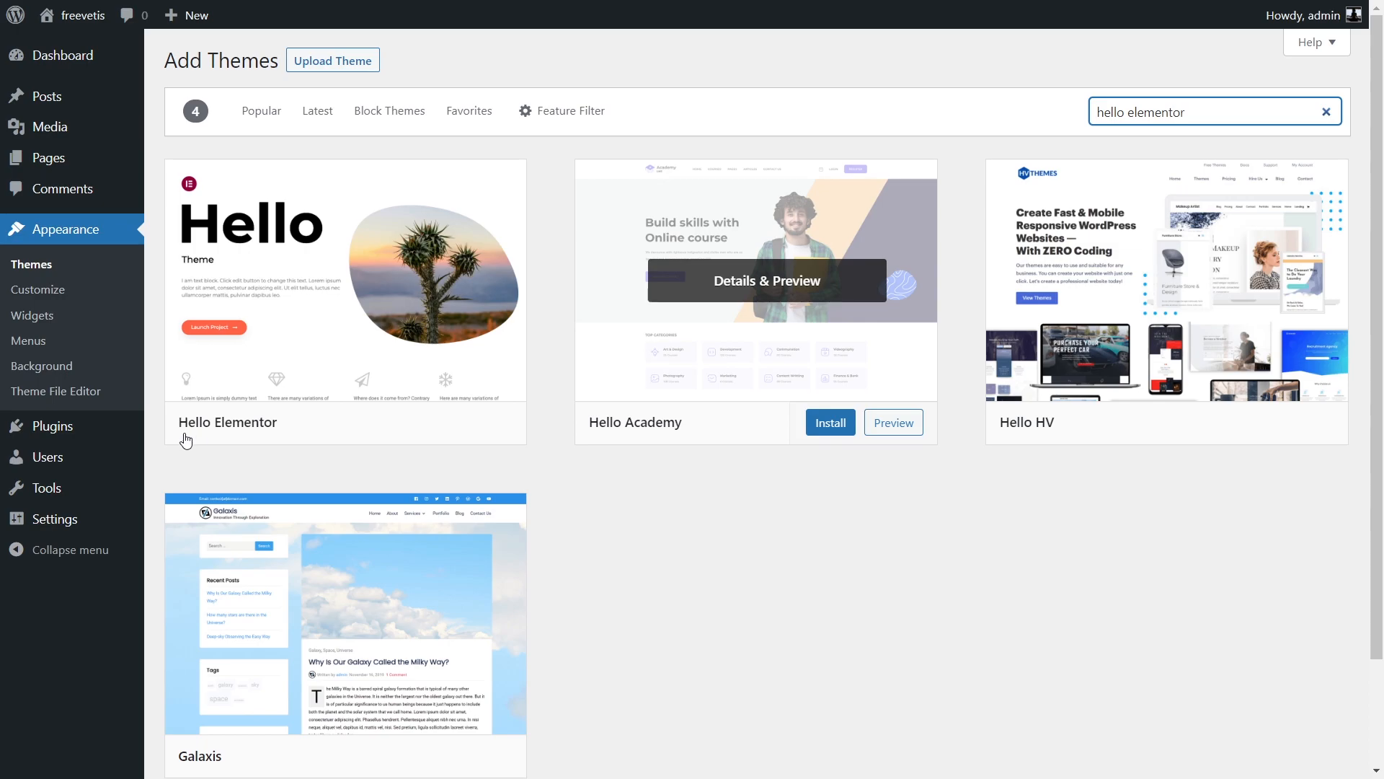
pyautogui.click(417, 423)
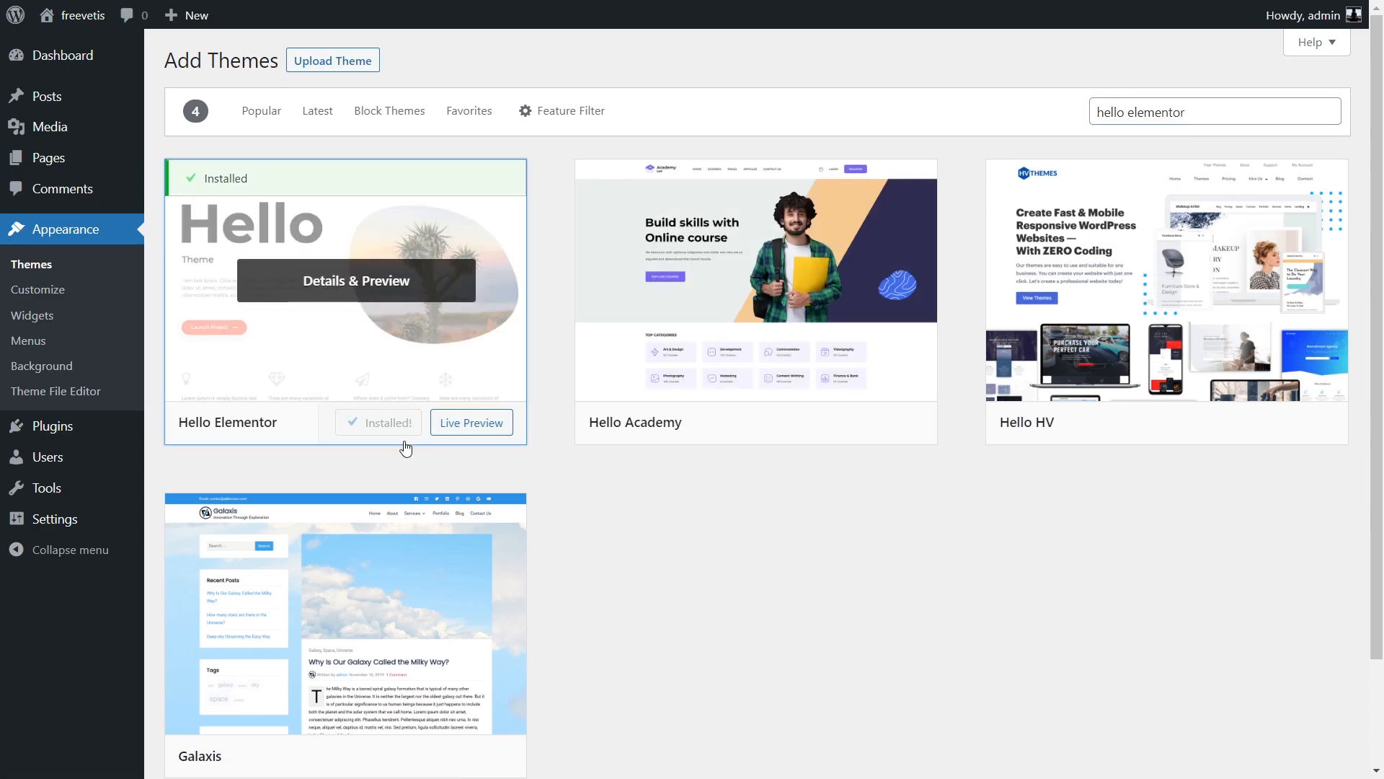
pyautogui.click(380, 447)
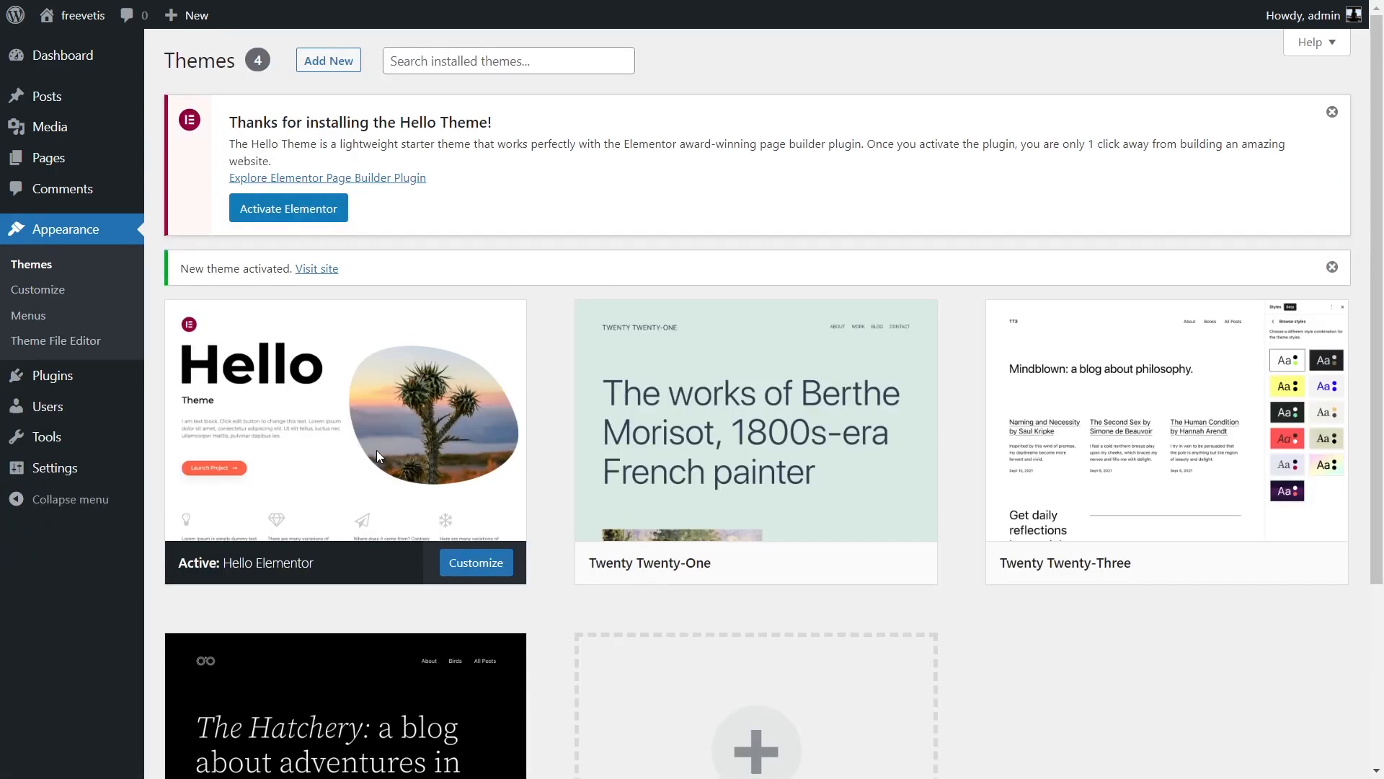
# - Search the plugin directory for "template kit", then install and activate the Template Kit – Import plugin by Envato
pyautogui.moveTo(103, 386)
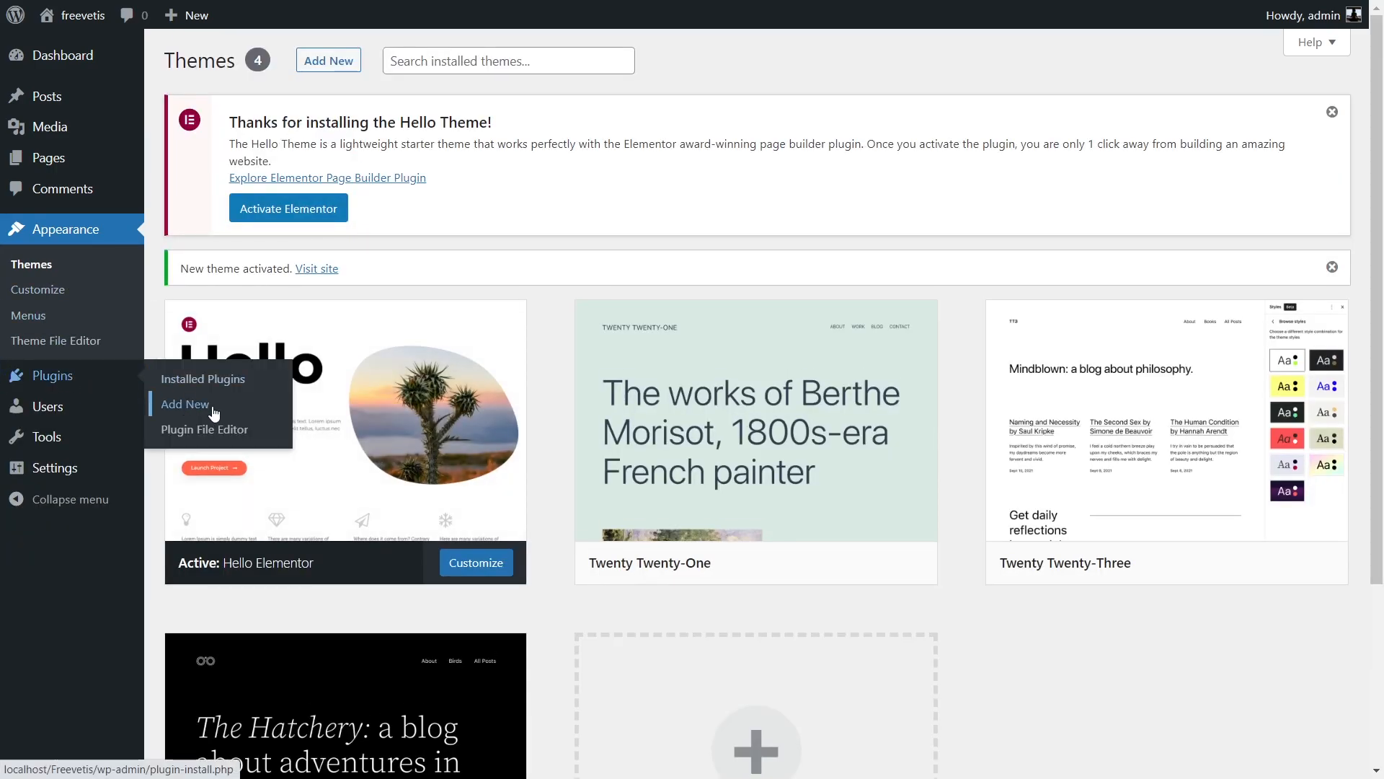
pyautogui.click(192, 409)
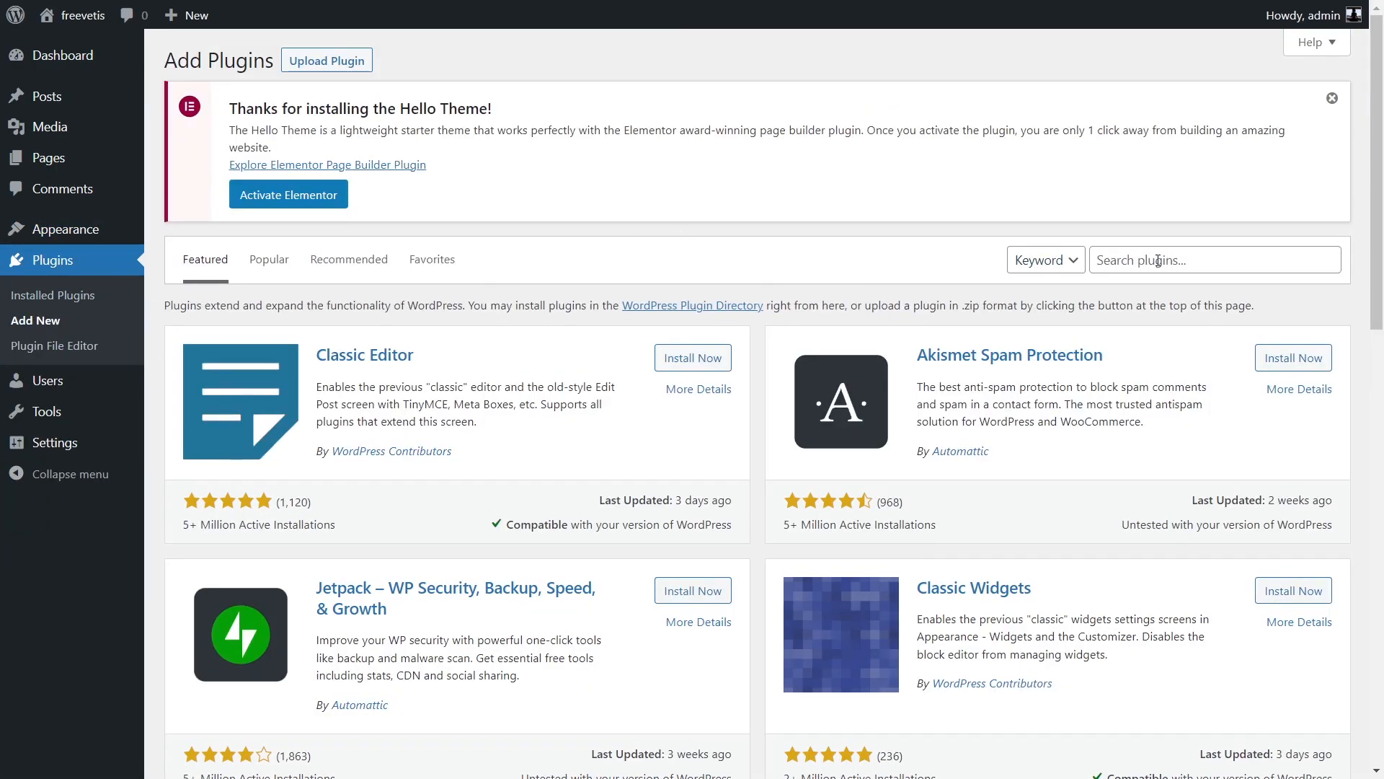
pyautogui.click(1158, 261)
pyautogui.write('template kit')
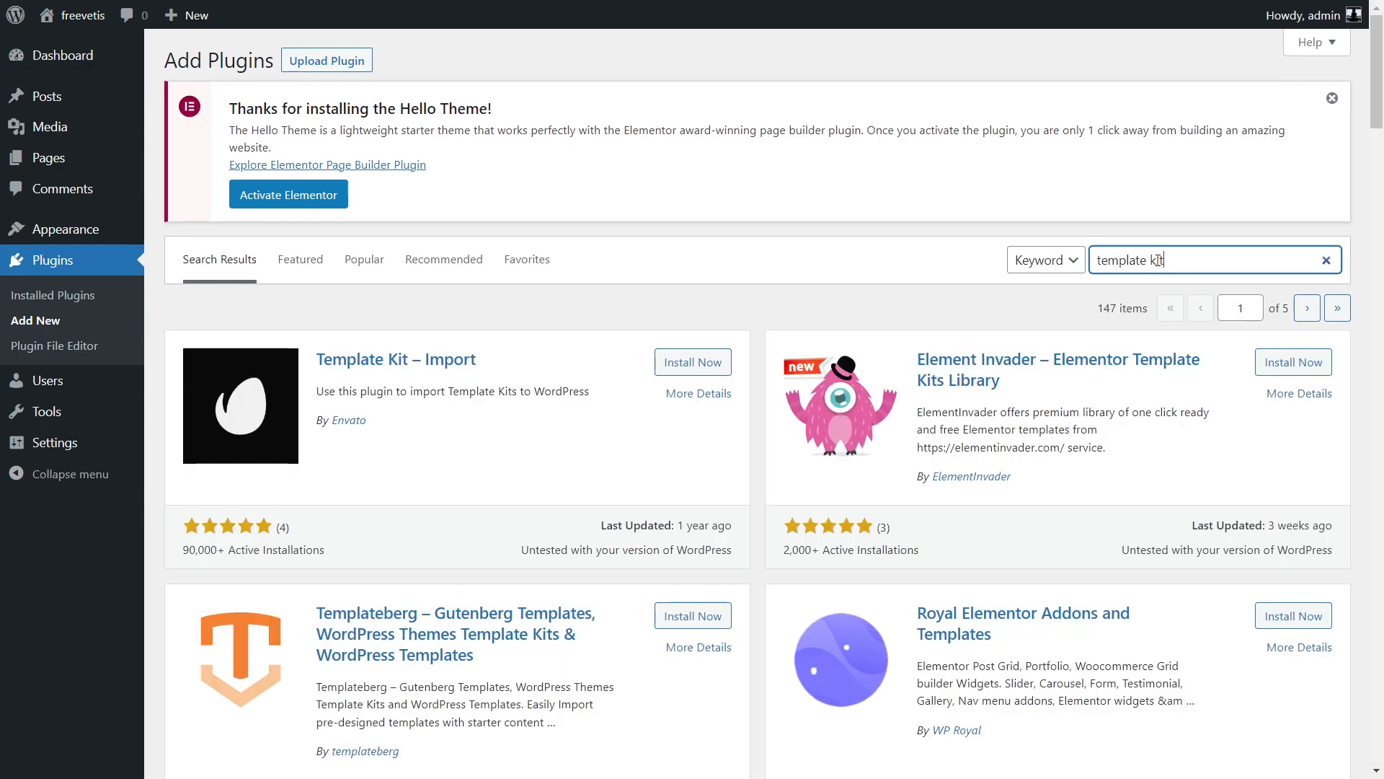
pyautogui.click(696, 362)
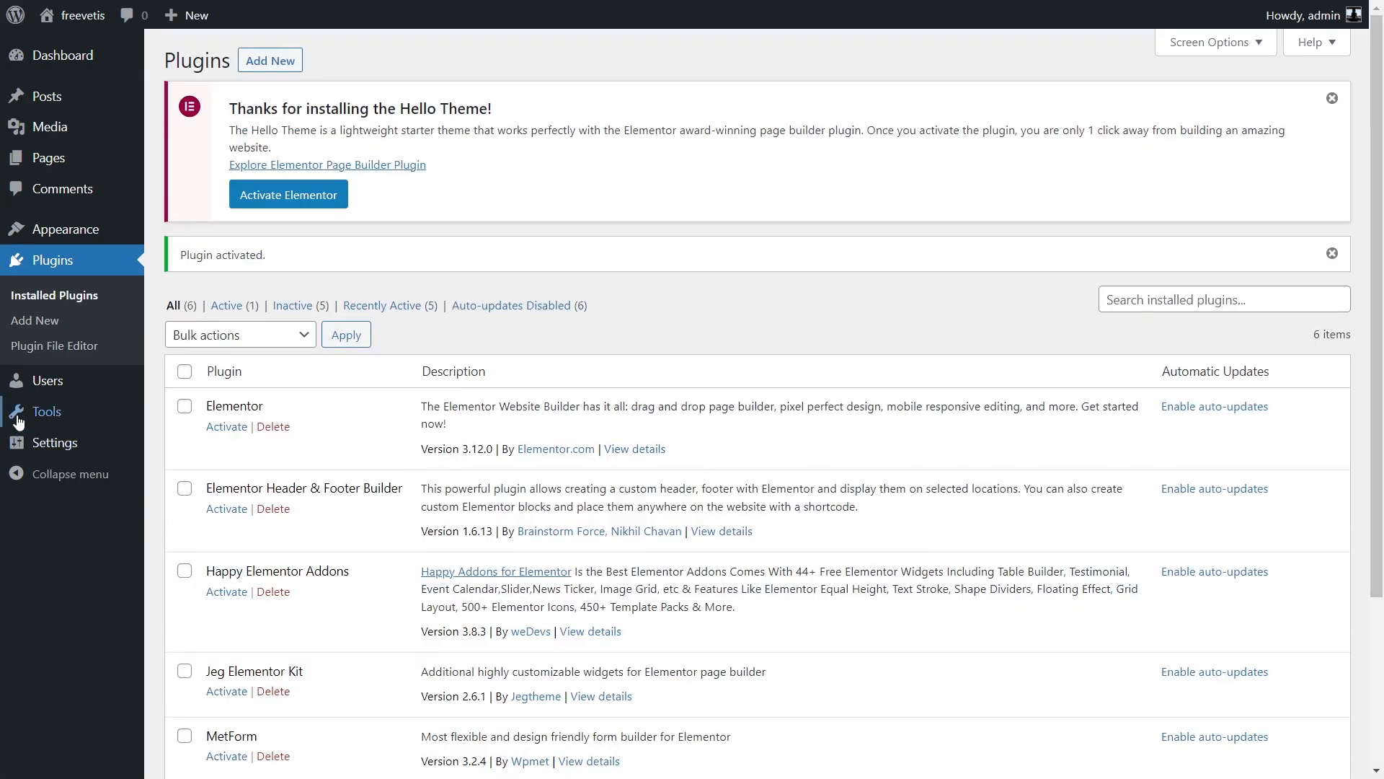
# - Upload the template kit file themeforest-mf04RXDD-magnun-influencer-talent-agency-elementor-template-kit.zip to the site's installed template kits
pyautogui.moveTo(18, 421)
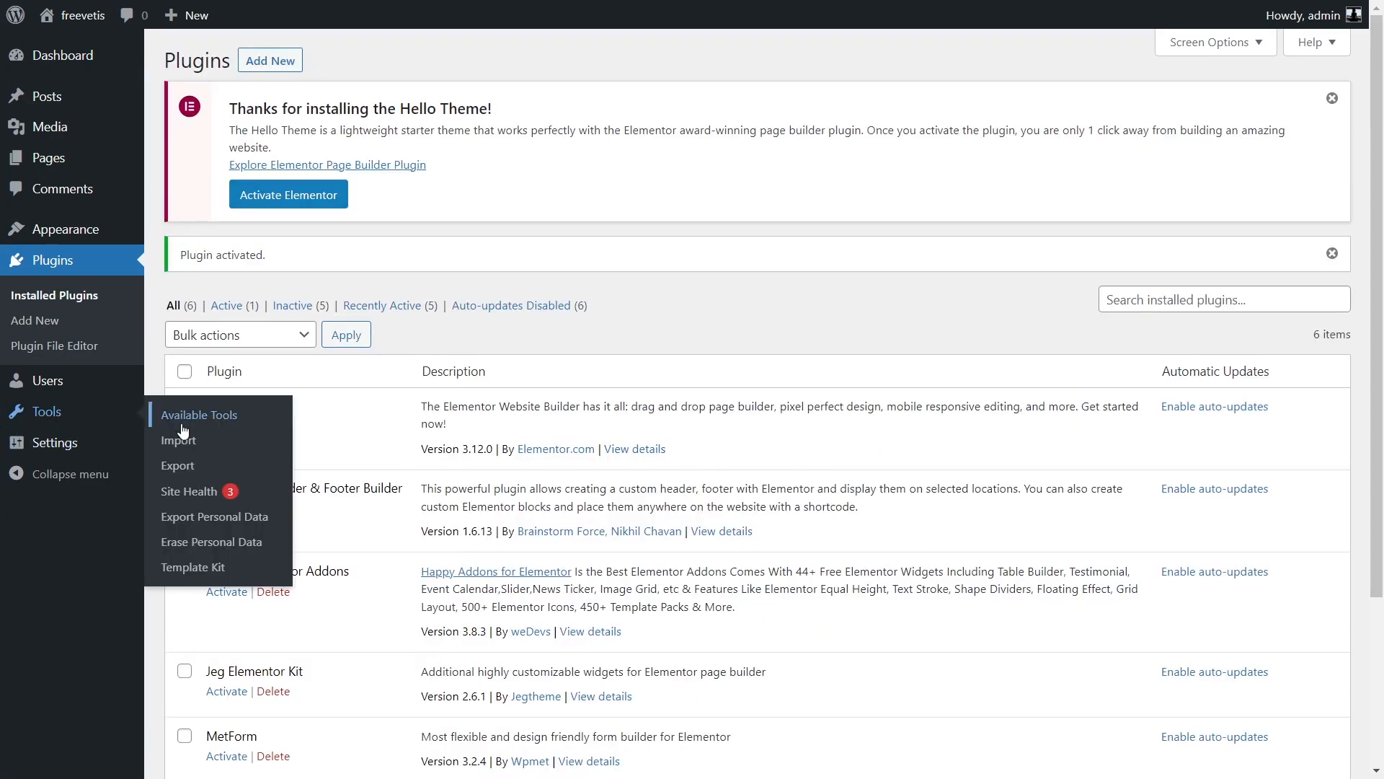
pyautogui.click(189, 569)
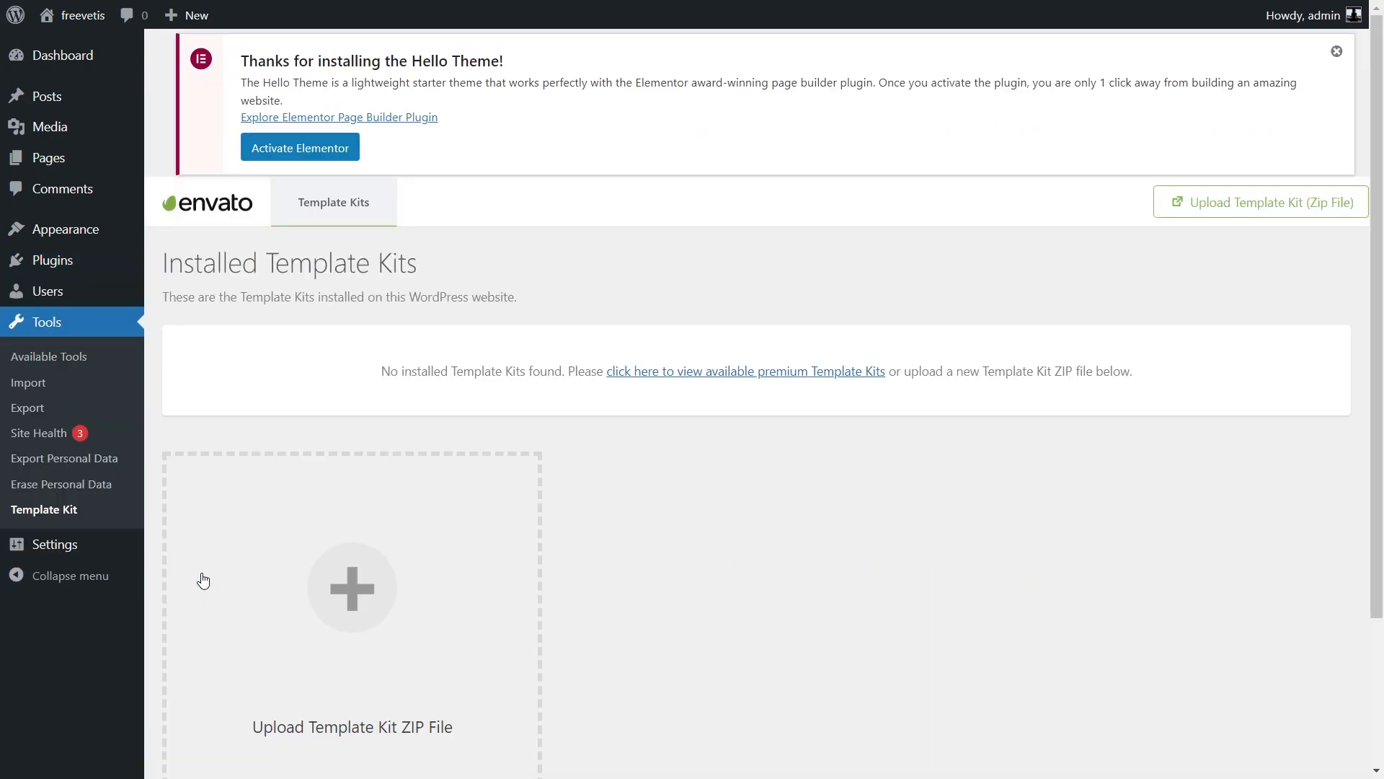
pyautogui.click(349, 589)
pyautogui.click(320, 270)
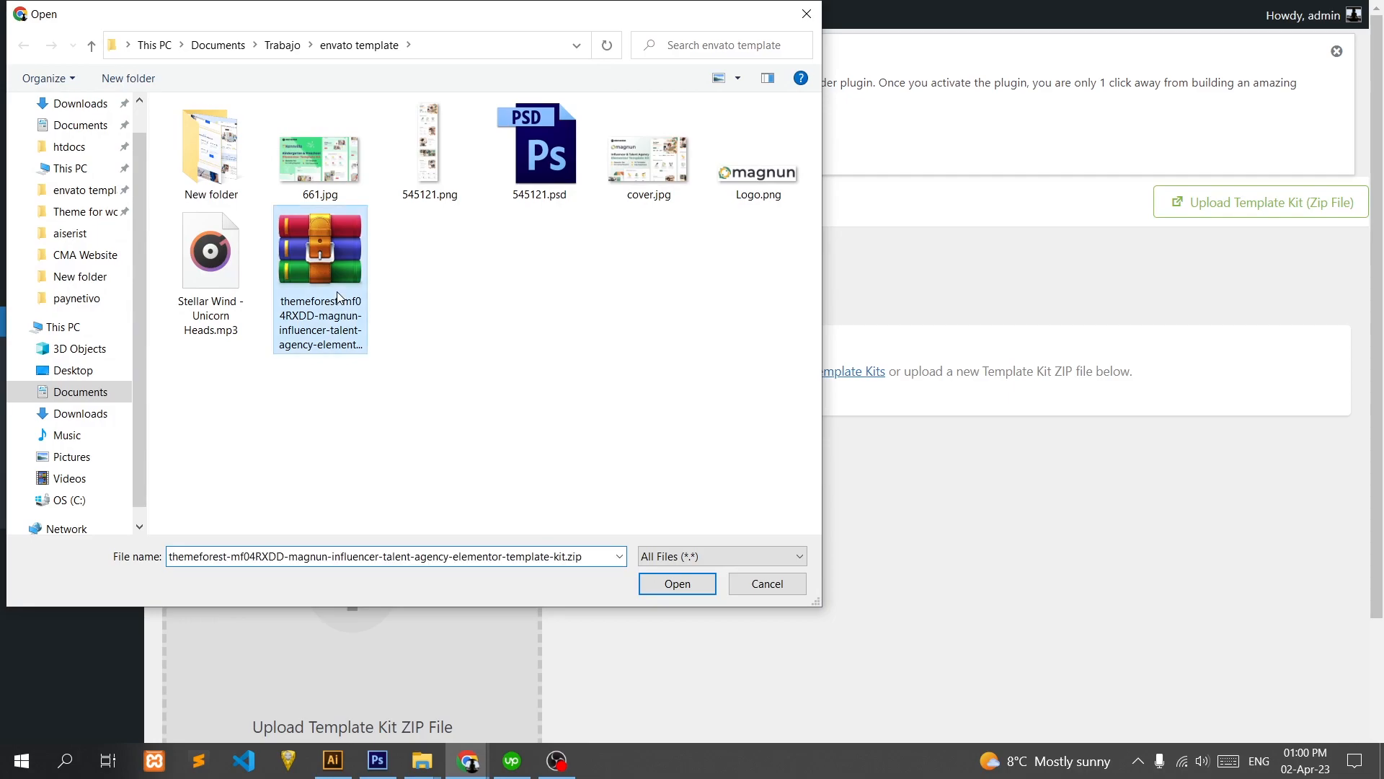
pyautogui.click(674, 582)
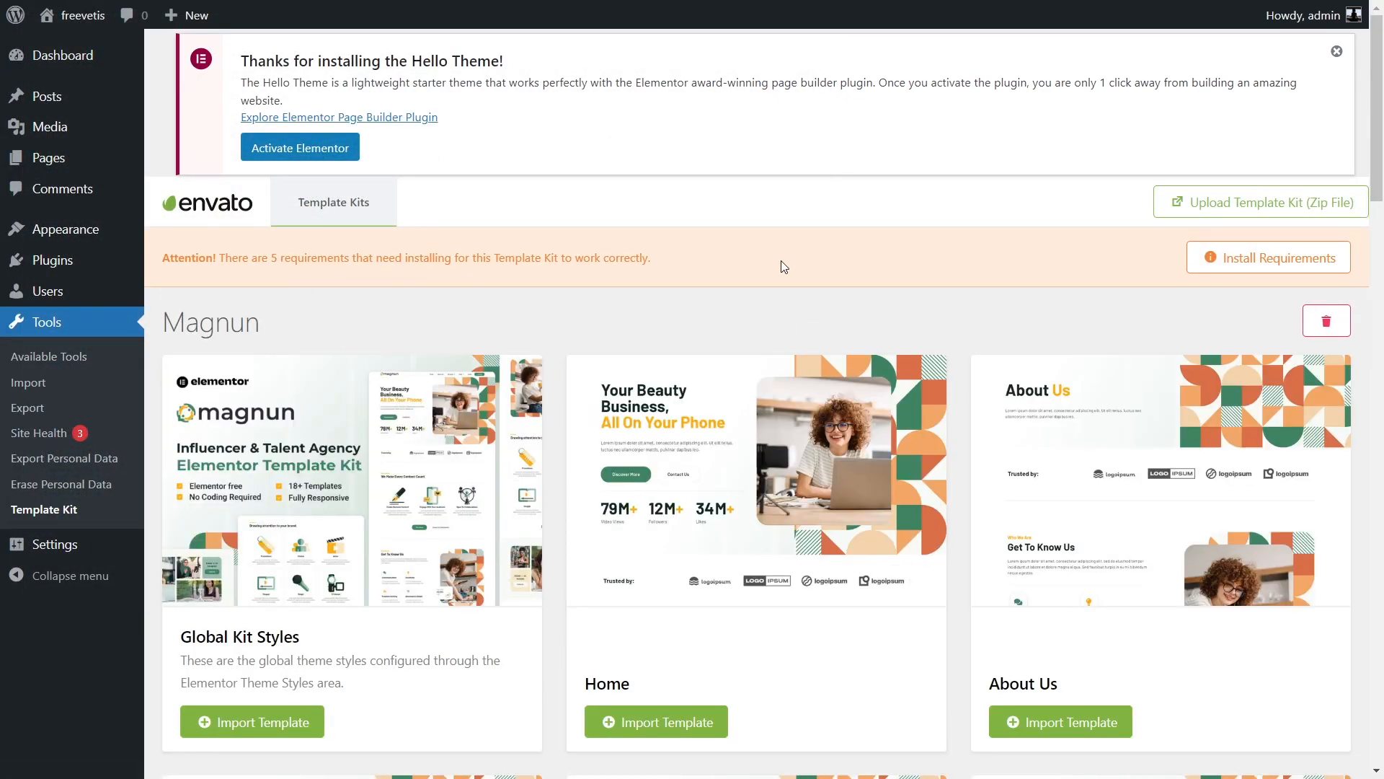
# - Install all missing plugin requirements of the Magnun kit and import its Global Kit Styles template
pyautogui.click(1291, 268)
pyautogui.click(519, 527)
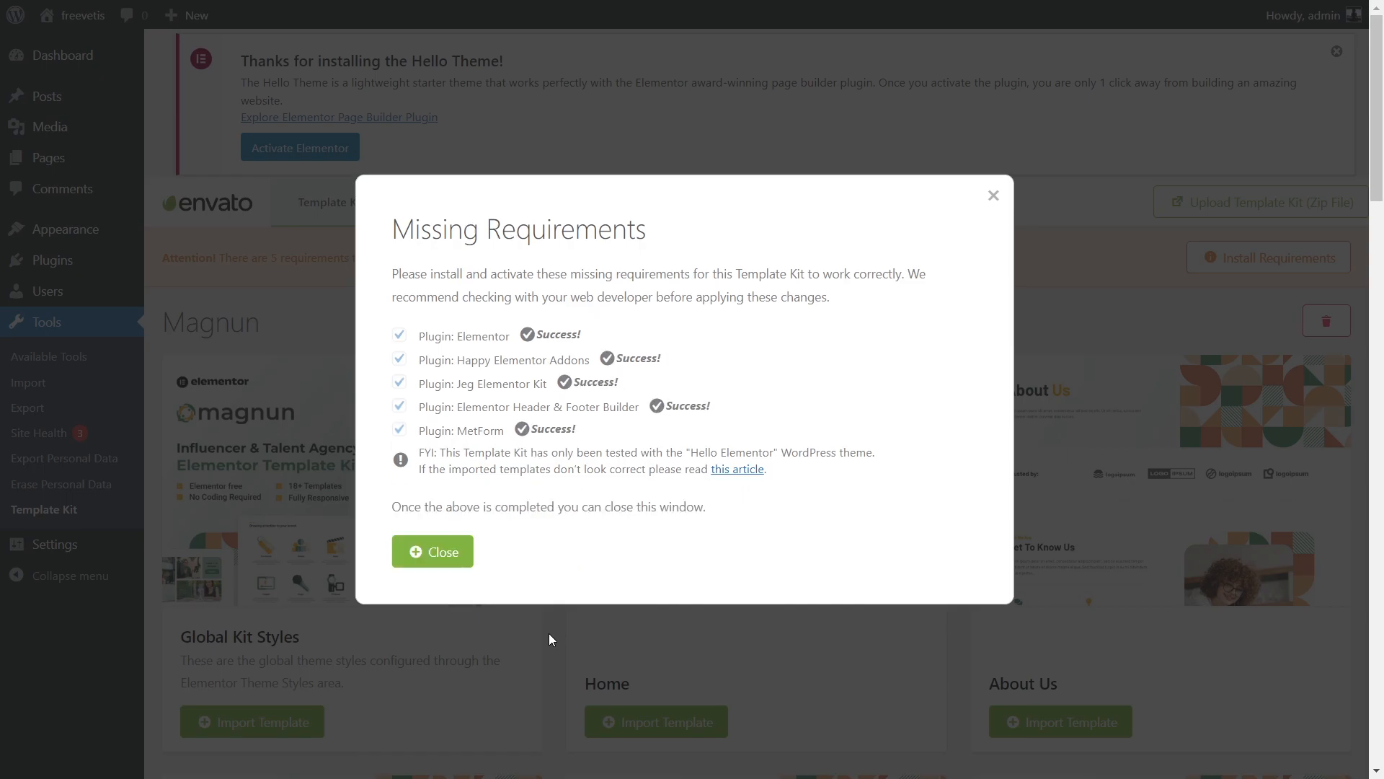
pyautogui.click(440, 552)
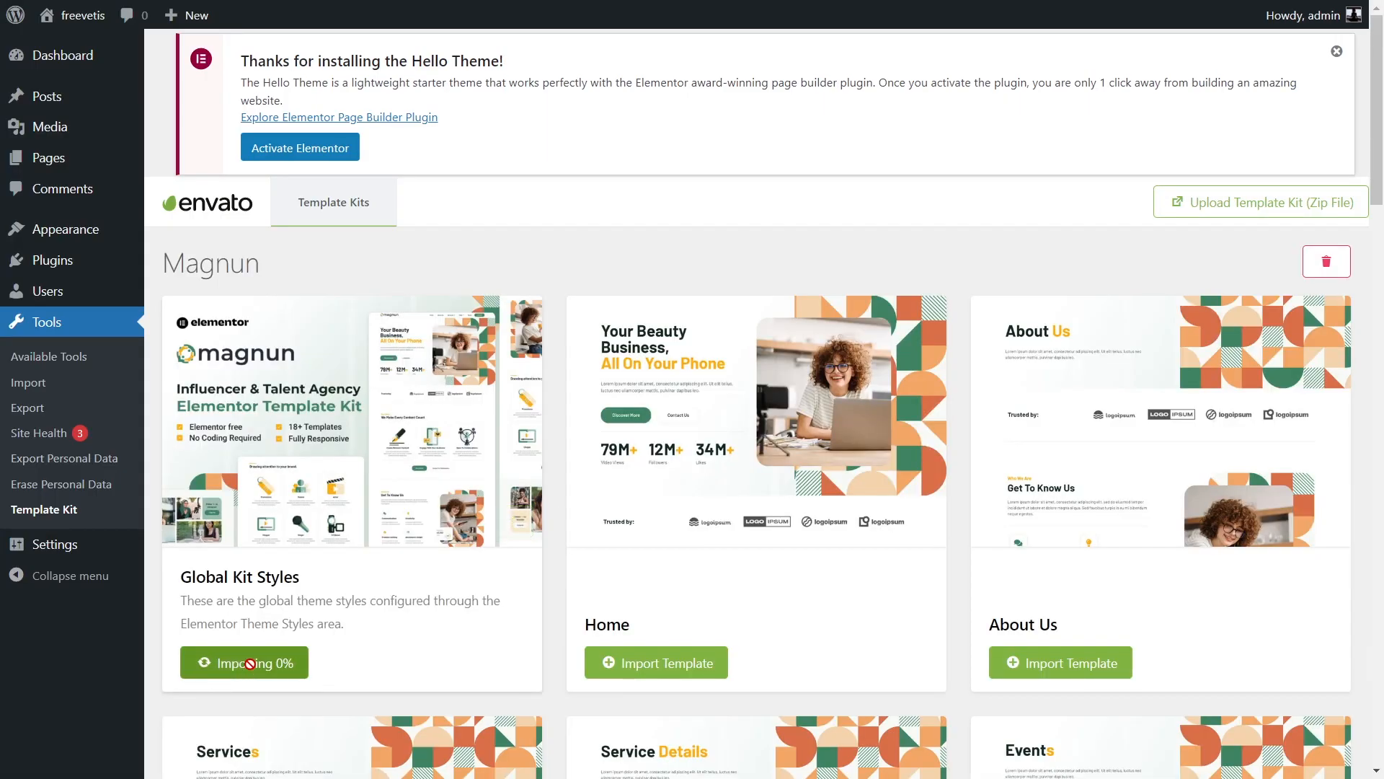
# - Create a new page titled "Home" and publish it
pyautogui.moveTo(69, 164)
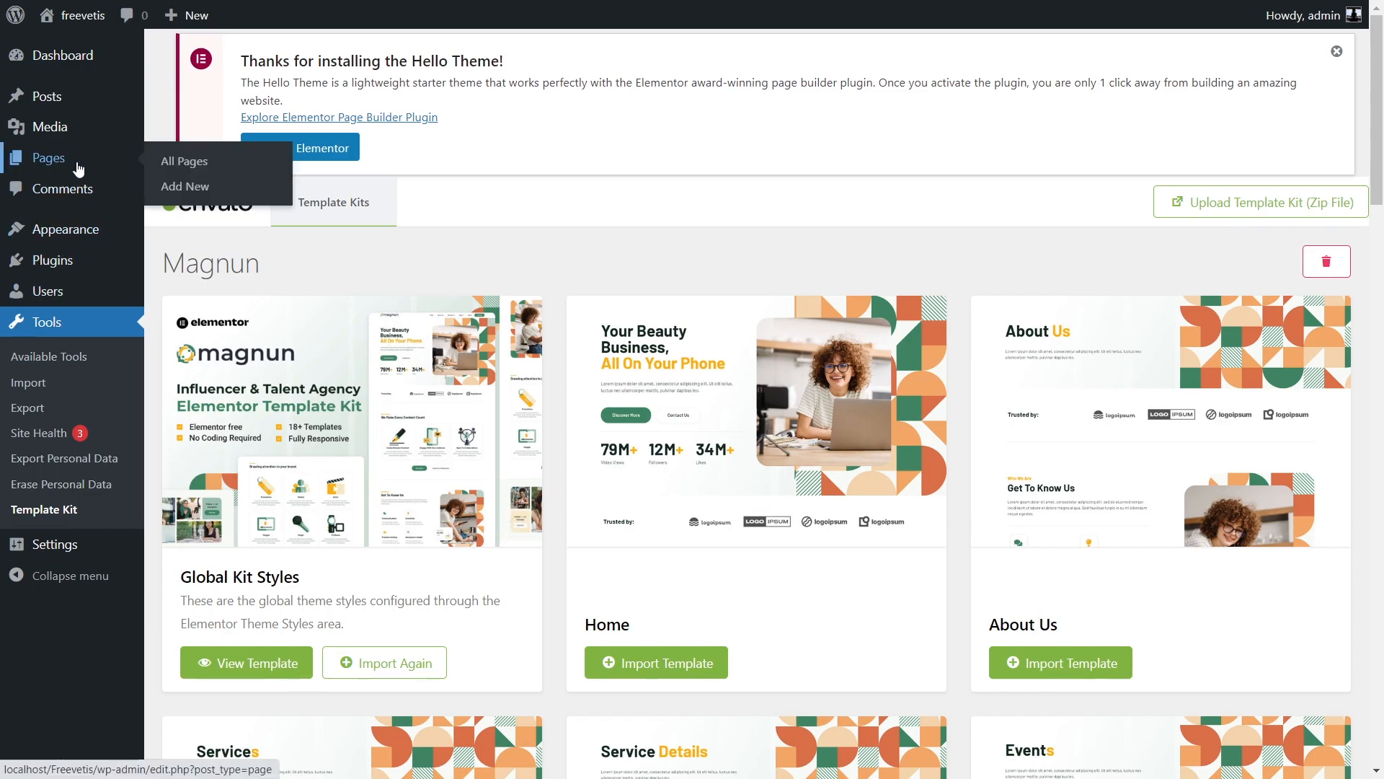
pyautogui.click(199, 192)
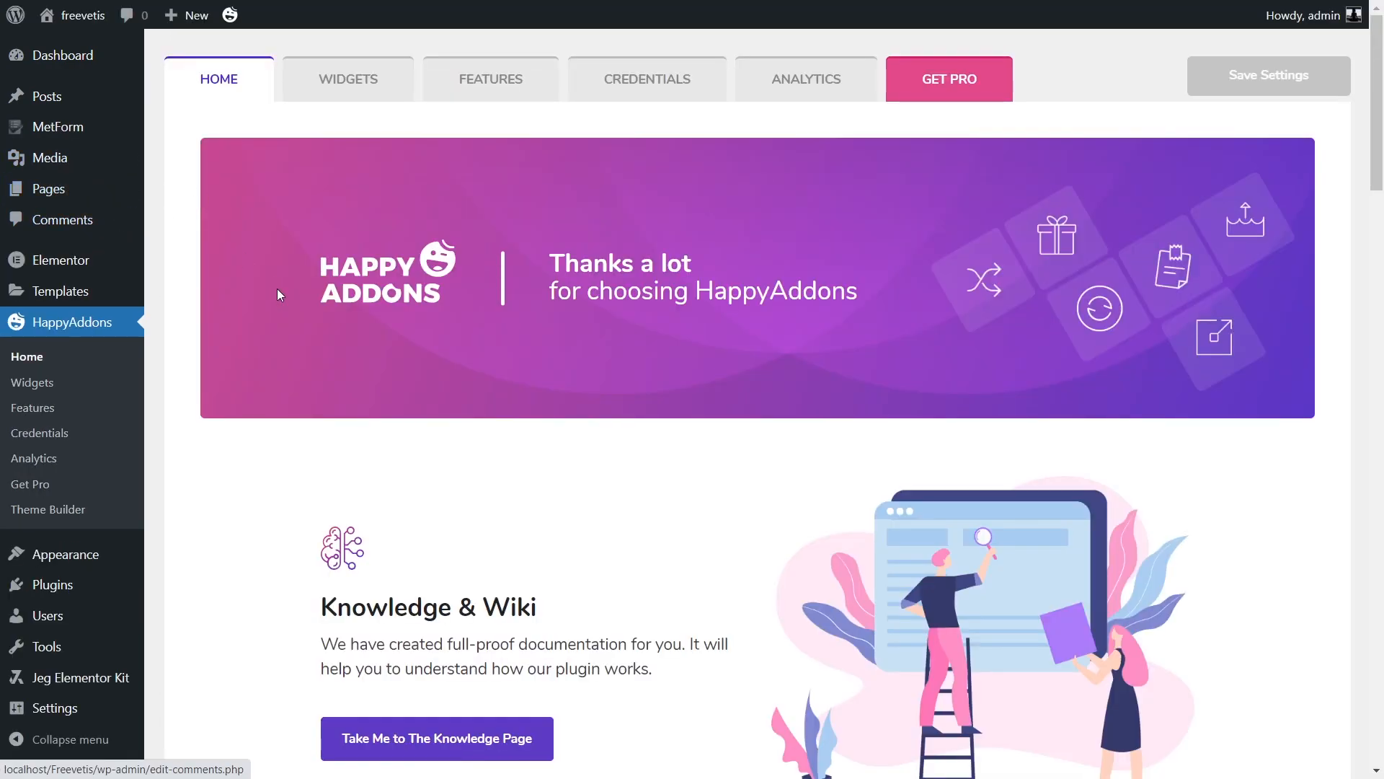
pyautogui.moveTo(138, 203)
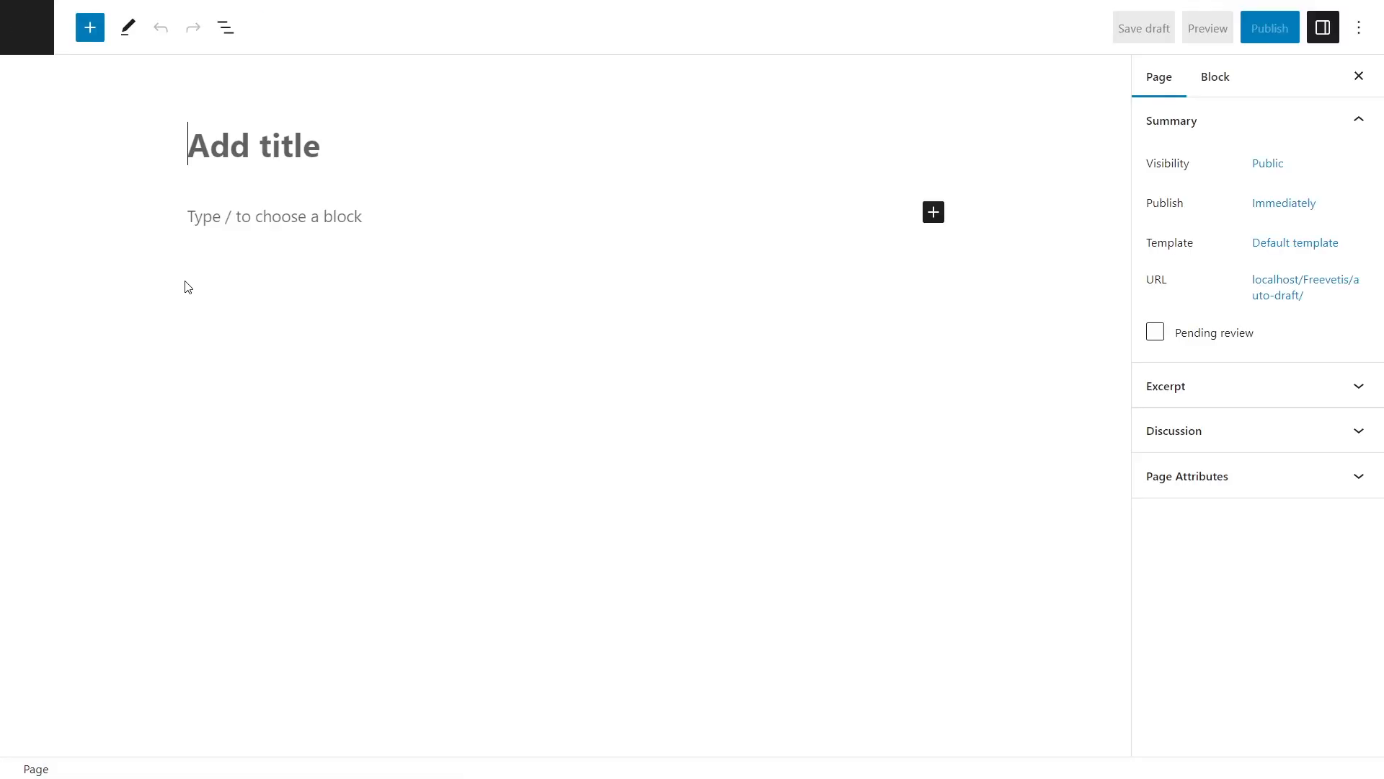
pyautogui.write('Home')
pyautogui.click(1267, 43)
pyautogui.click(1255, 26)
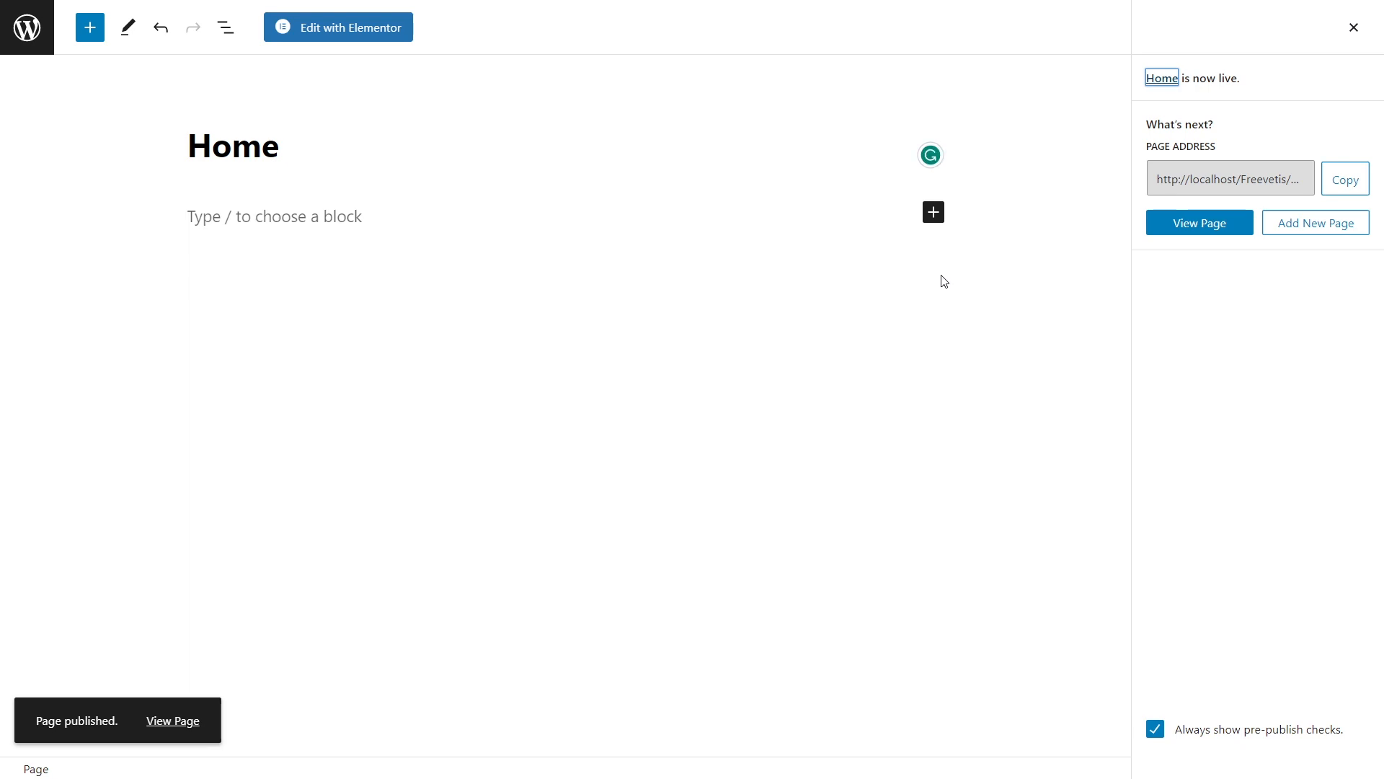
# - Open the Home page in Elementor and insert the Home template from the installed Magnun kit
pyautogui.click(373, 30)
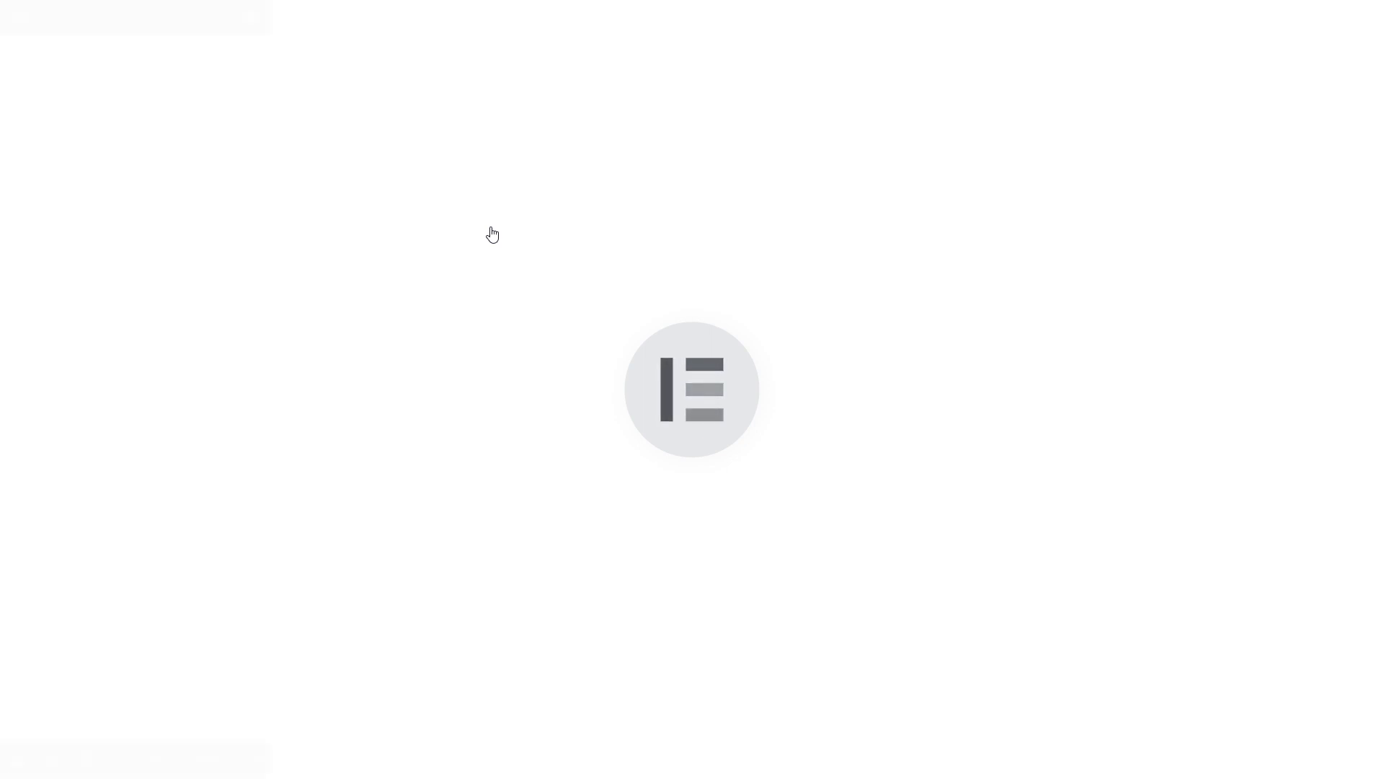
pyautogui.click(848, 318)
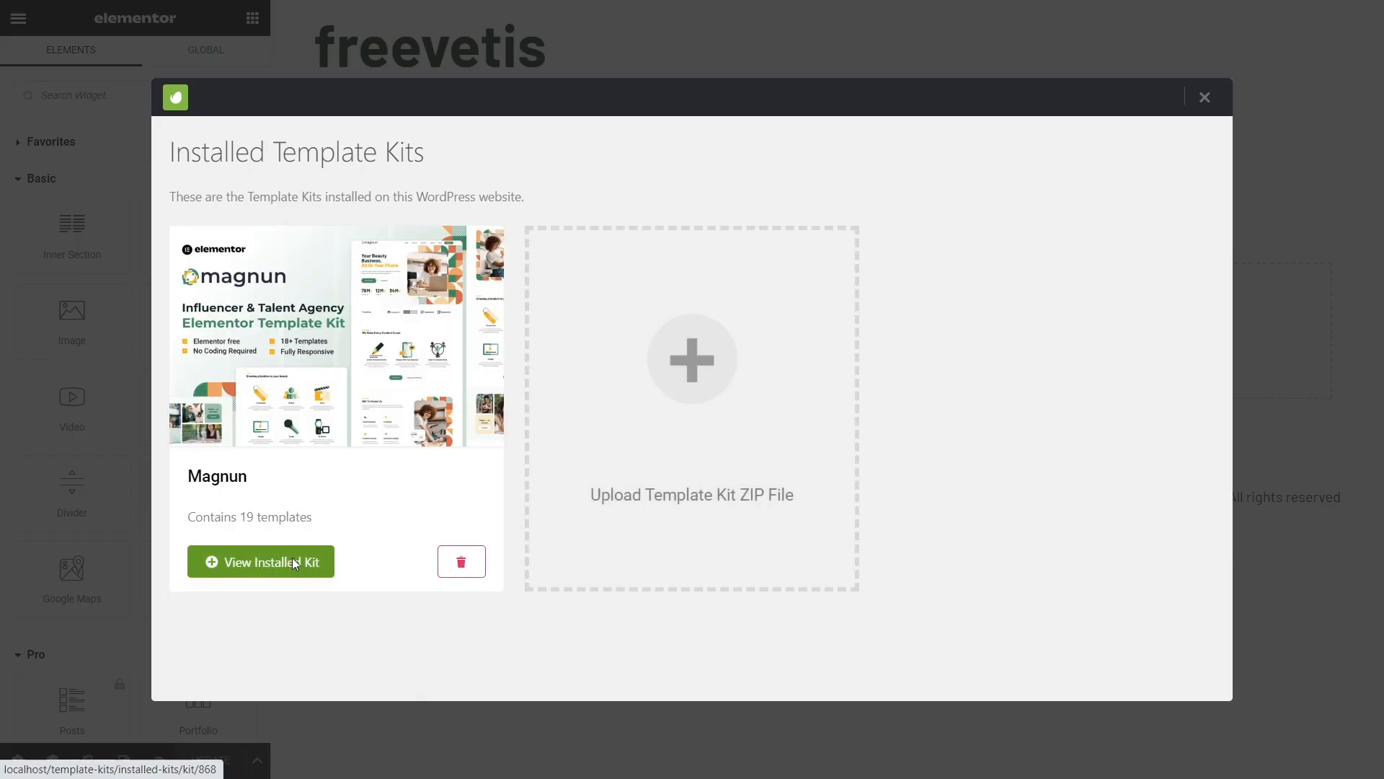
pyautogui.click(300, 560)
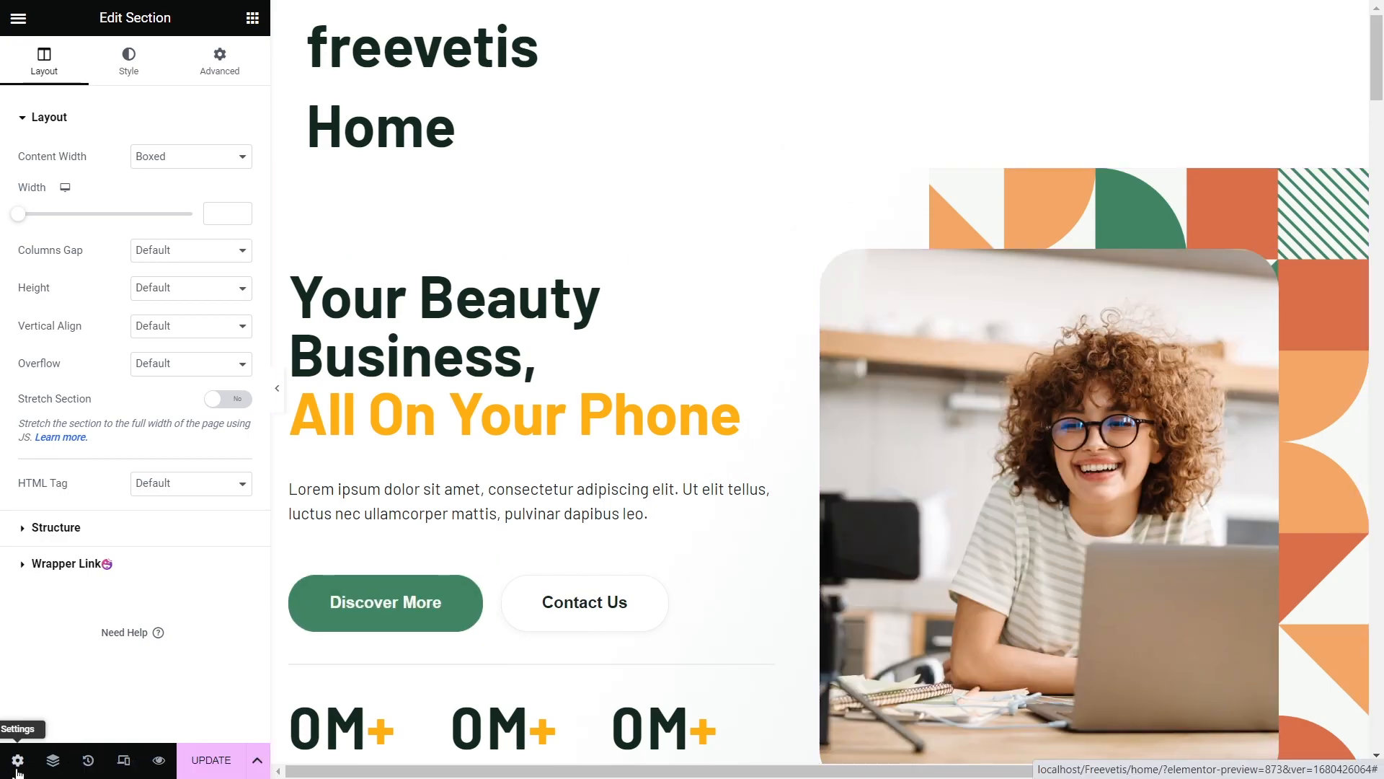
# - Hide the Home page's title in the page settings and update the page
pyautogui.click(17, 764)
pyautogui.click(227, 475)
pyautogui.click(207, 764)
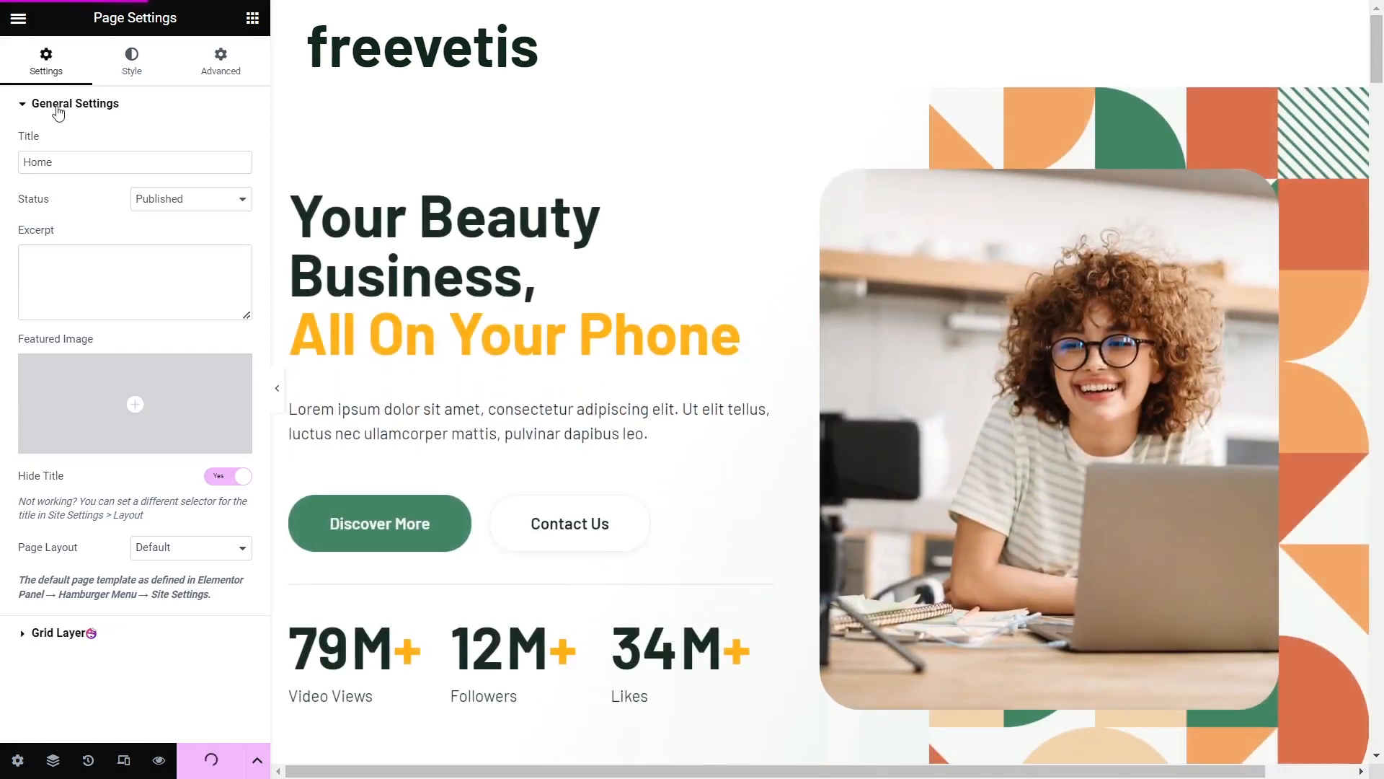
# - Exit Elementor to the WordPress pages list, then create and publish a new page titled "Contact Us"
pyautogui.click(17, 16)
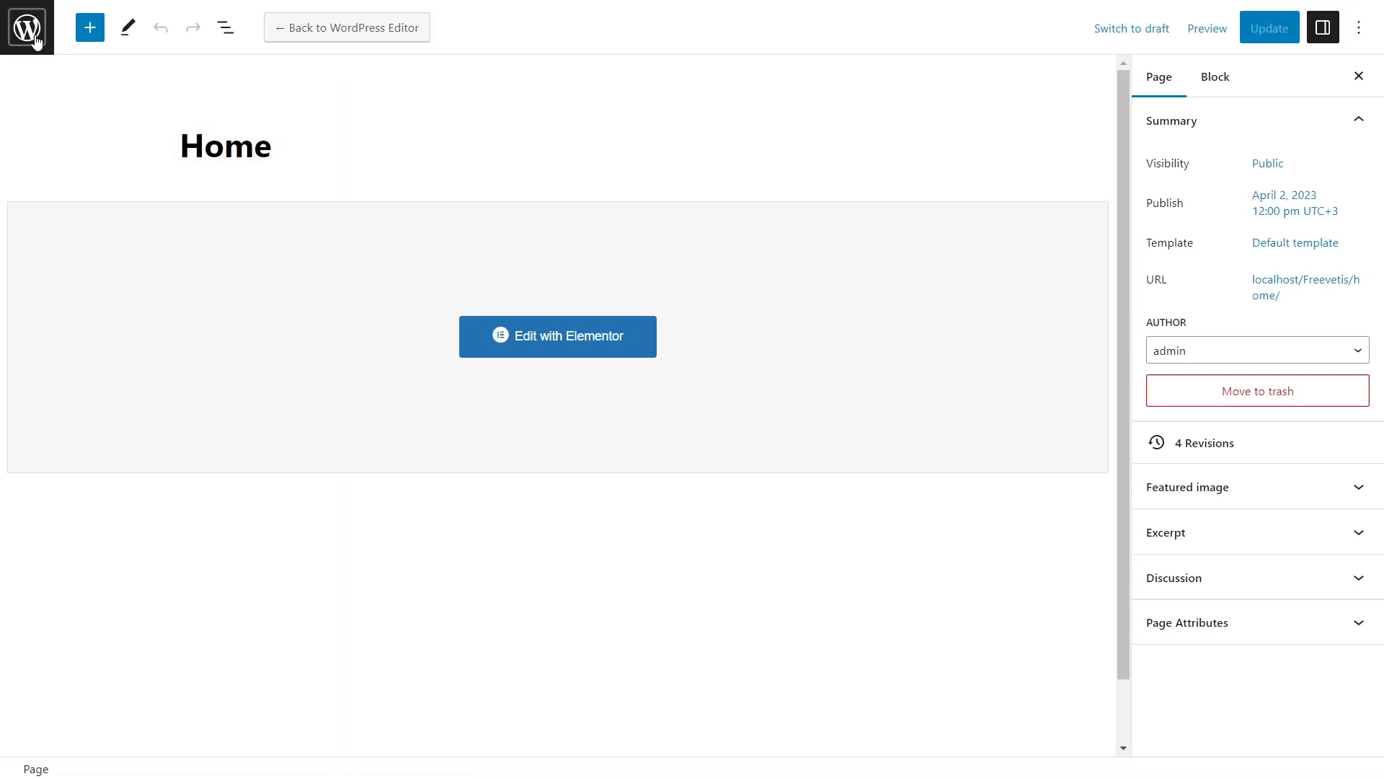
pyautogui.click(36, 40)
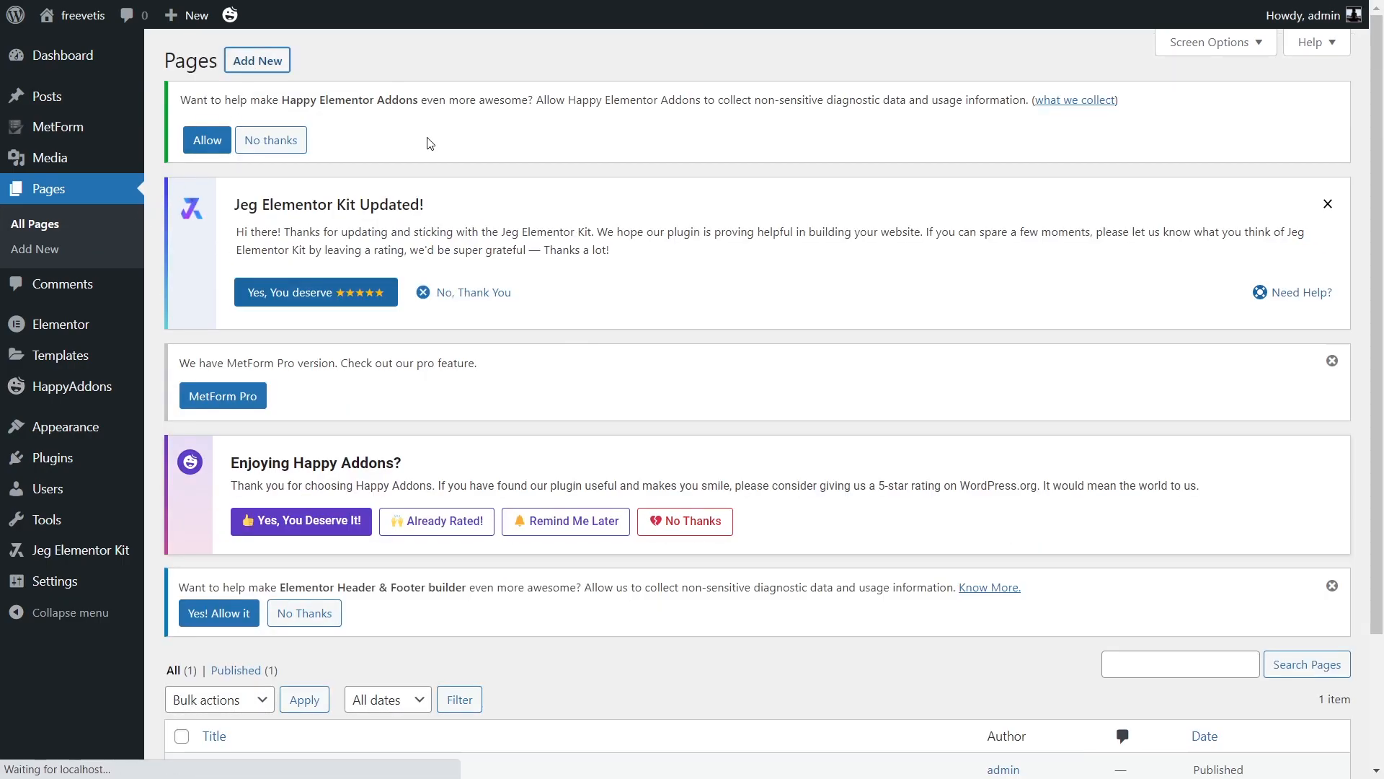
pyautogui.write('Contac')
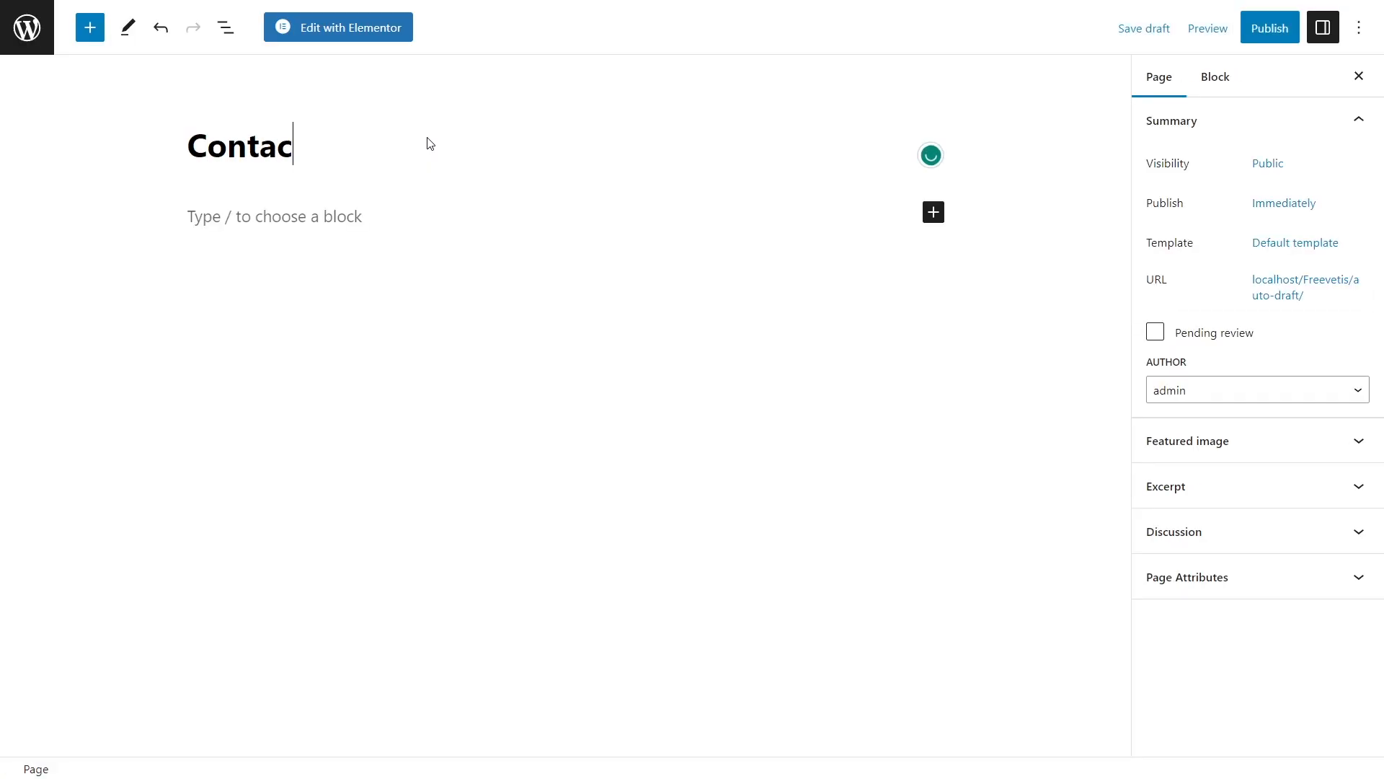
pyautogui.click(1273, 29)
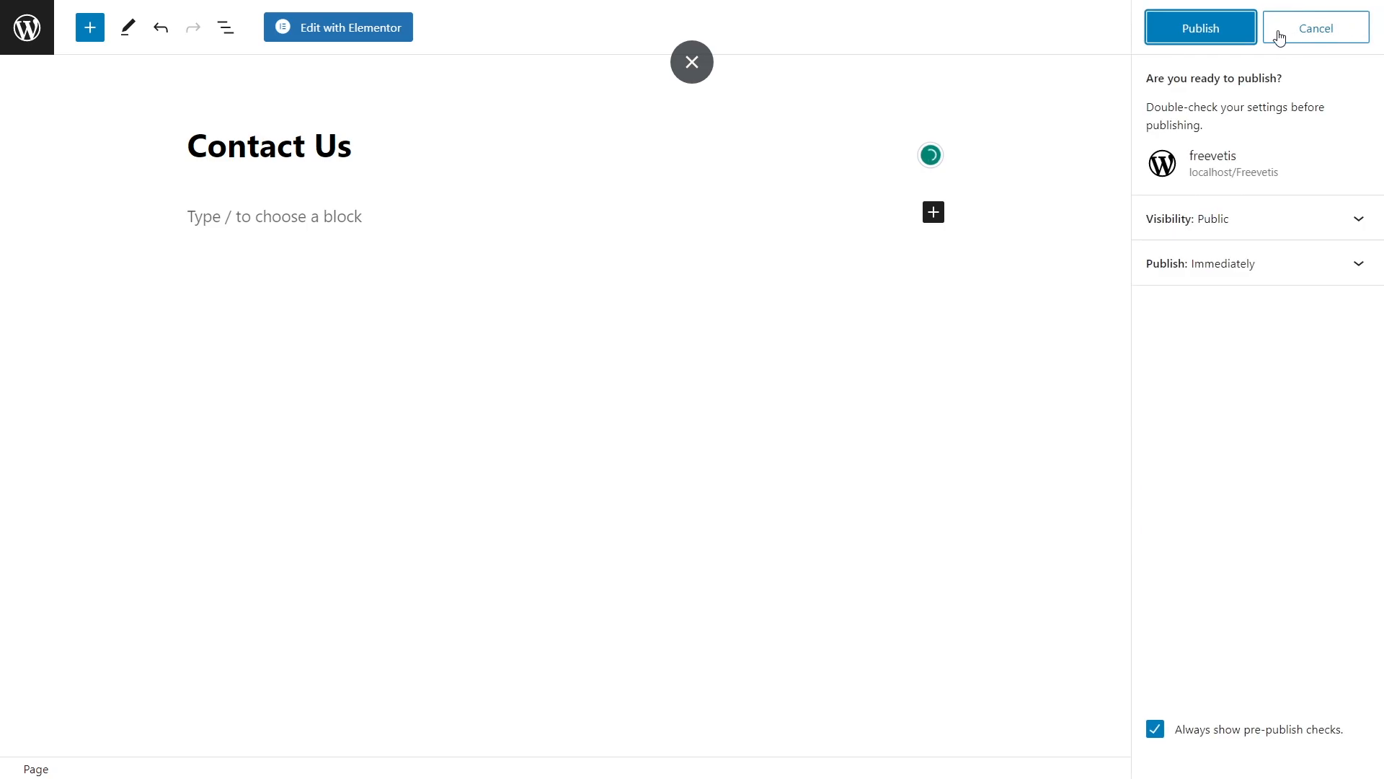
pyautogui.click(1203, 27)
# - Open the Contact Us page in Elementor and insert the Contact Us template from the Magnun kit
pyautogui.click(338, 30)
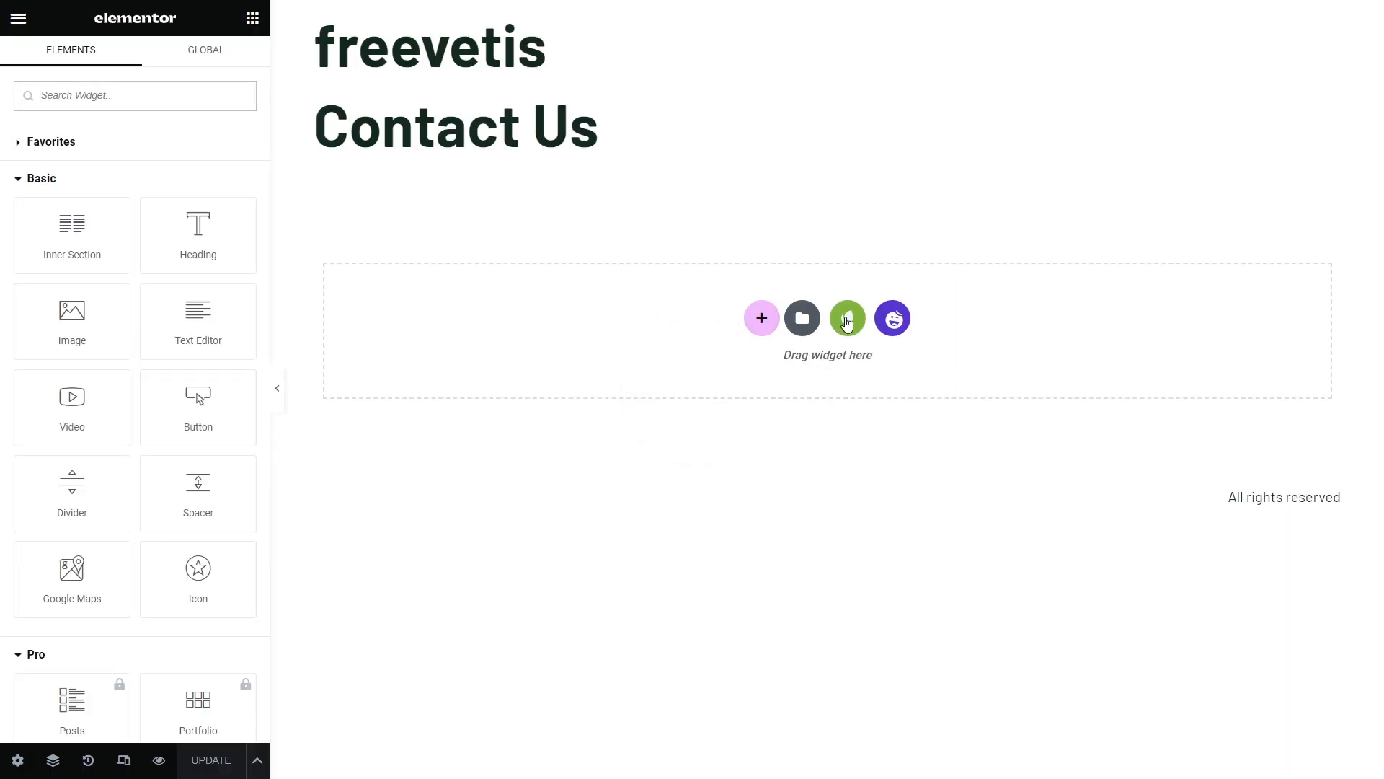
pyautogui.click(848, 318)
pyautogui.scroll(-4, 673, 481)
pyautogui.scroll(4, 673, 482)
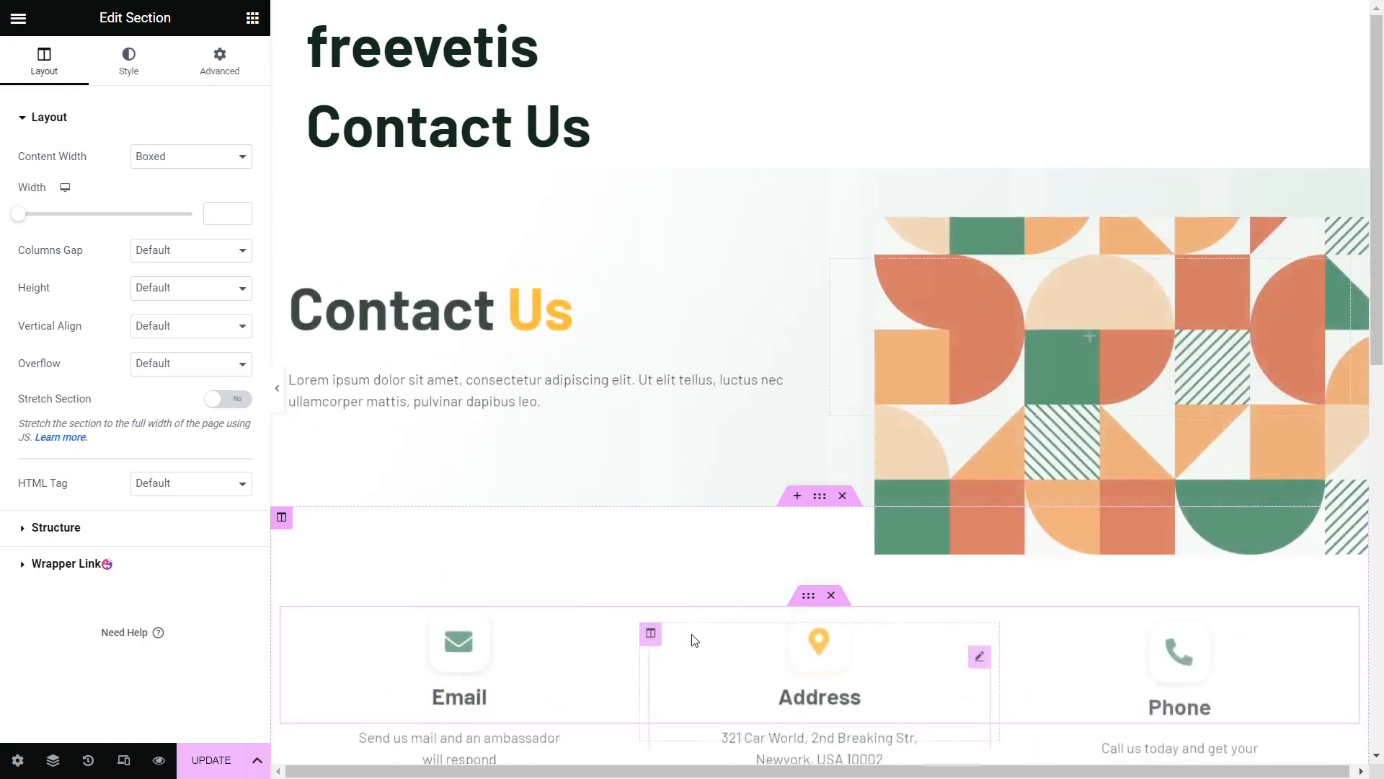
# - Create a new blank MetForm contact form for the Get In Touch section and open it for editing
pyautogui.scroll(-7, 691, 634)
pyautogui.scroll(-5, 691, 633)
pyautogui.scroll(5, 690, 634)
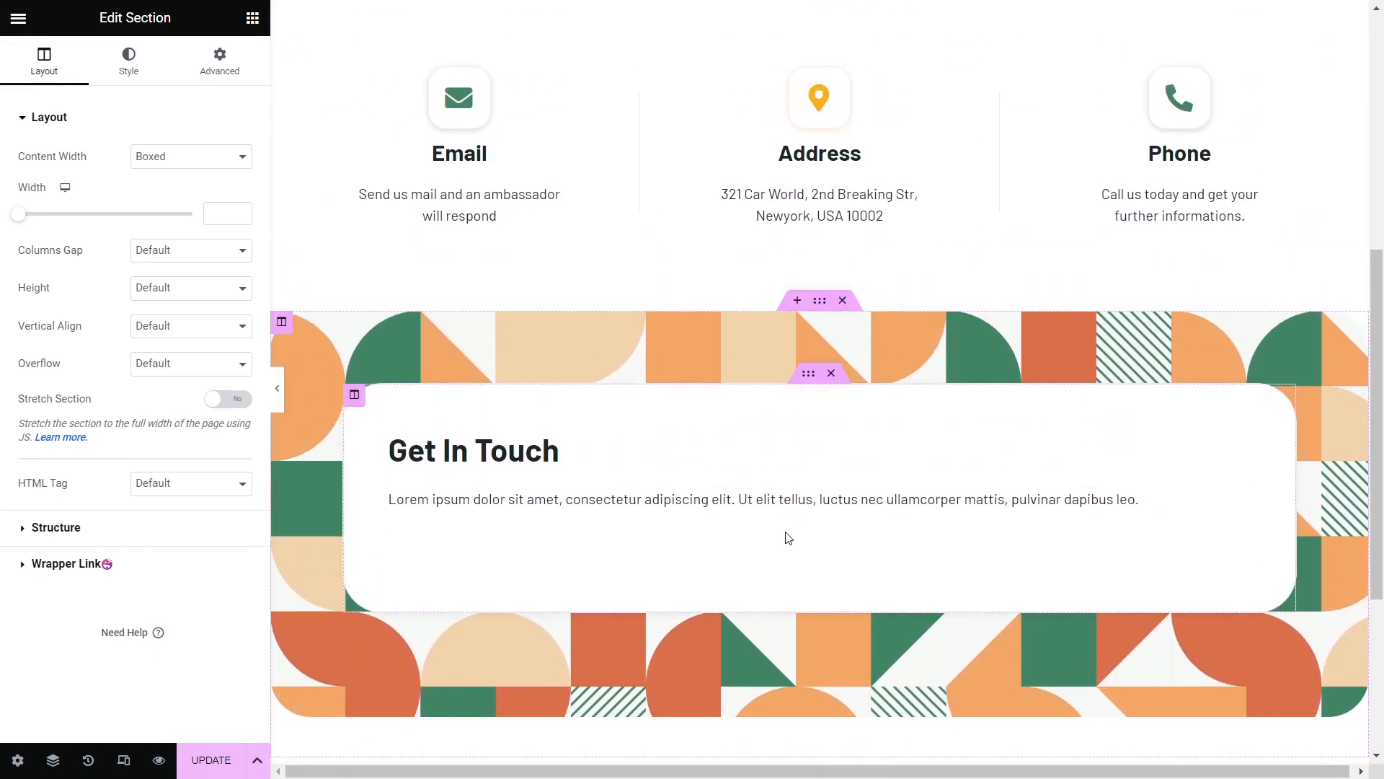
pyautogui.click(784, 558)
pyautogui.click(62, 196)
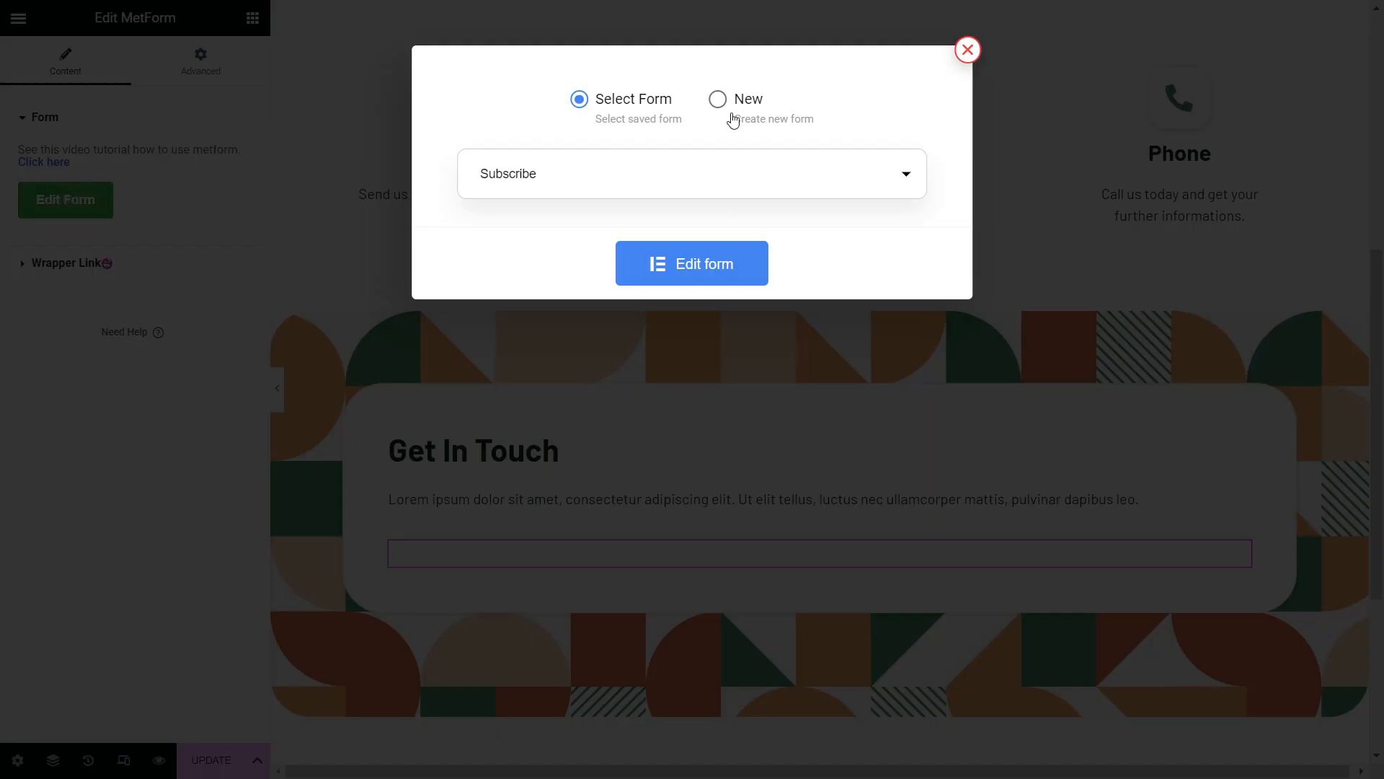
pyautogui.click(733, 122)
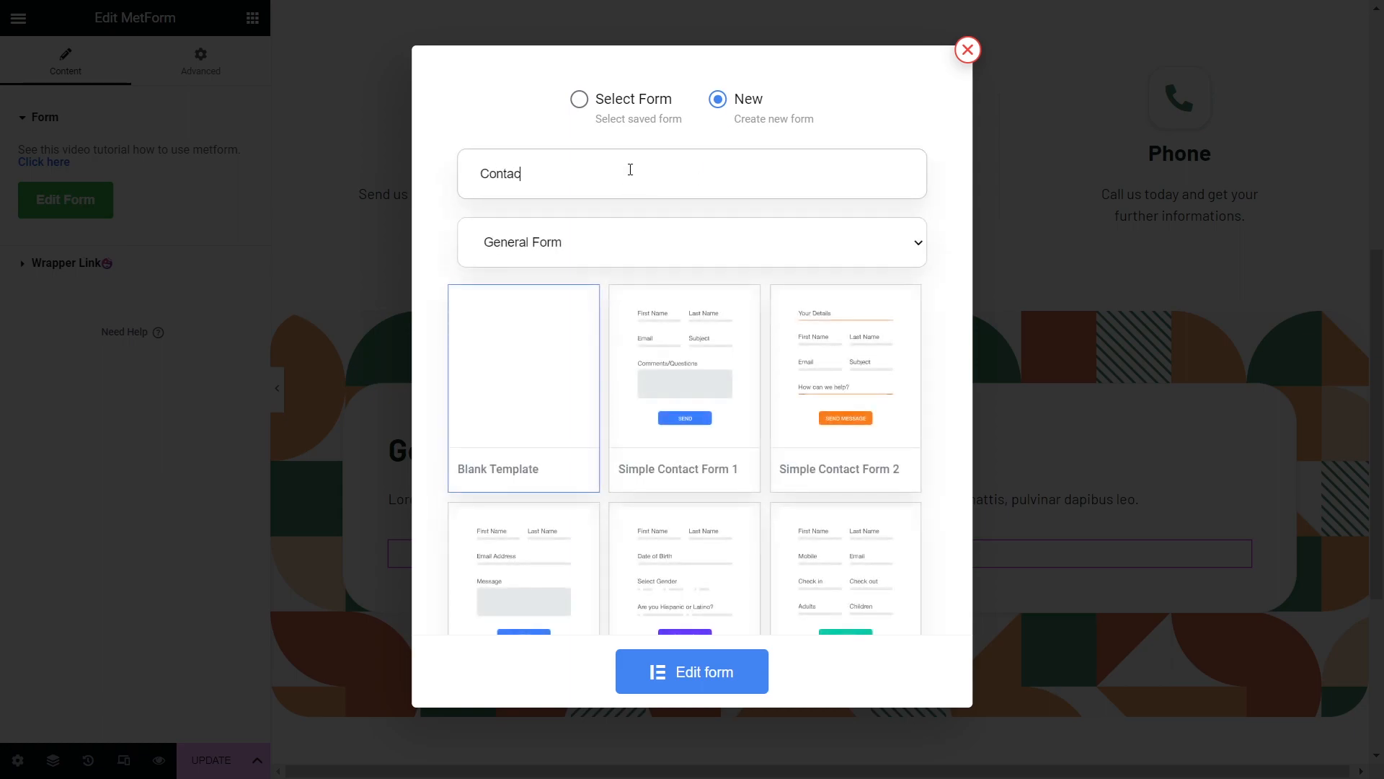
pyautogui.click(706, 686)
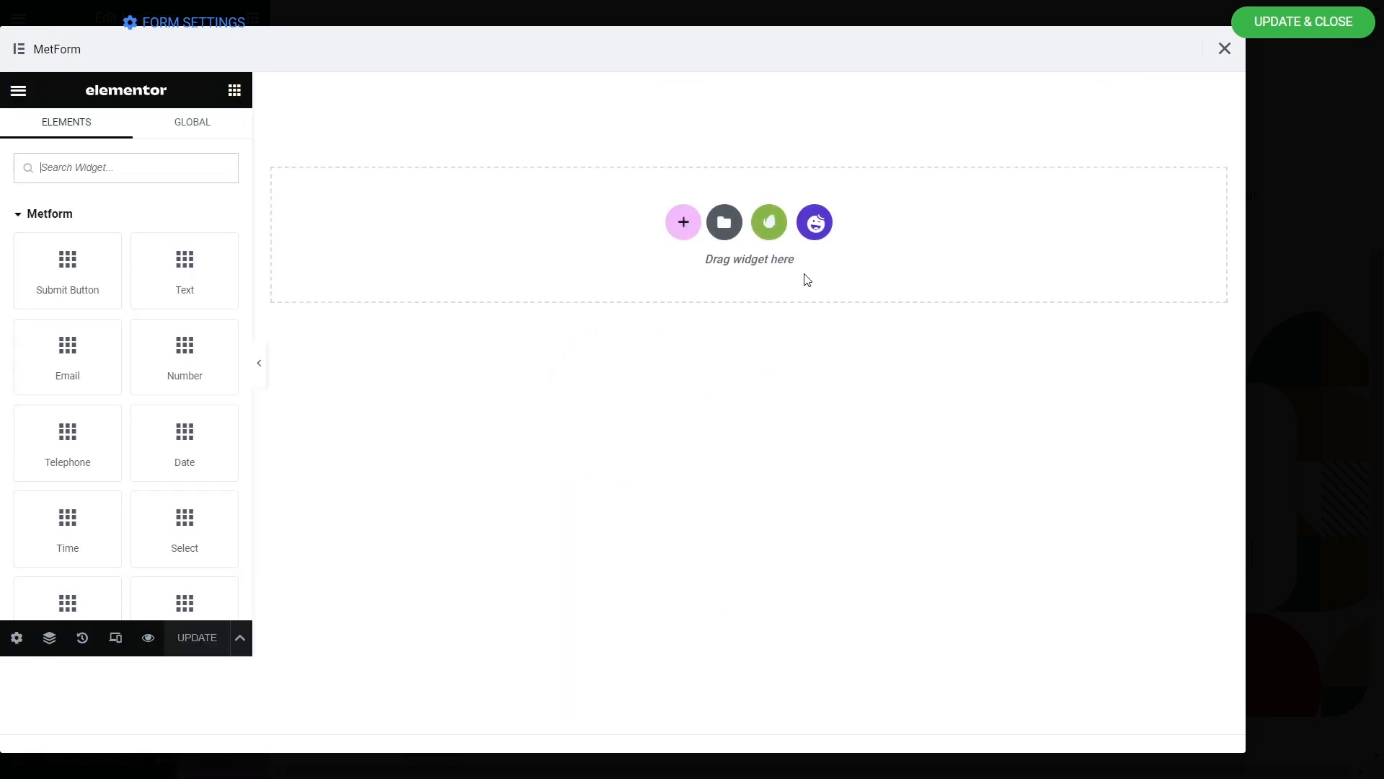
# - Insert the Magnun kit's Contact Form template into the new form, then update and close the form editor
pyautogui.click(767, 223)
pyautogui.click(360, 400)
pyautogui.scroll(-15, 677, 457)
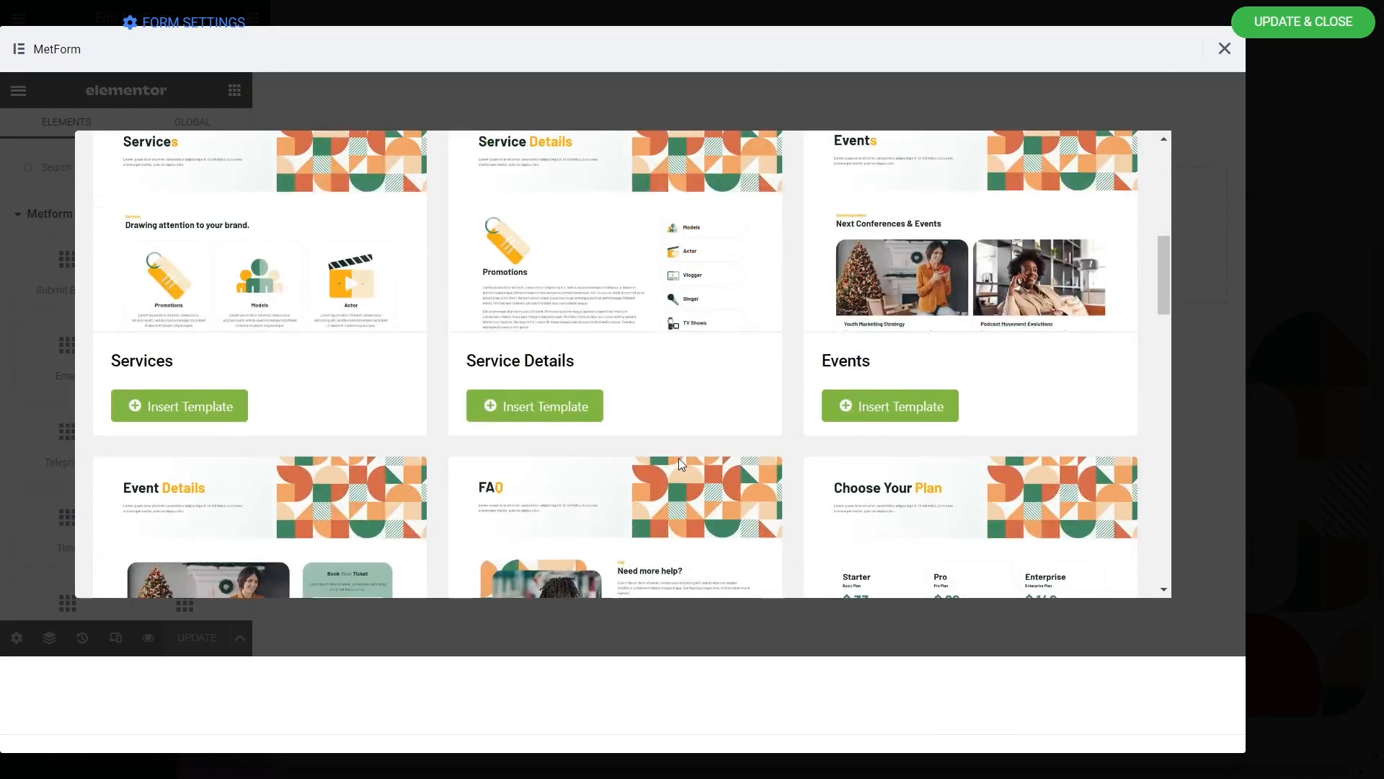
pyautogui.scroll(3, 682, 464)
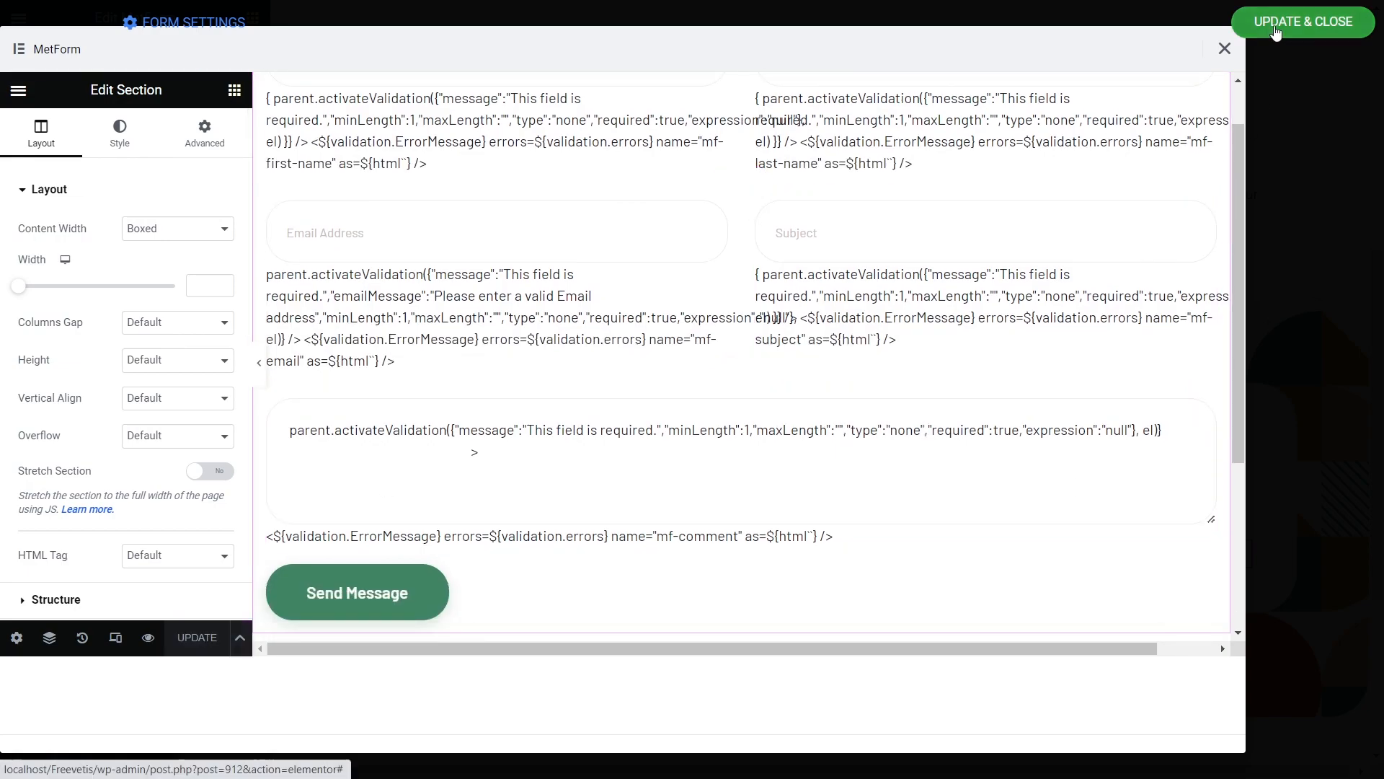
pyautogui.click(1303, 21)
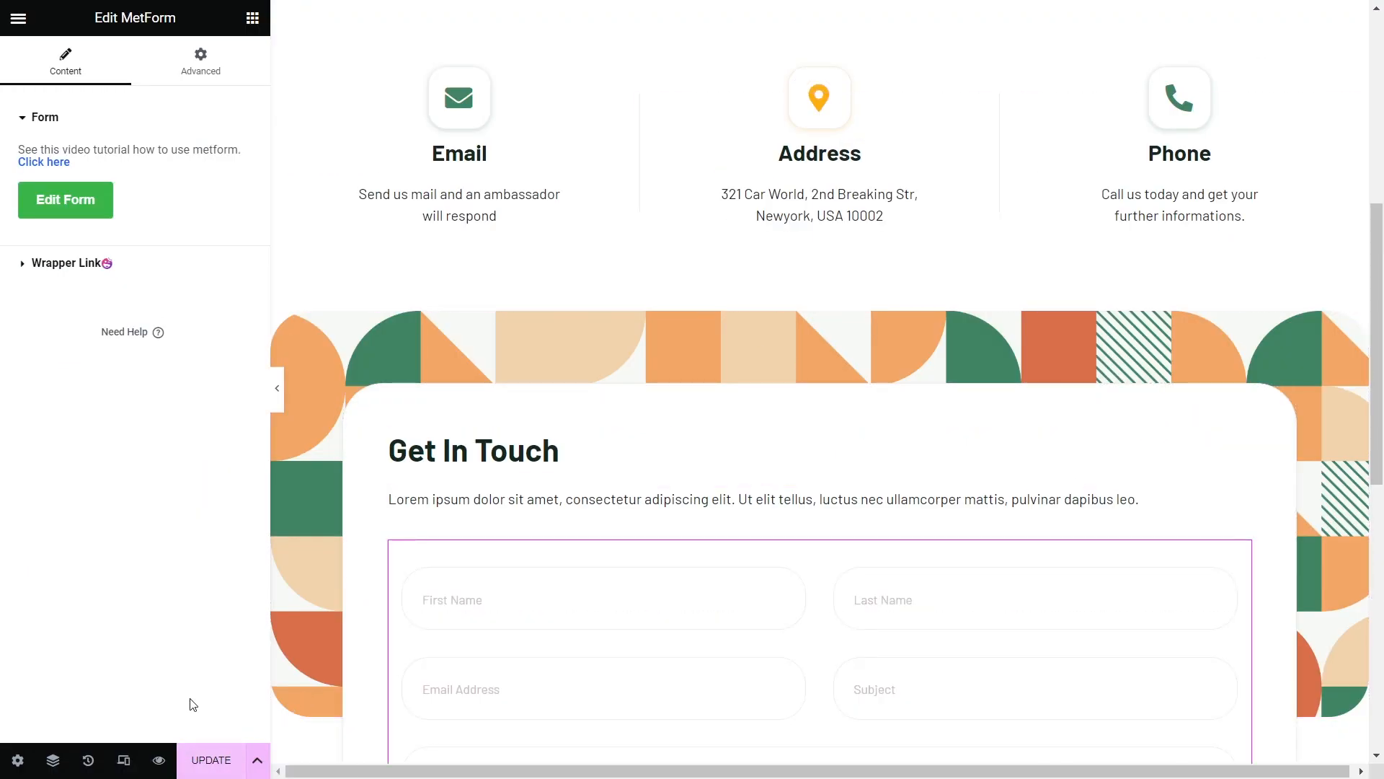
# - Hide the Contact Us page's title in the page settings and update the page
pyautogui.click(12, 771)
pyautogui.click(209, 478)
pyautogui.scroll(6, 464, 423)
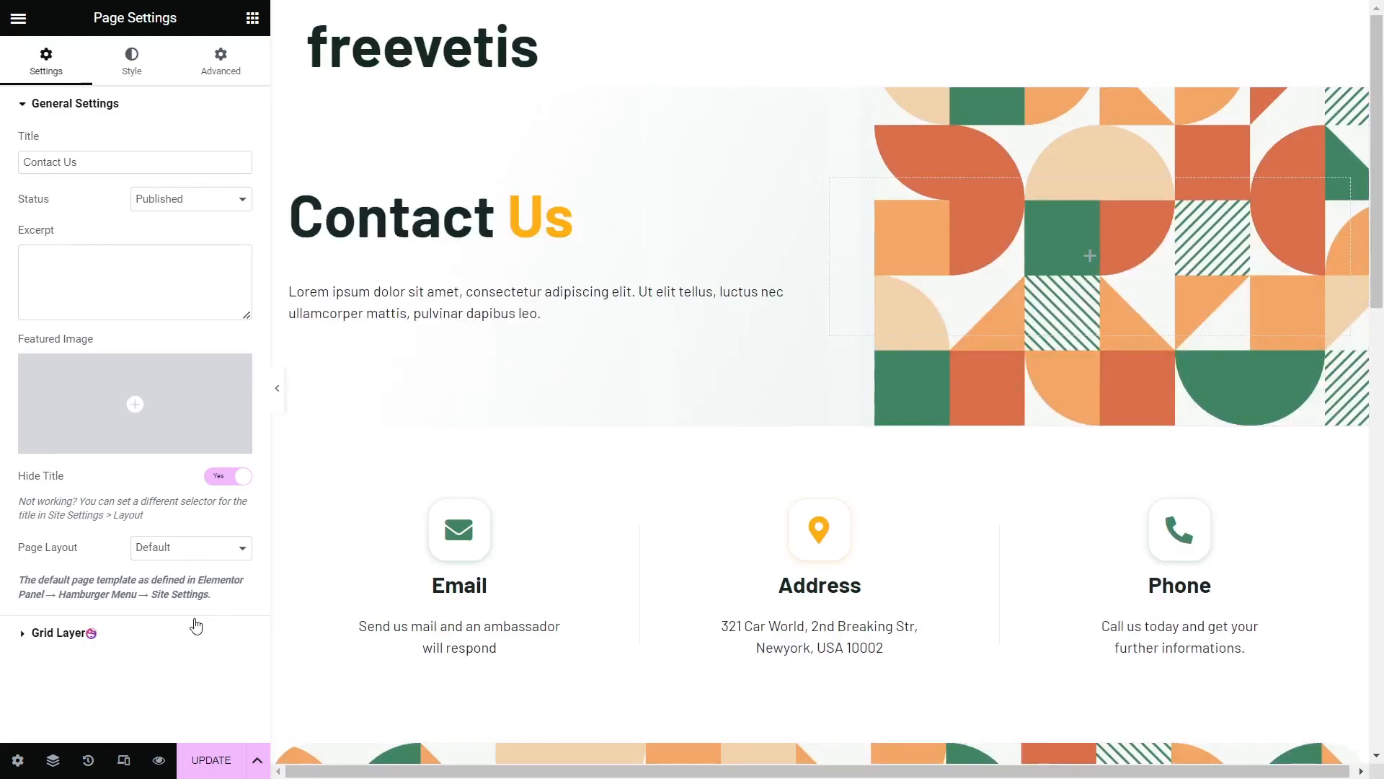
pyautogui.scroll(-4, 375, 638)
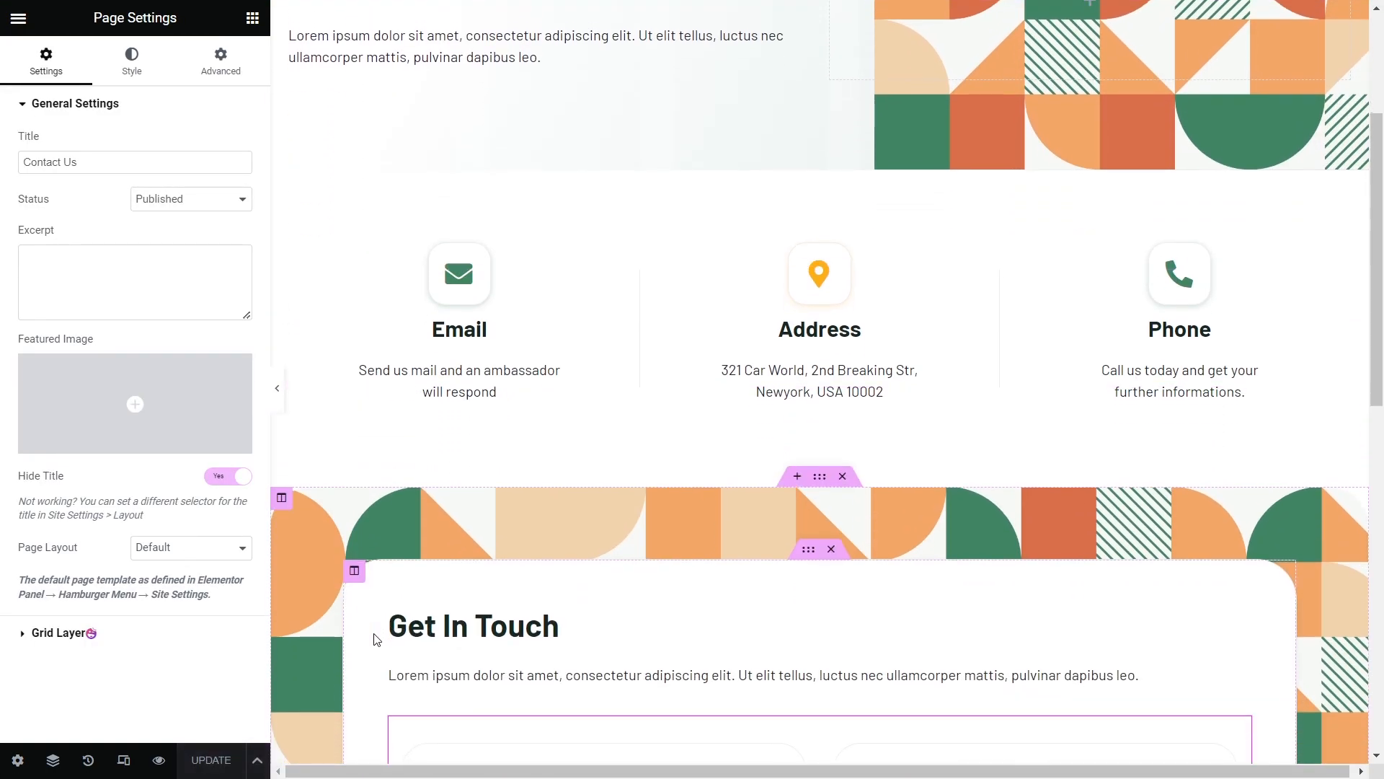
# - Exit Elementor to the WordPress dashboard and open the theme customizer
pyautogui.click(18, 17)
pyautogui.click(88, 382)
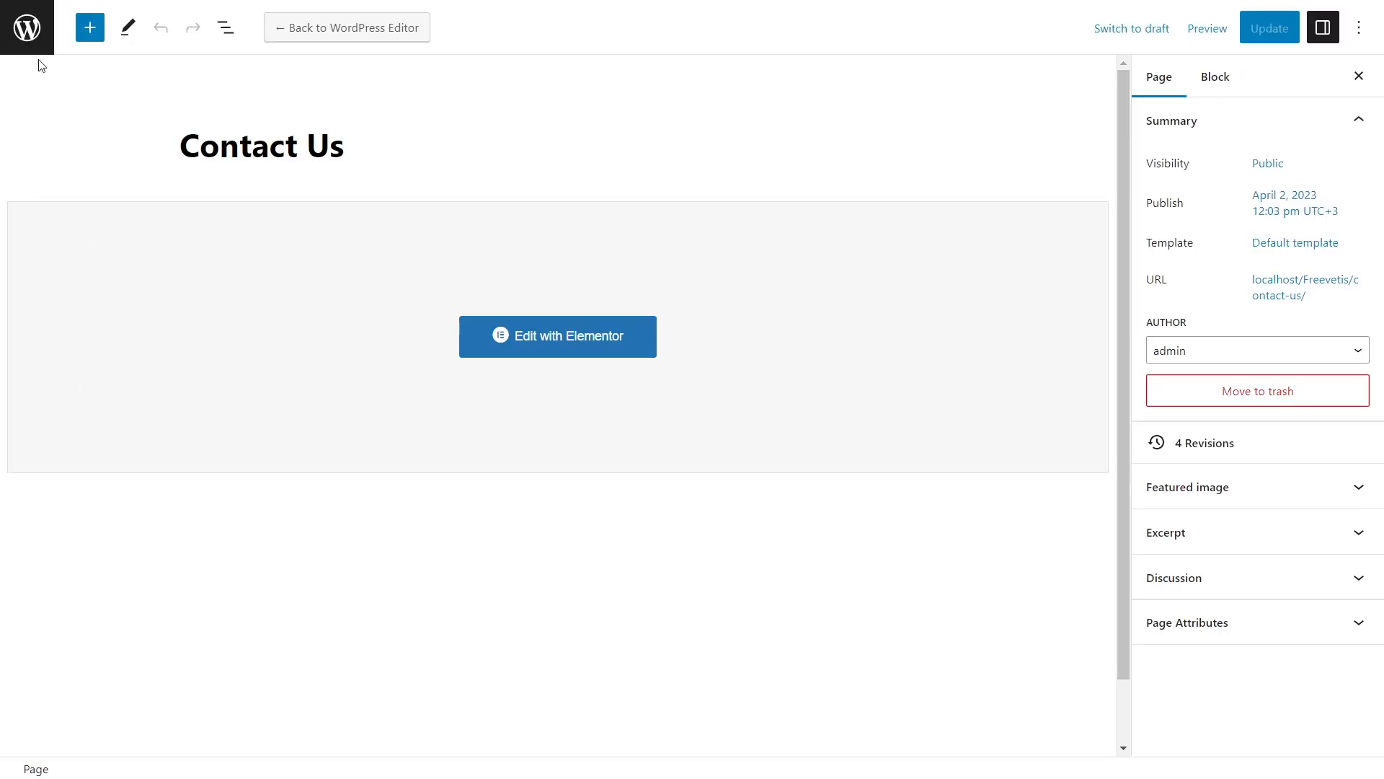
pyautogui.click(27, 41)
pyautogui.moveTo(68, 427)
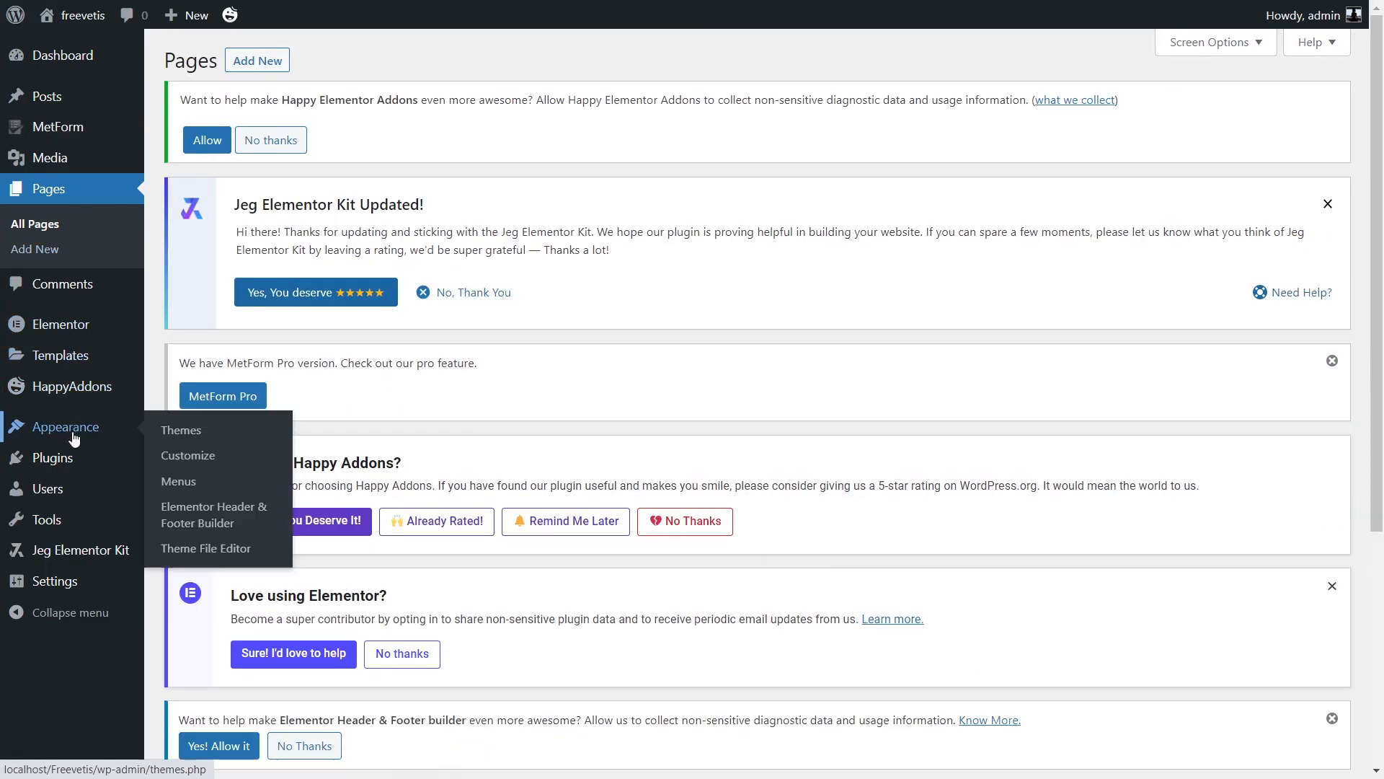
pyautogui.click(178, 459)
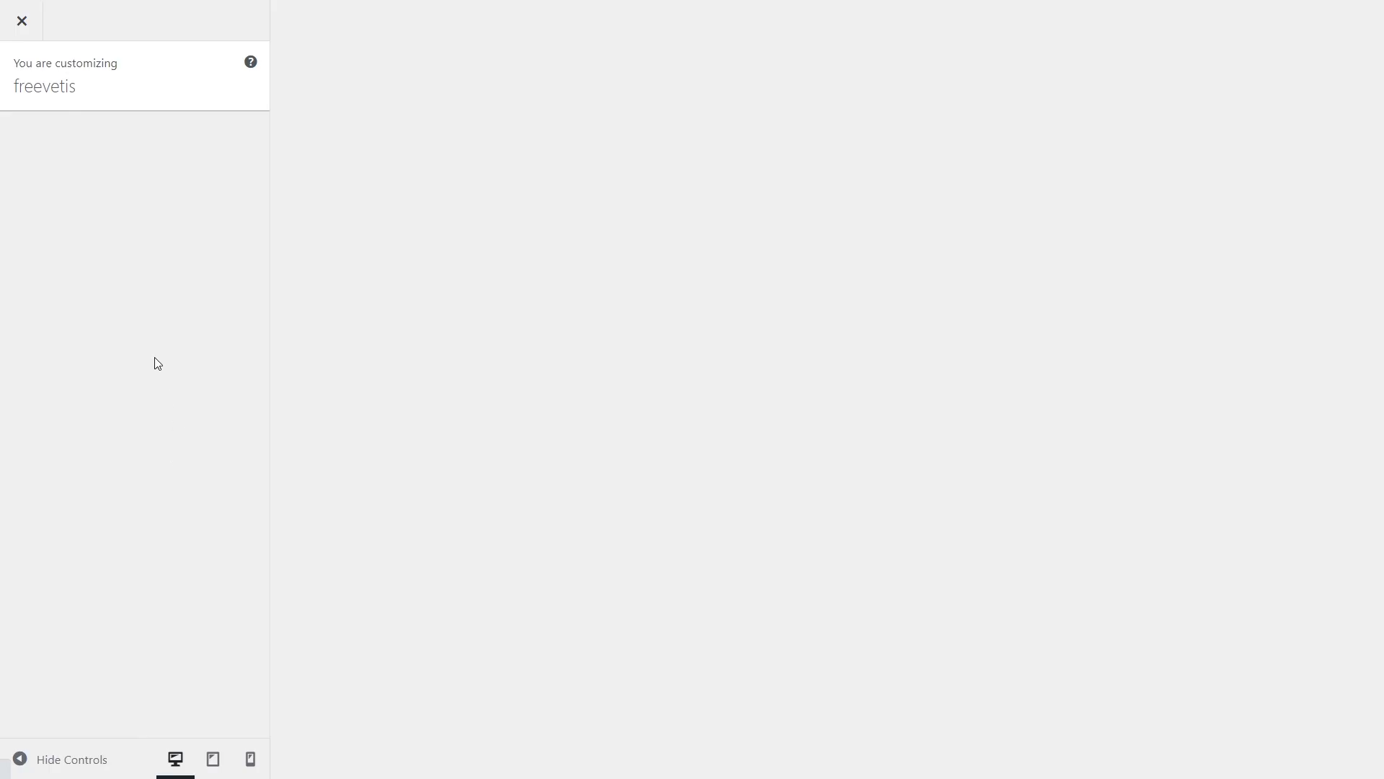
# - Upload the magnun logo image and set it as the logo in the Site Identity settings
pyautogui.click(93, 220)
pyautogui.click(83, 179)
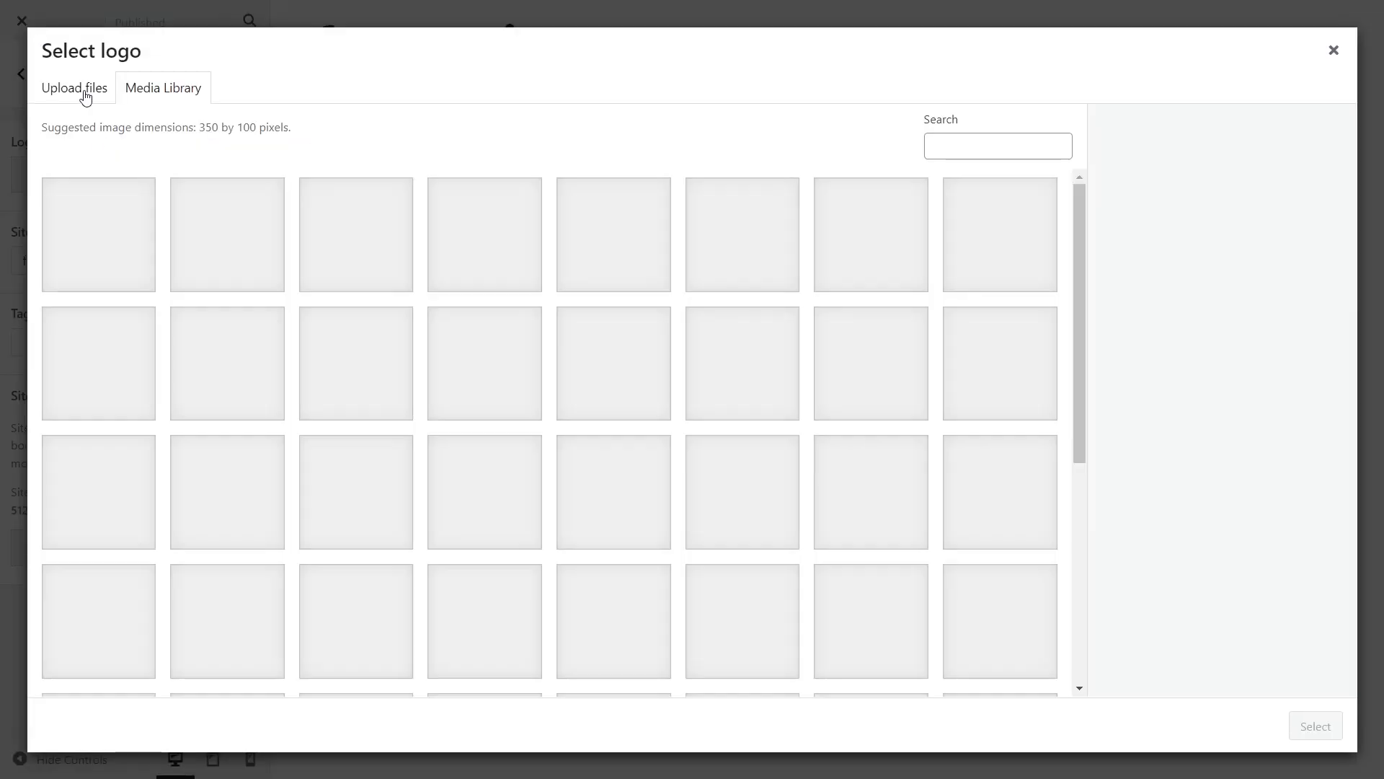
pyautogui.click(85, 97)
pyautogui.click(649, 375)
pyautogui.doubleClick(716, 187)
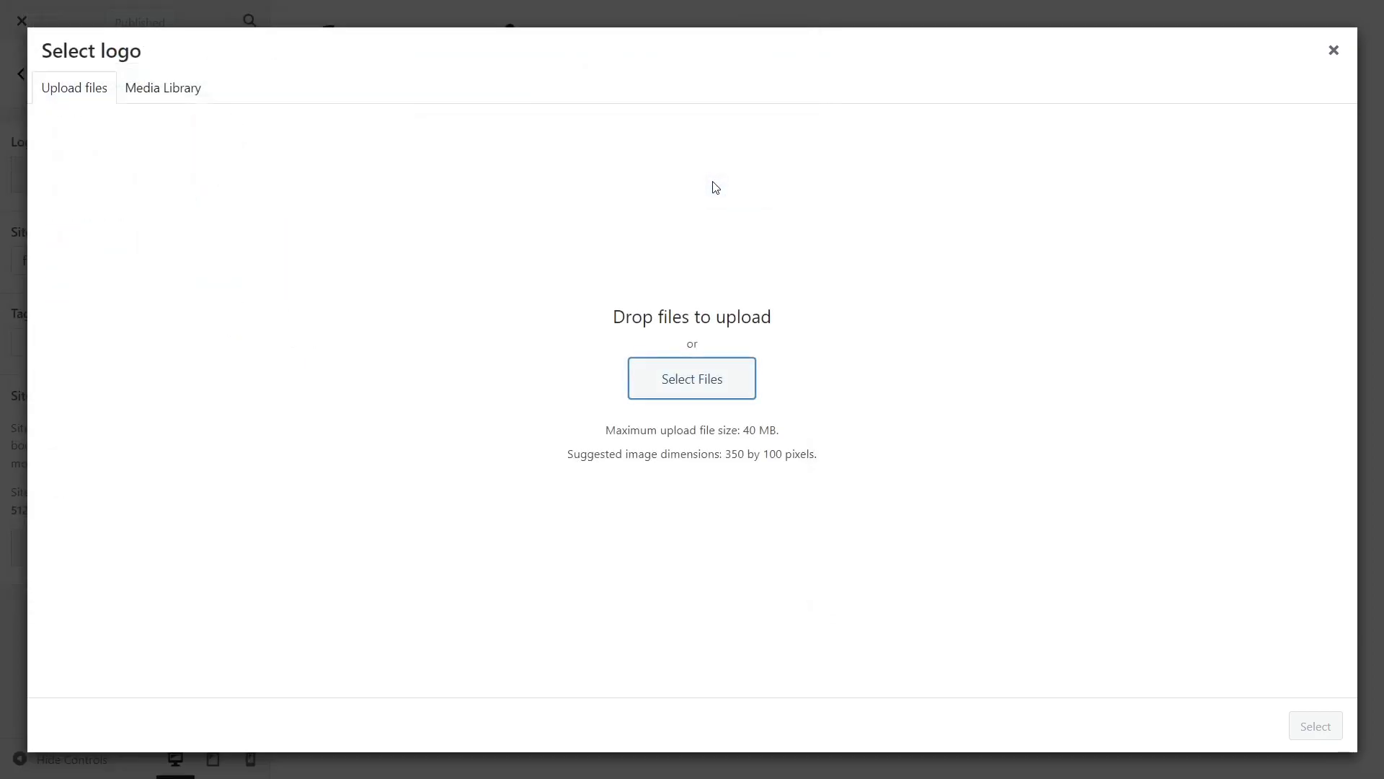
pyautogui.click(1315, 726)
pyautogui.click(1311, 727)
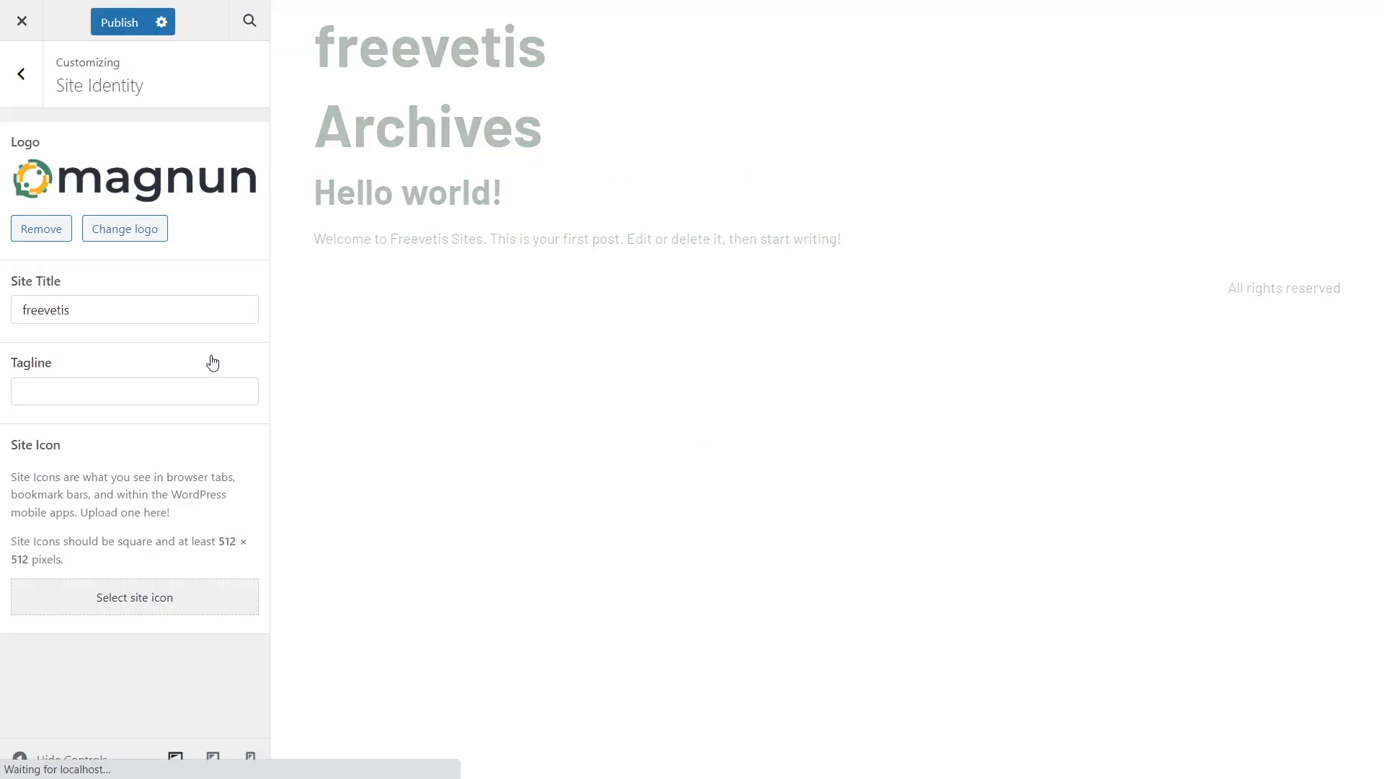
# - Create a new navigation menu named "Menu" in the customizer
pyautogui.click(21, 74)
pyautogui.click(85, 256)
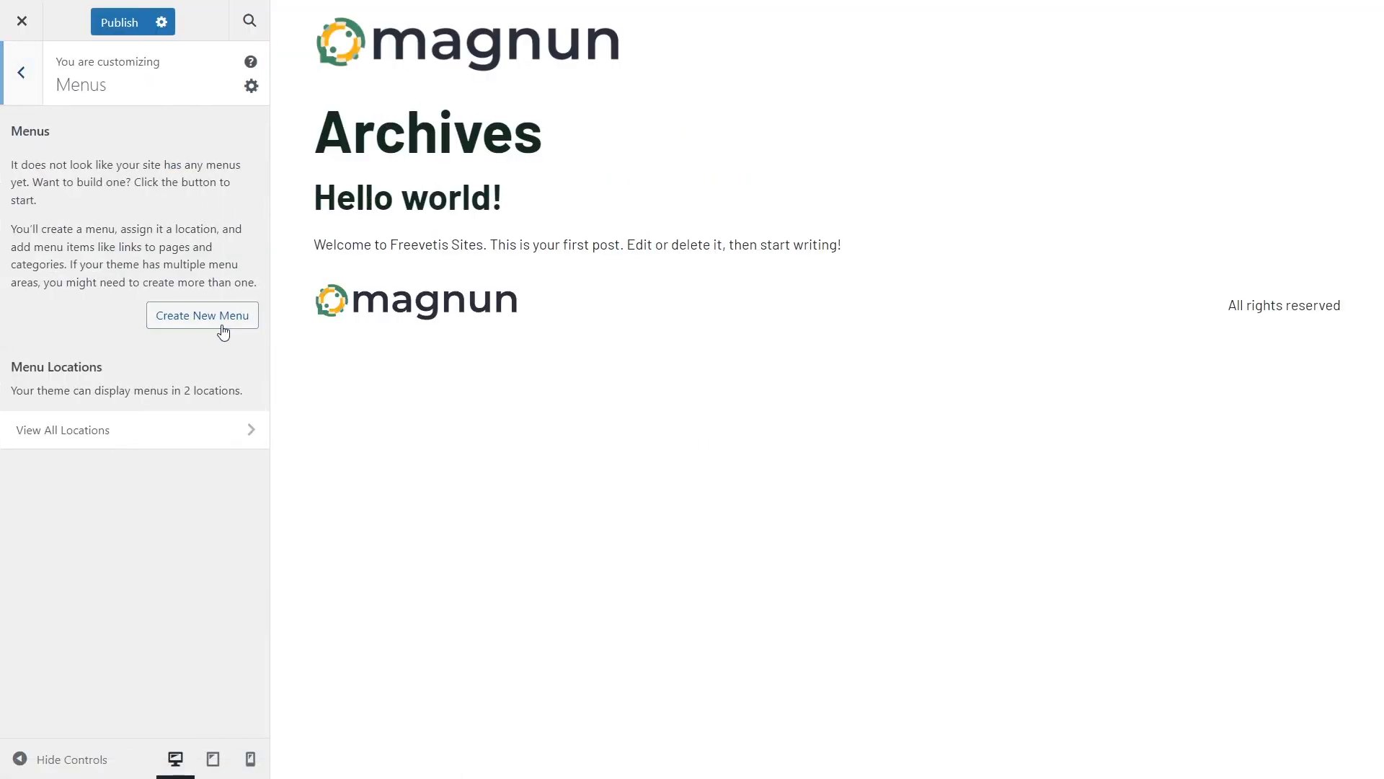
pyautogui.click(223, 333)
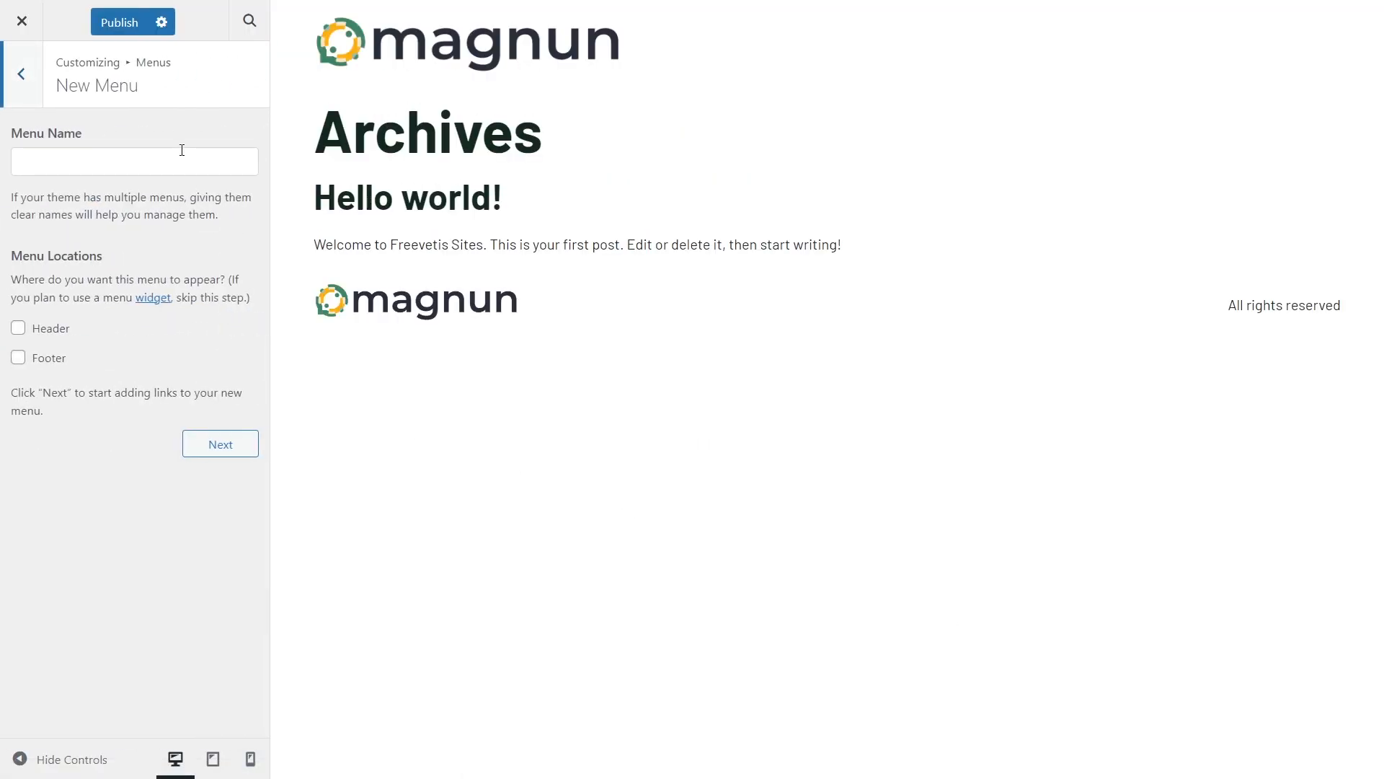
pyautogui.click(213, 448)
# - Add the Home and Contact Us pages to the menu, then publish the changes and close the customizer
pyautogui.click(238, 282)
pyautogui.click(370, 230)
pyautogui.click(365, 192)
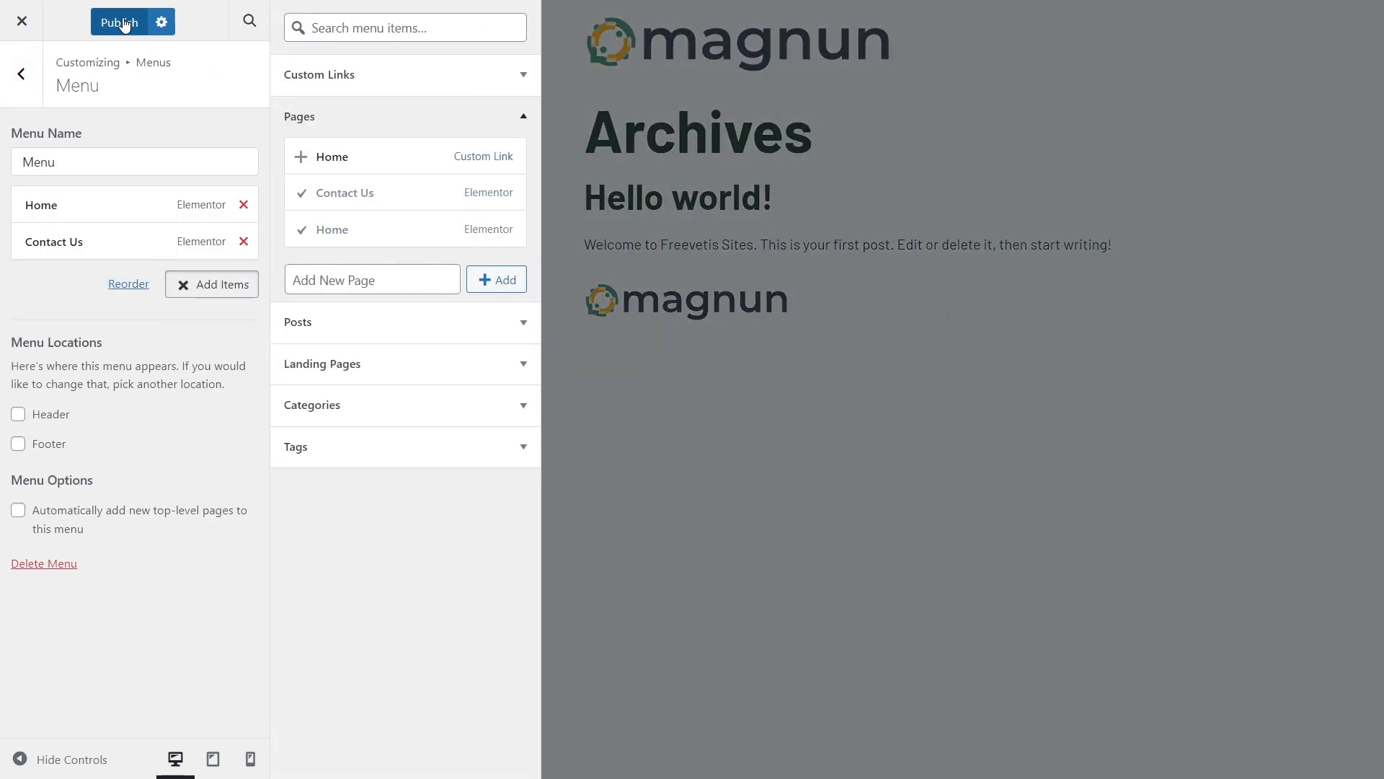
pyautogui.click(120, 22)
pyautogui.click(22, 20)
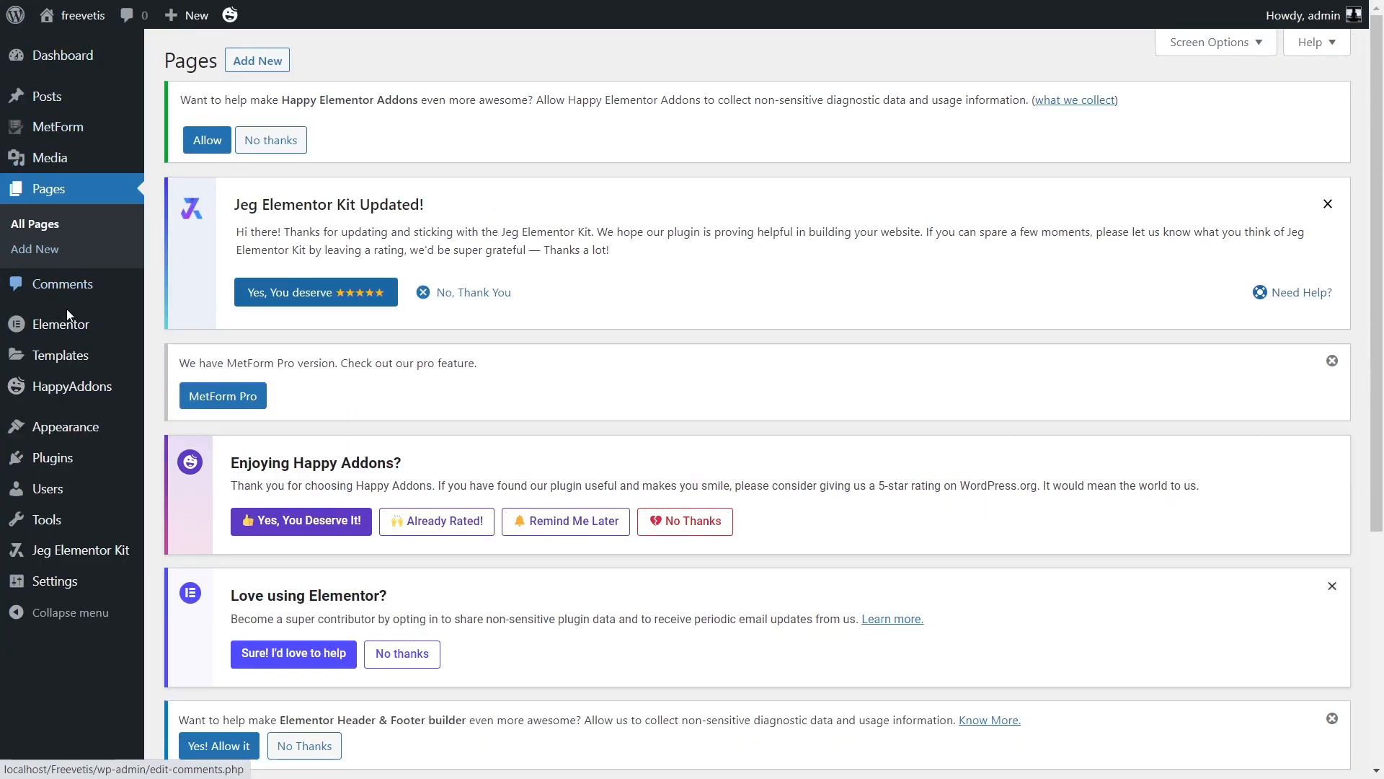
# - Start a new Elementor Header & Footer Builder template titled "Header"
pyautogui.moveTo(72, 426)
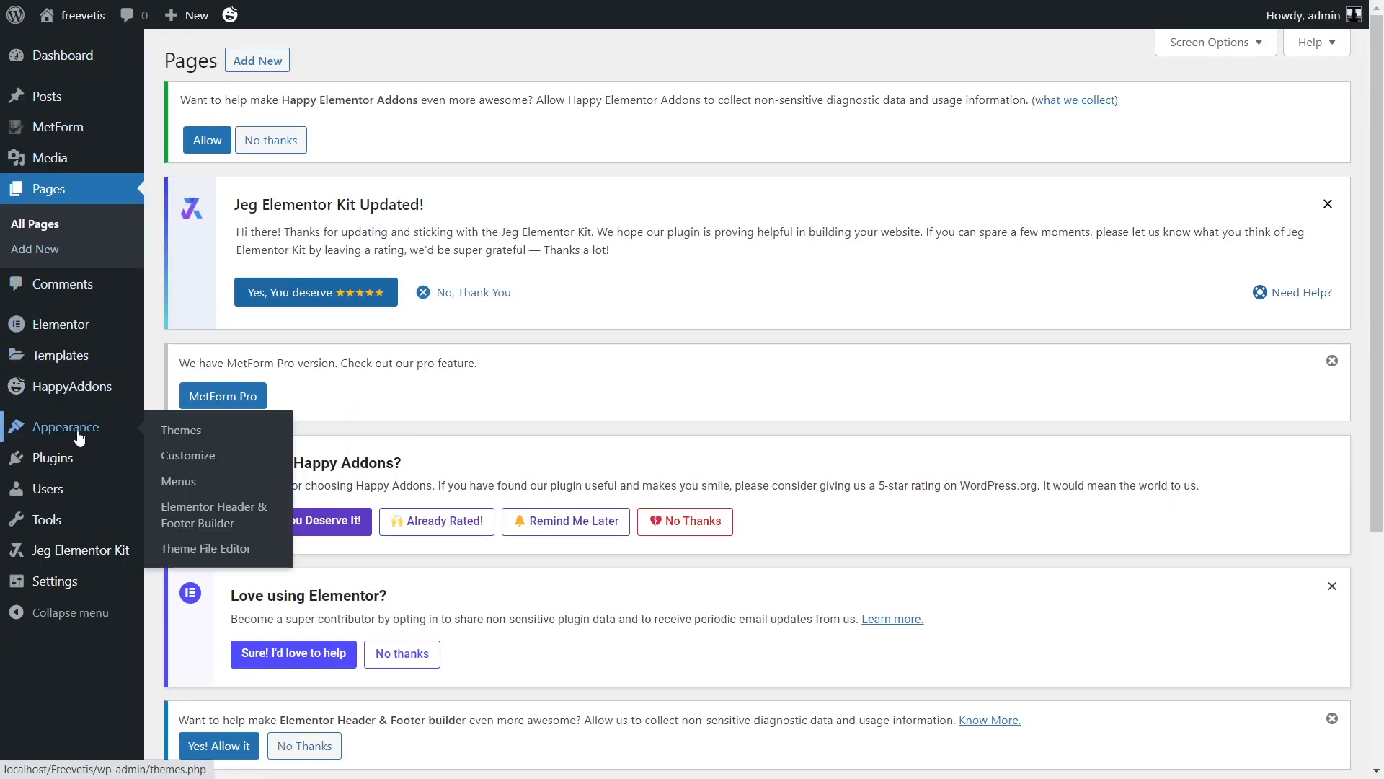
pyautogui.click(227, 520)
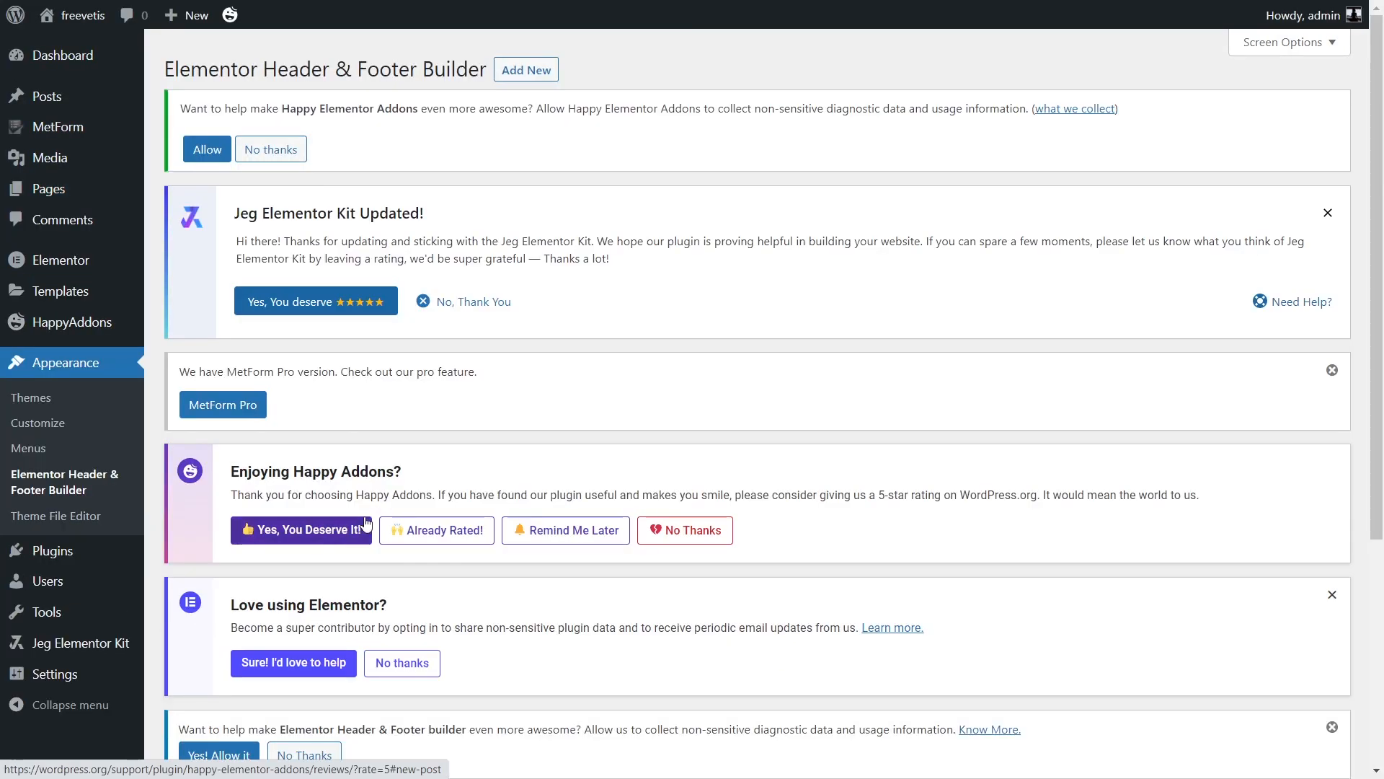
pyautogui.scroll(-5, 365, 523)
pyautogui.scroll(4, 368, 237)
pyautogui.click(540, 48)
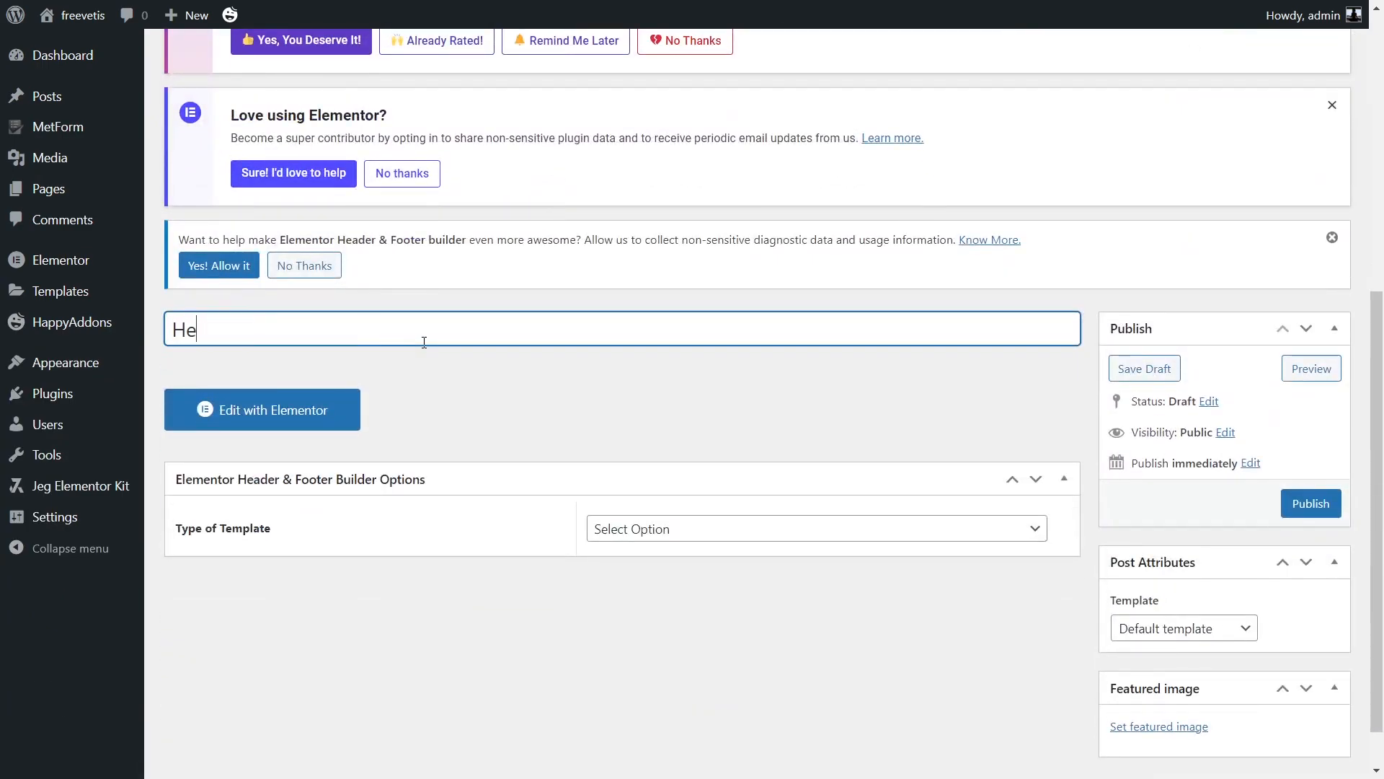
# - Set the template's type to Header, display it on the Entire Website, and publish it
pyautogui.click(630, 537)
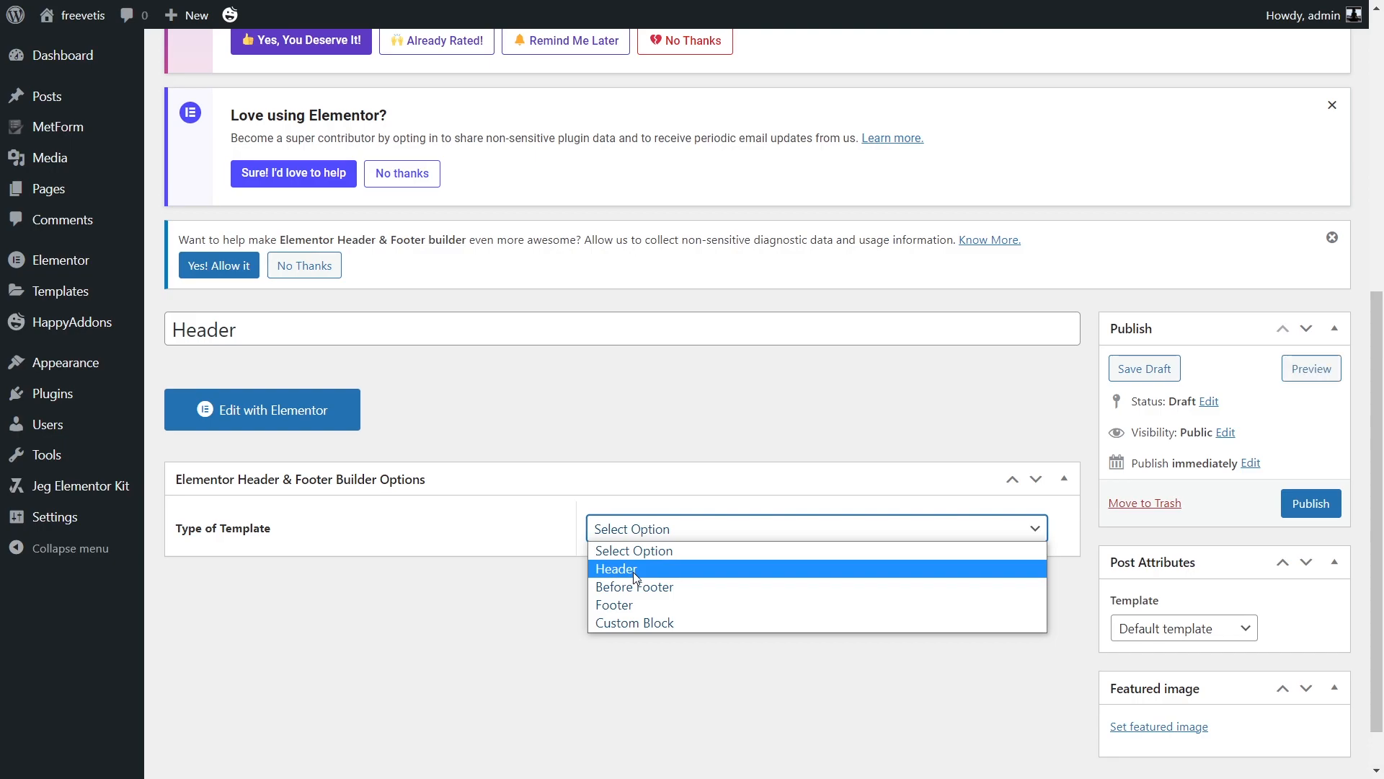
pyautogui.click(633, 572)
pyautogui.click(634, 593)
pyautogui.click(646, 264)
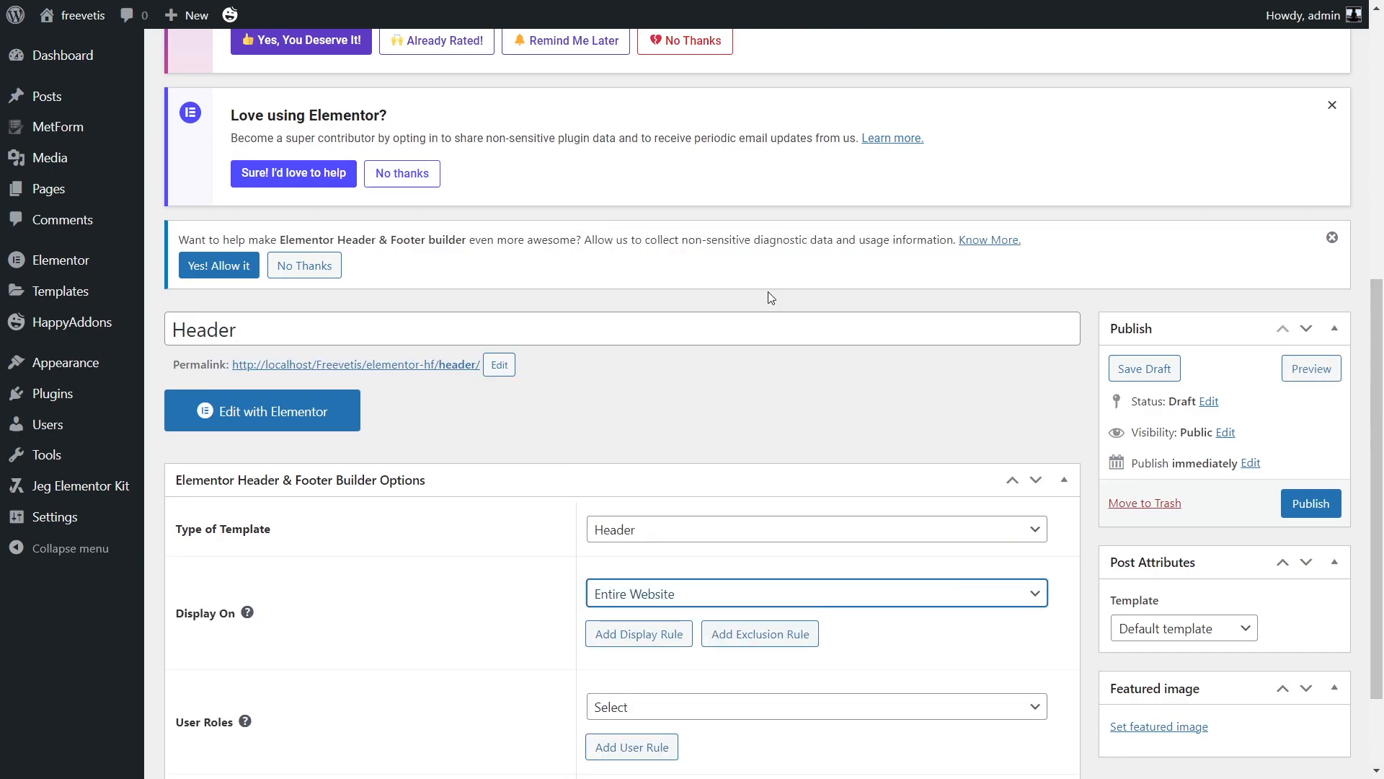
pyautogui.click(1295, 505)
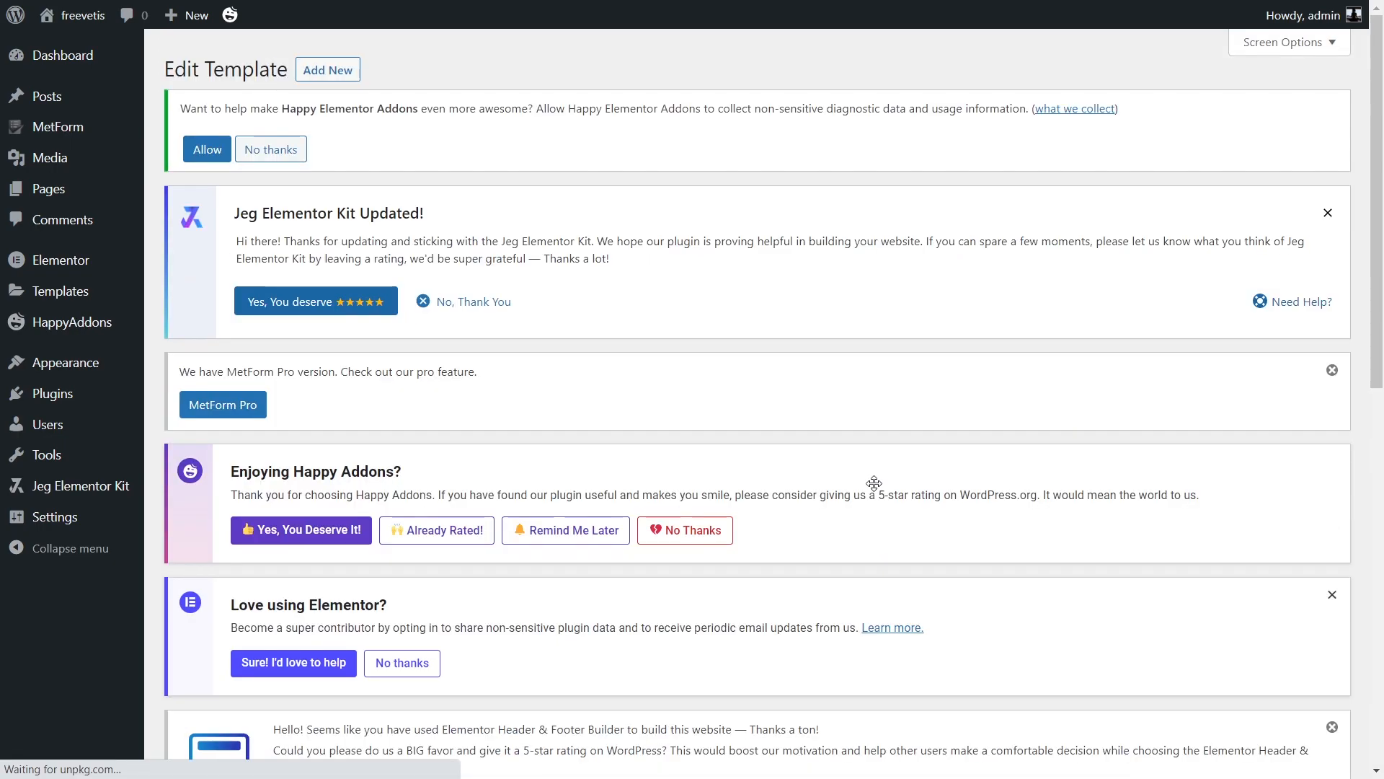
# - Open the published Header template in Elementor and insert the Header template from the Magnun kit
pyautogui.scroll(-10, 288, 396)
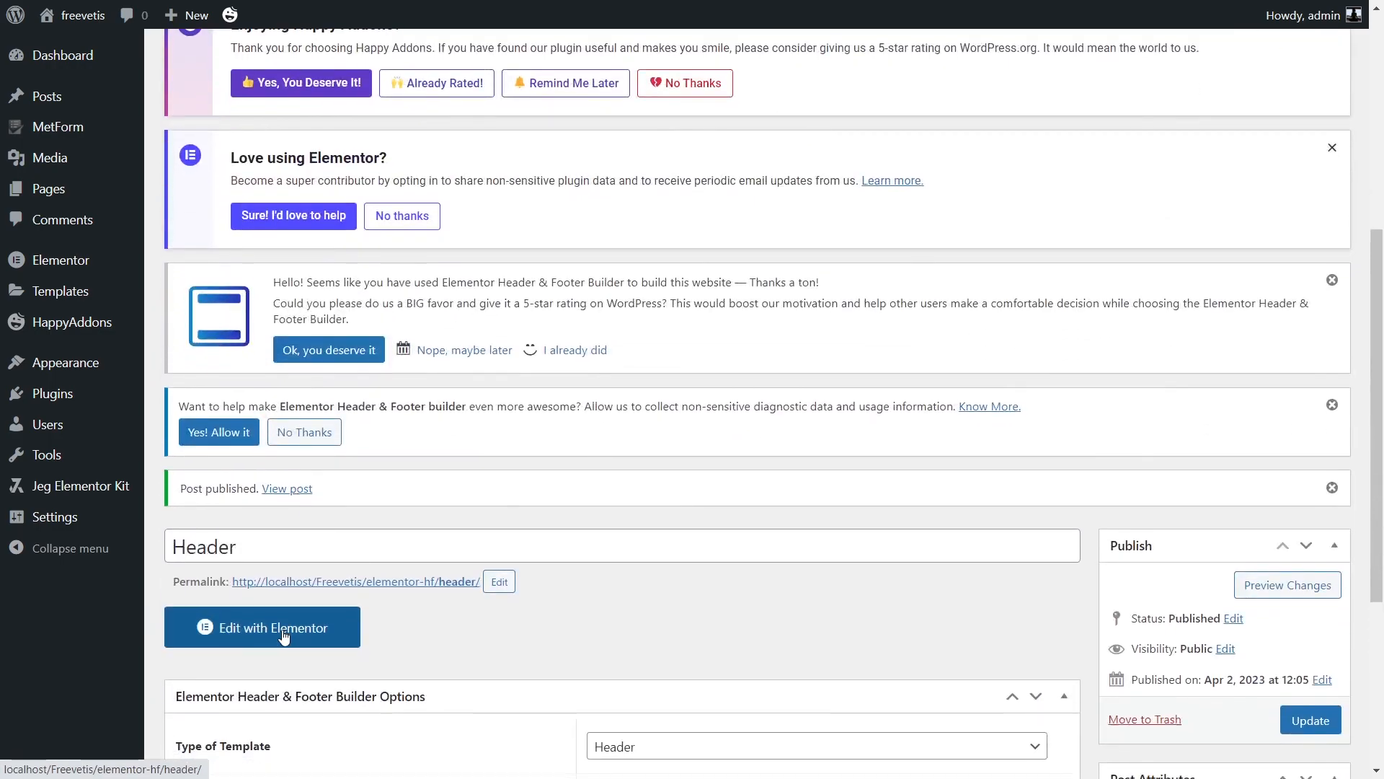
pyautogui.click(310, 431)
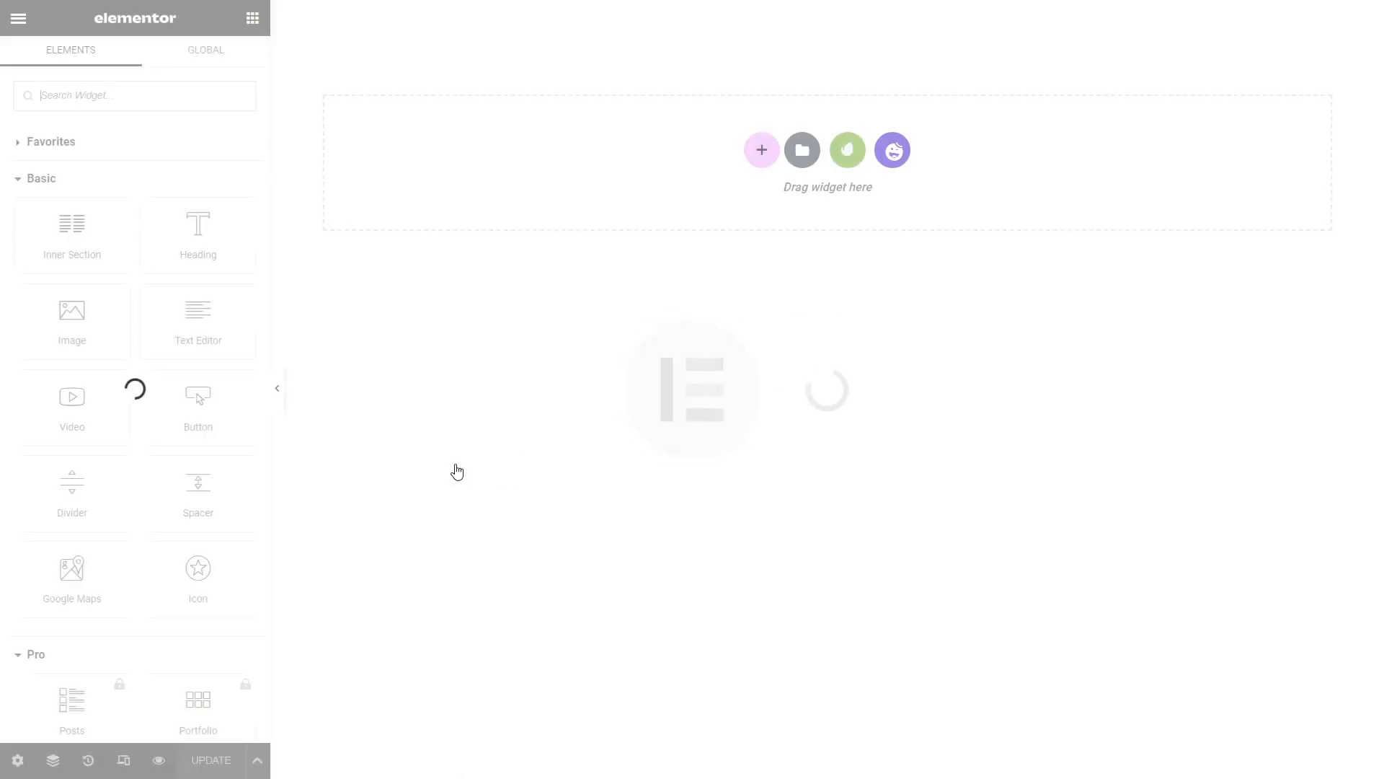
pyautogui.click(838, 145)
pyautogui.click(260, 559)
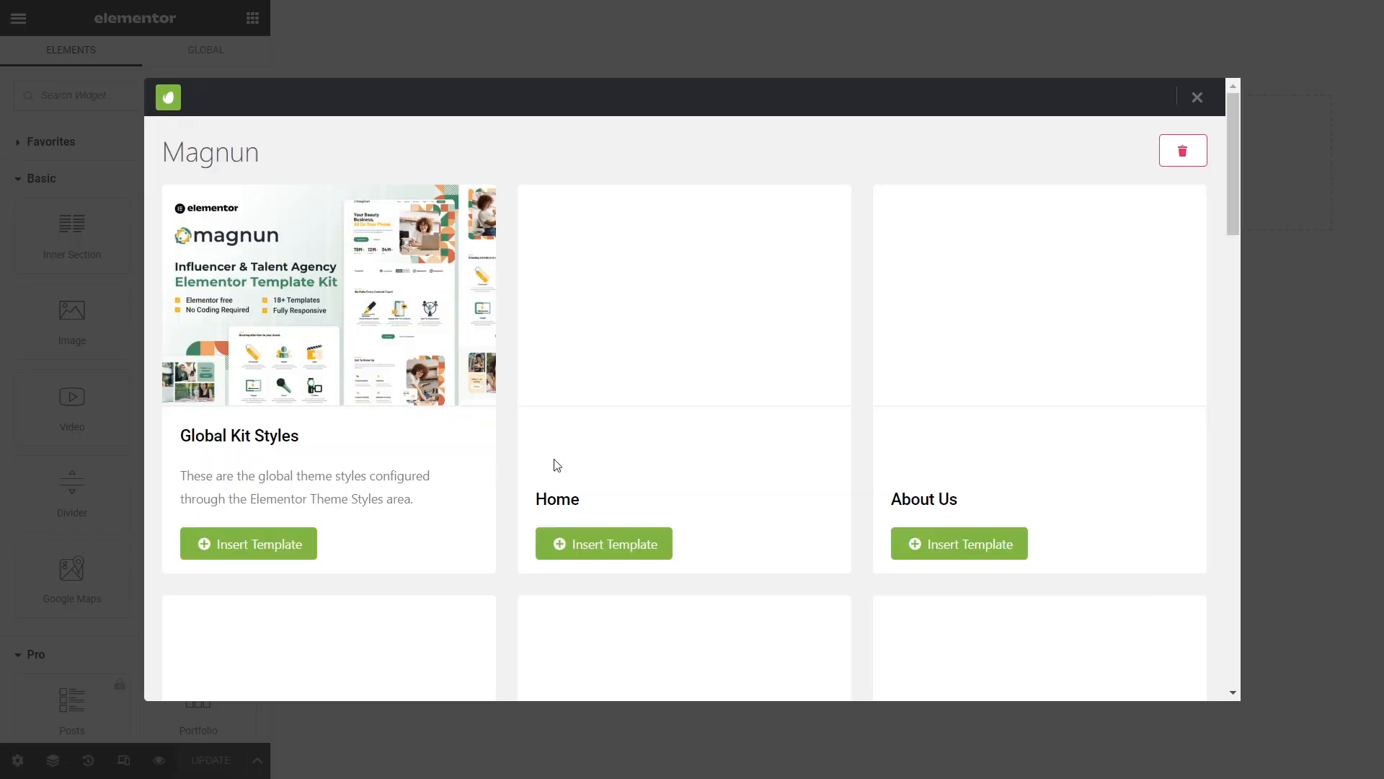
pyautogui.scroll(-10, 555, 463)
pyautogui.scroll(-10, 555, 464)
pyautogui.scroll(3, 556, 464)
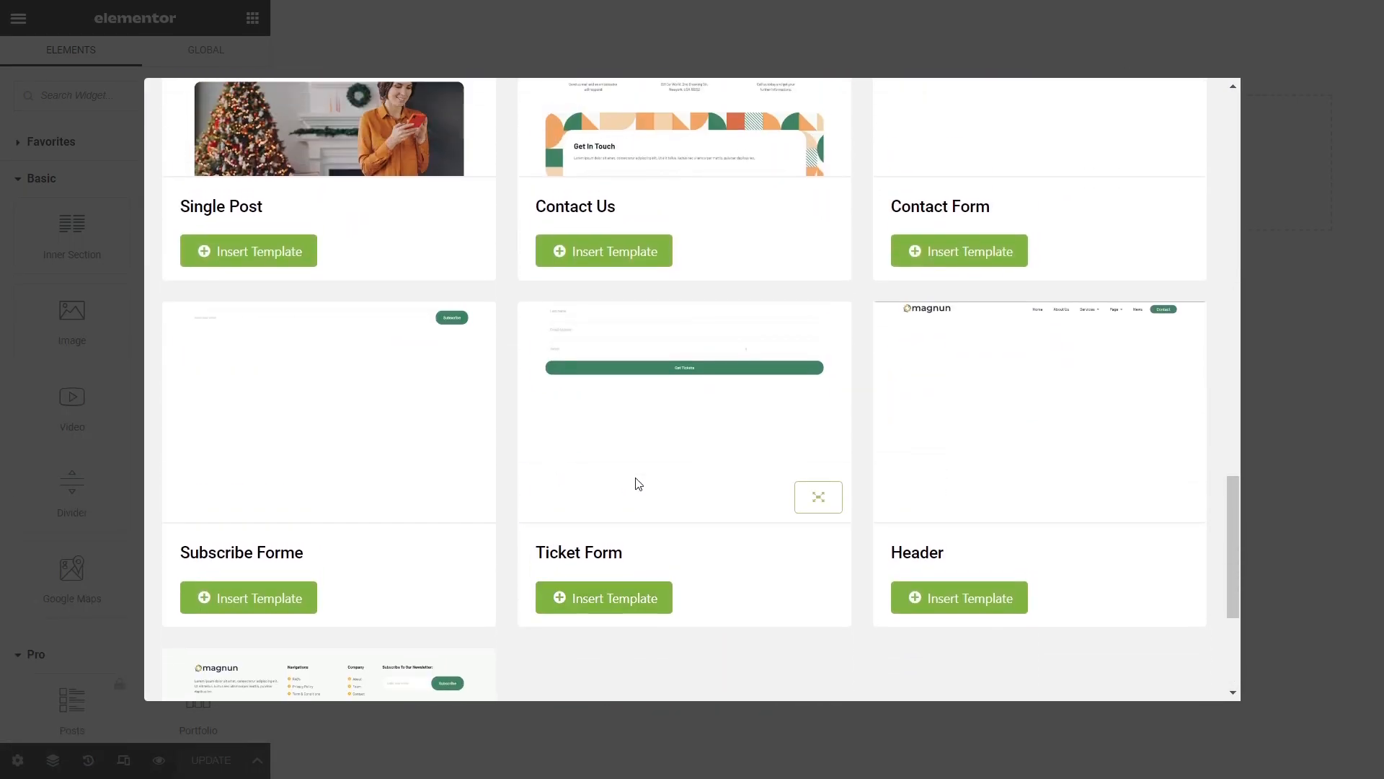
pyautogui.click(975, 607)
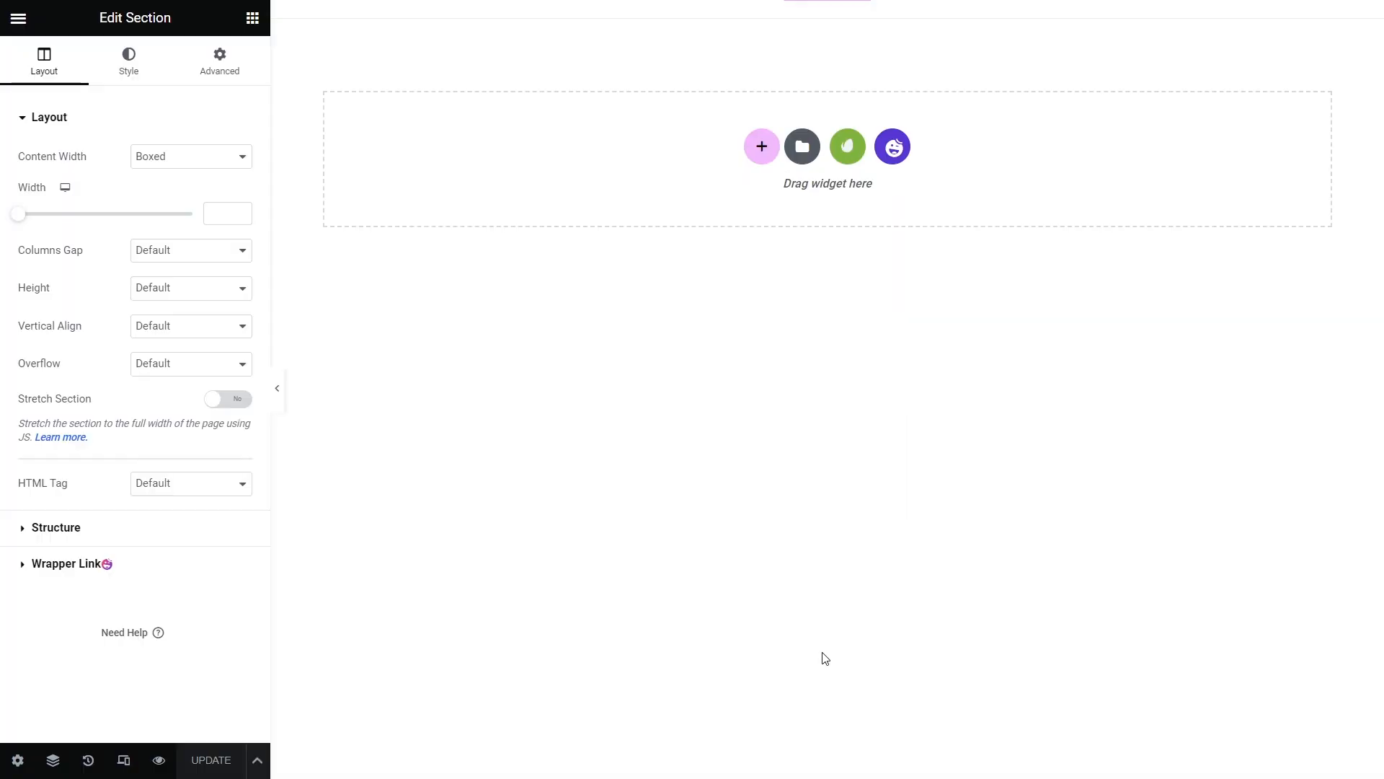
# - Exit Elementor, then create and publish a template titled "Footer" with type Footer, displayed on the Entire Website
pyautogui.click(18, 20)
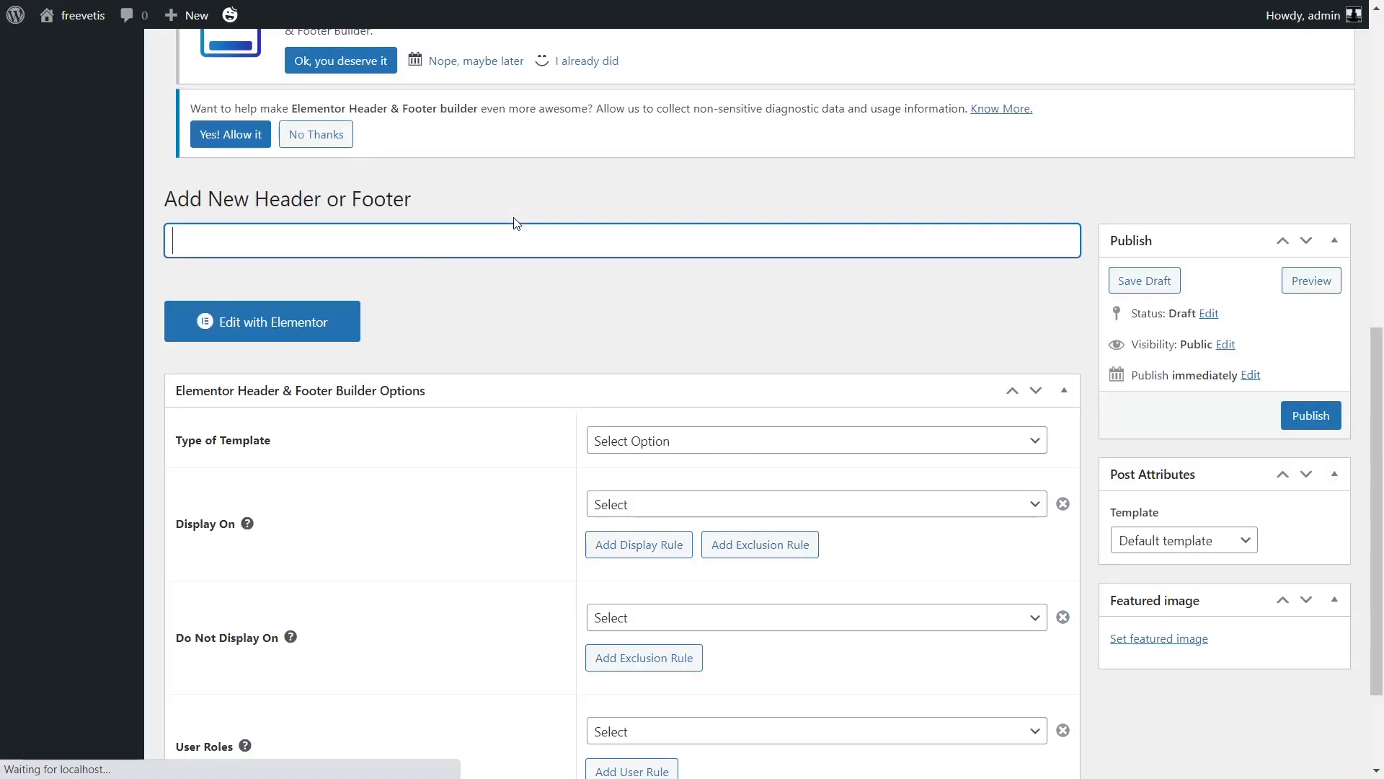
pyautogui.write('Footer')
pyautogui.scroll(-6, 490, 240)
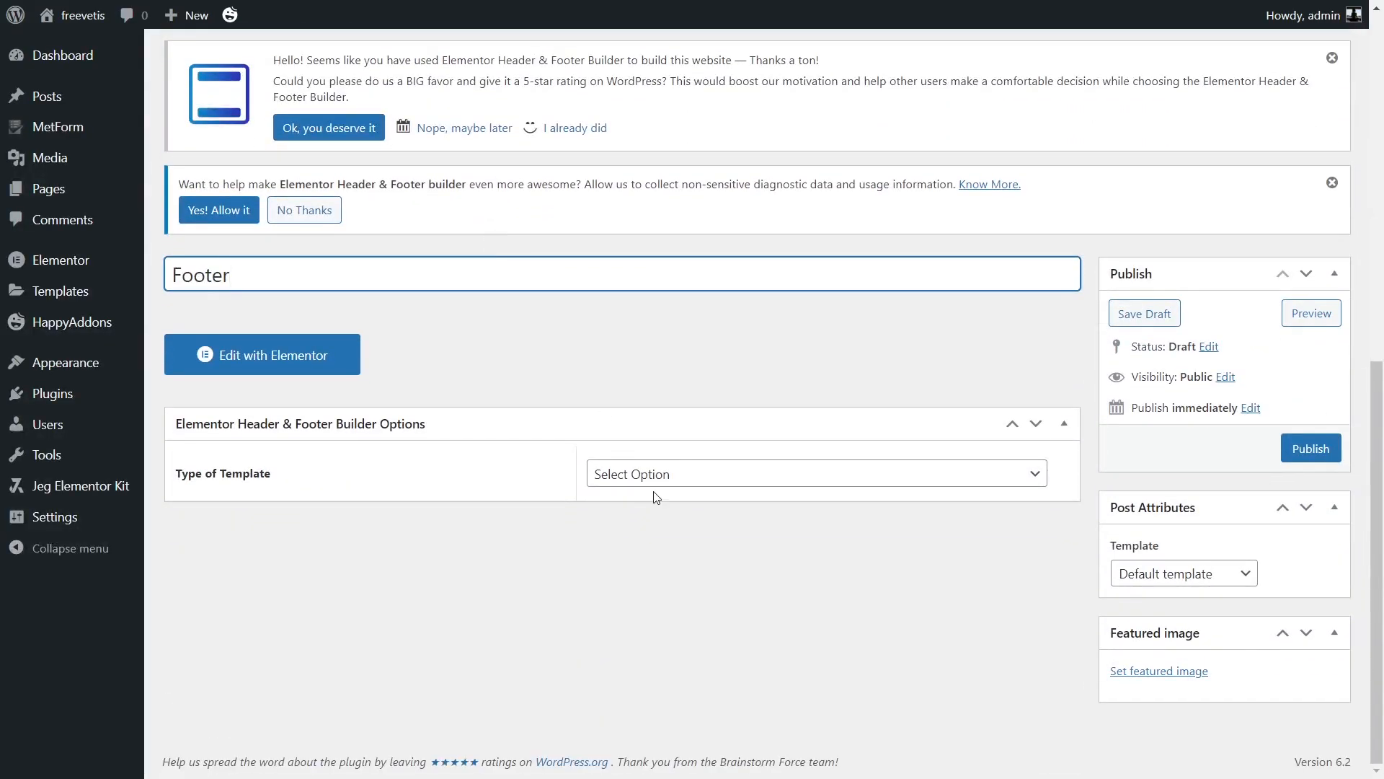
pyautogui.click(653, 477)
pyautogui.click(635, 554)
pyautogui.click(681, 540)
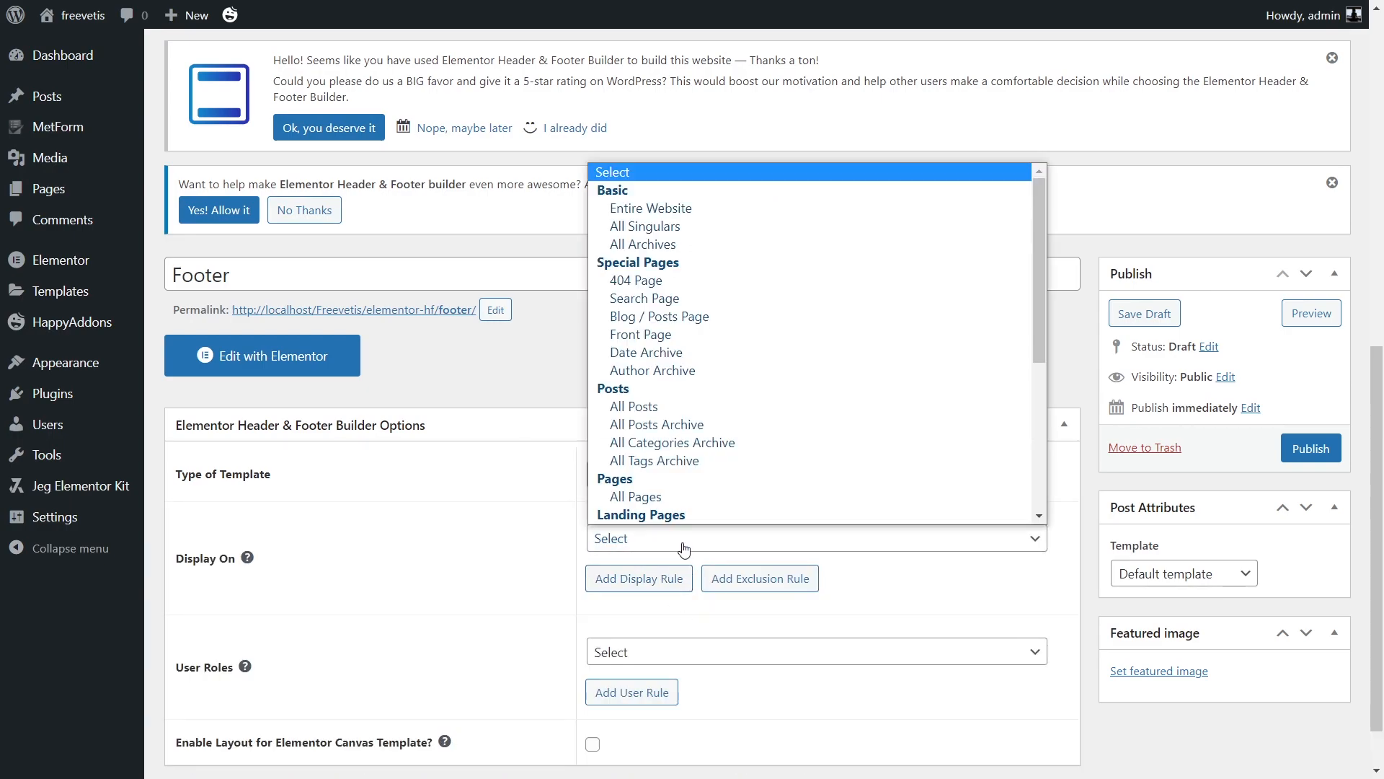
pyautogui.click(677, 210)
pyautogui.click(1308, 453)
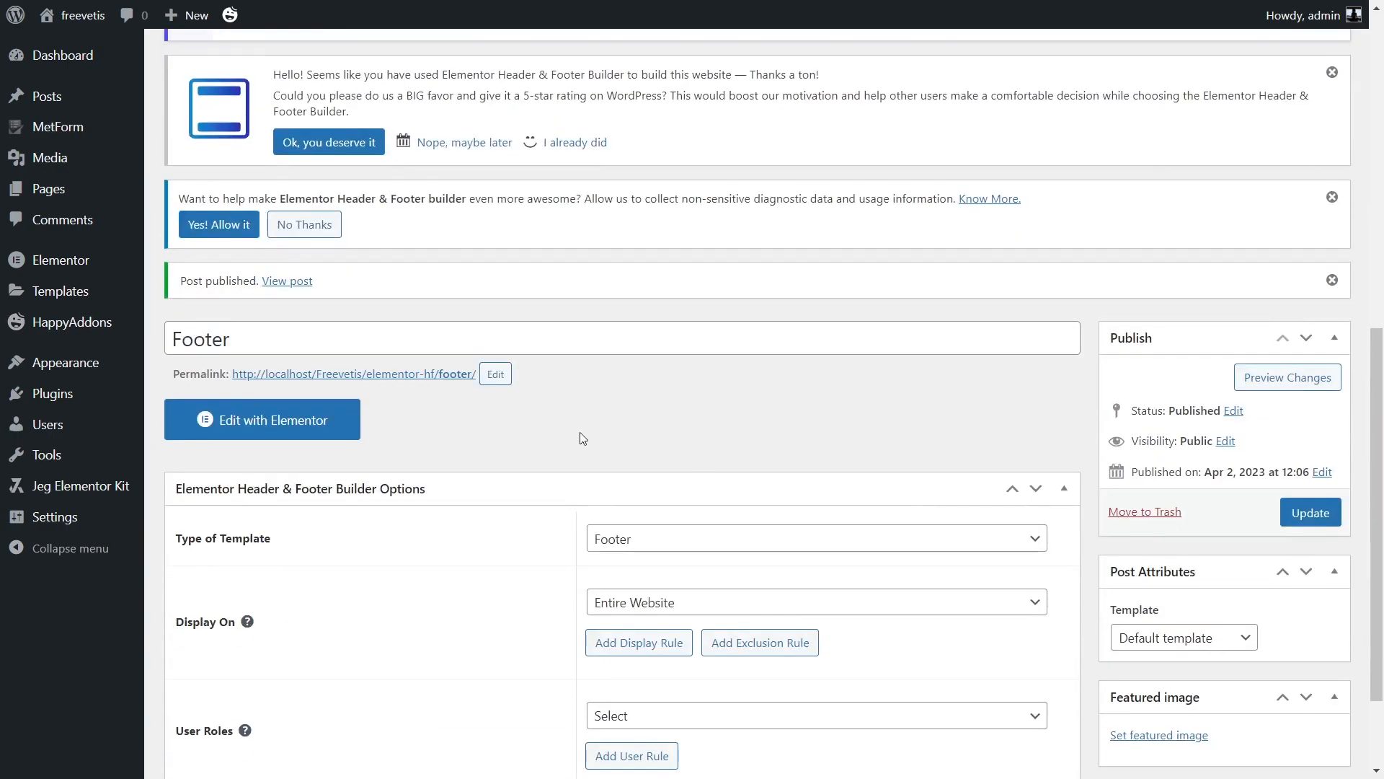
# - Open the published Footer template in Elementor and insert the Footer template from the Magnun kit
pyautogui.click(292, 424)
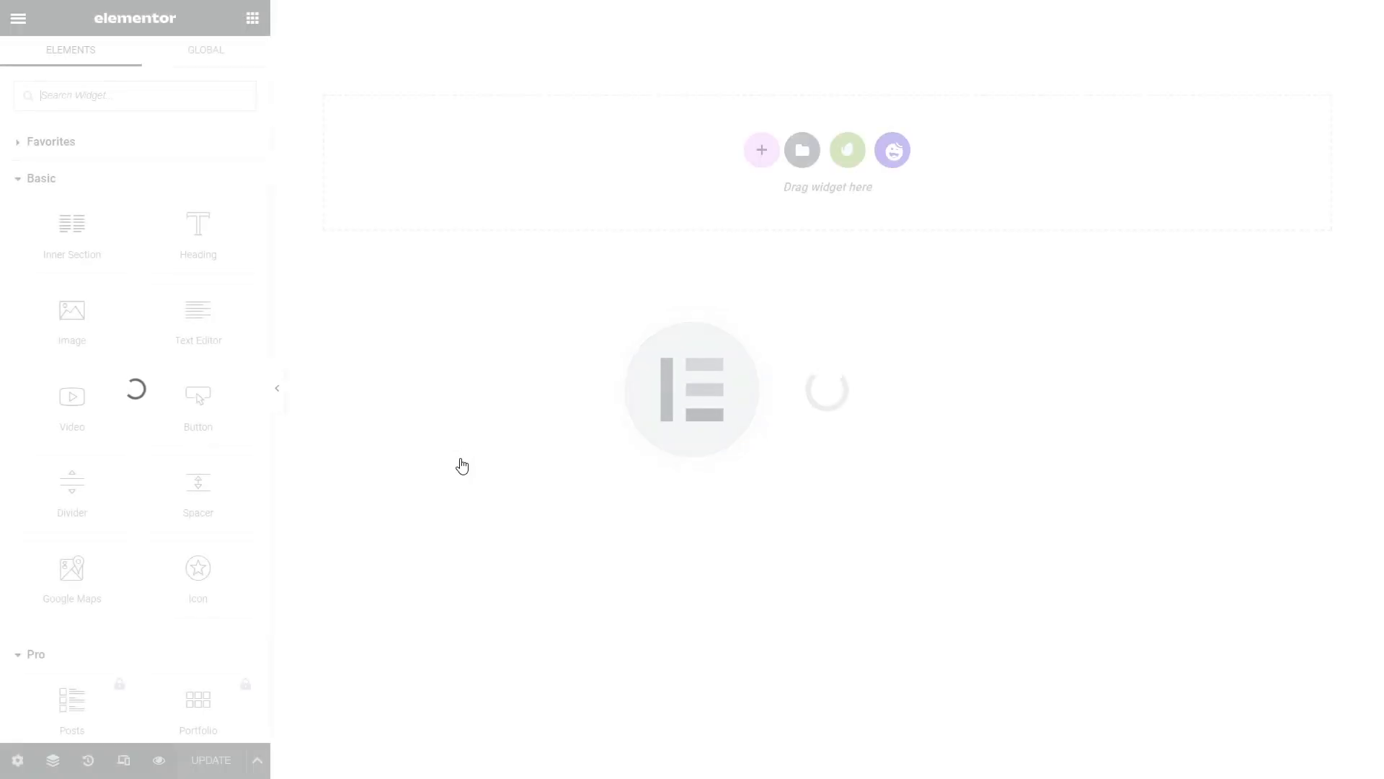
pyautogui.click(848, 151)
pyautogui.click(264, 559)
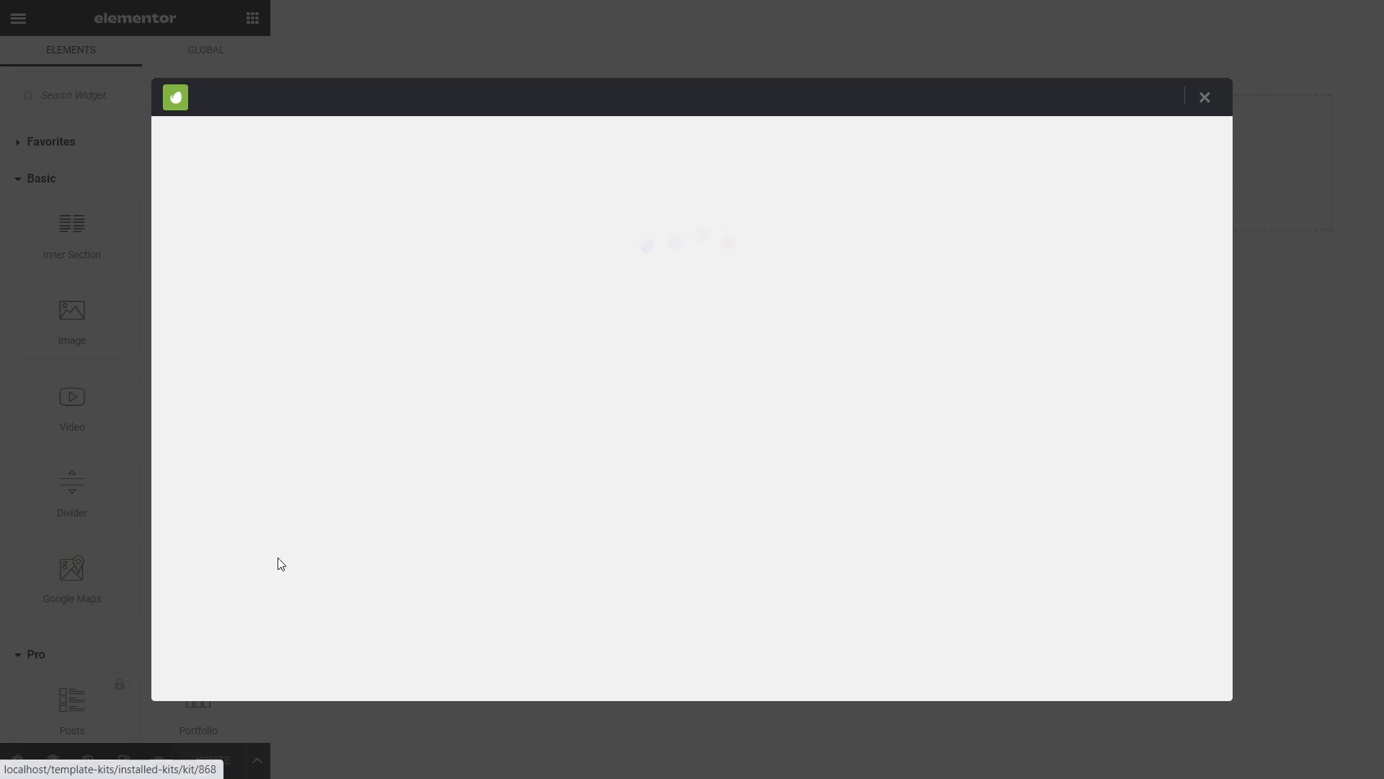
pyautogui.scroll(-10, 489, 532)
pyautogui.scroll(-10, 489, 532)
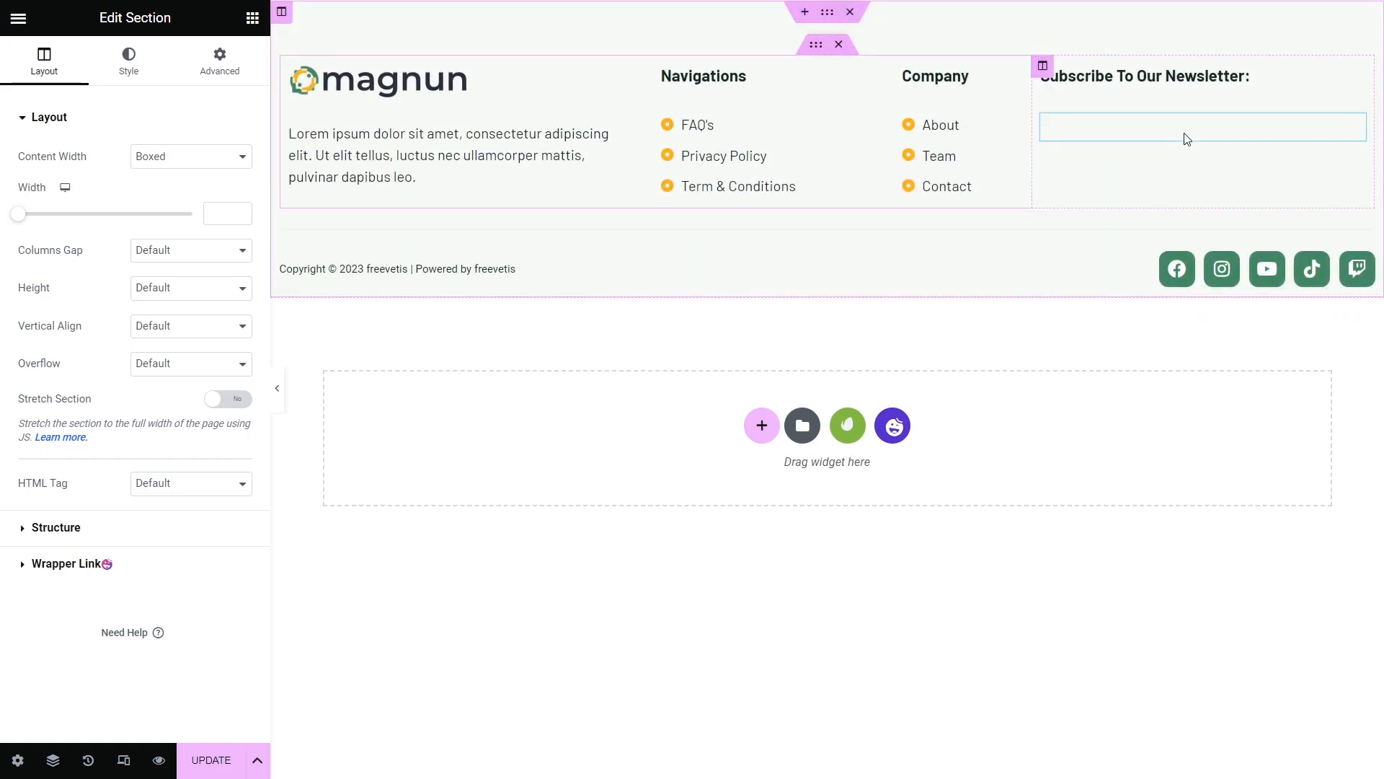
# - Create a new blank General Form named "Subscribe" in the footer's newsletter form area and open it for editing
pyautogui.click(1187, 140)
pyautogui.click(65, 200)
pyautogui.click(718, 98)
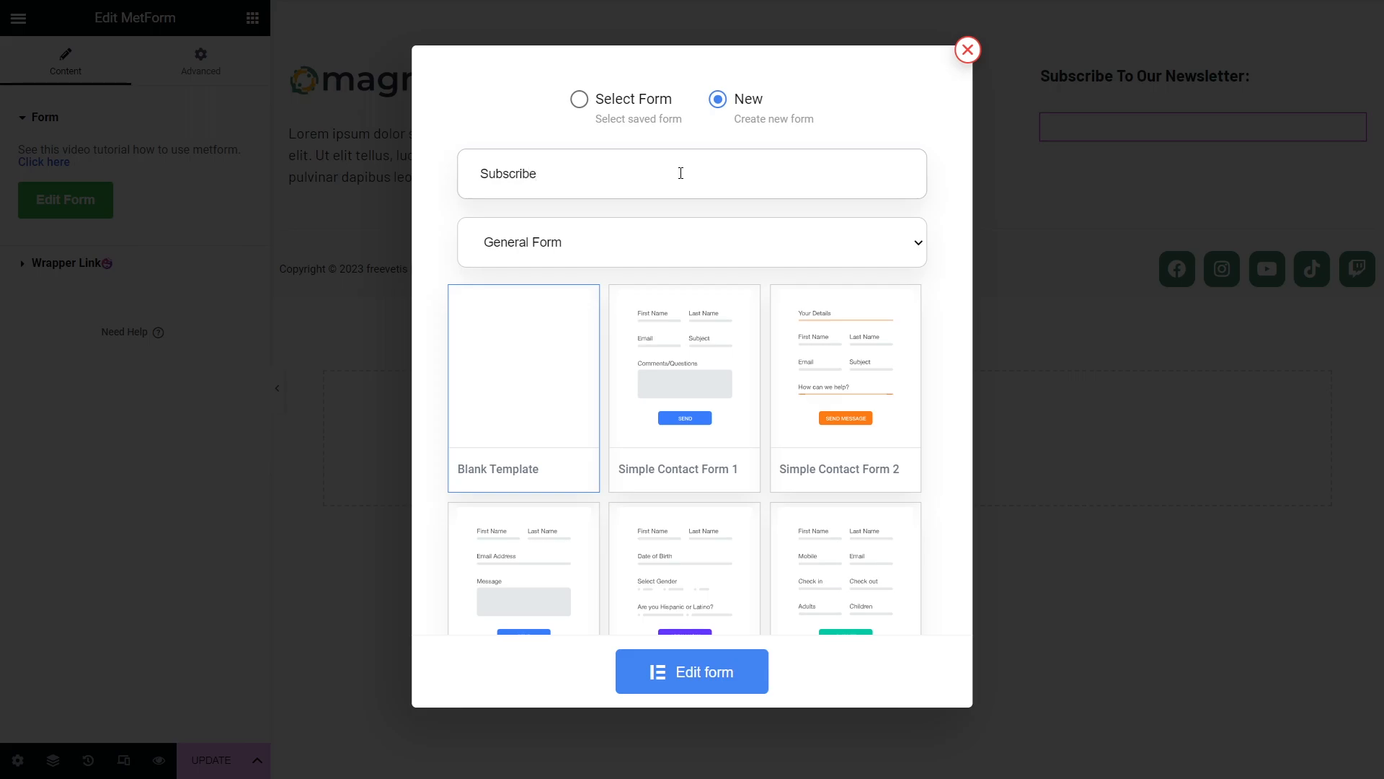
pyautogui.click(696, 673)
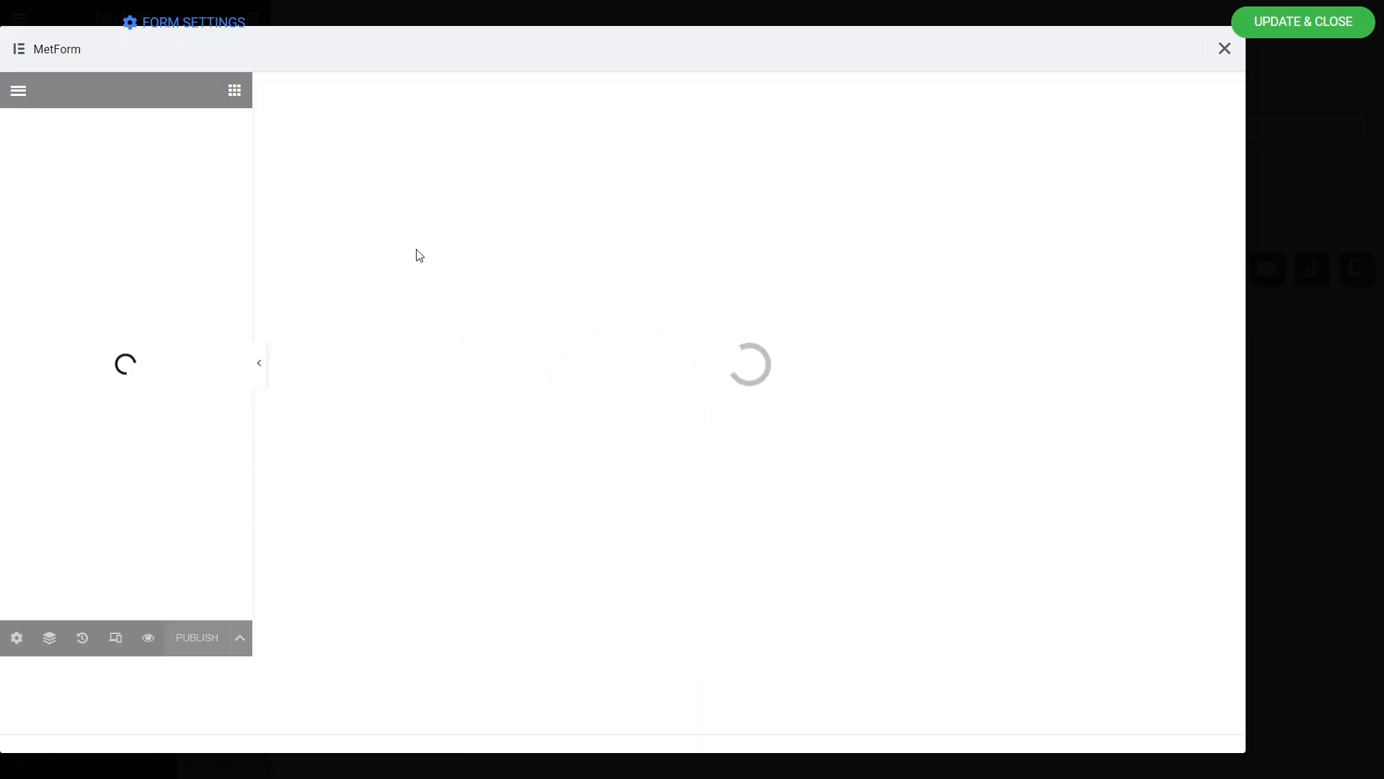
# - Insert the kit's Subscribe Forme template into the newsletter form, save and close the form, and update the footer
pyautogui.click(766, 222)
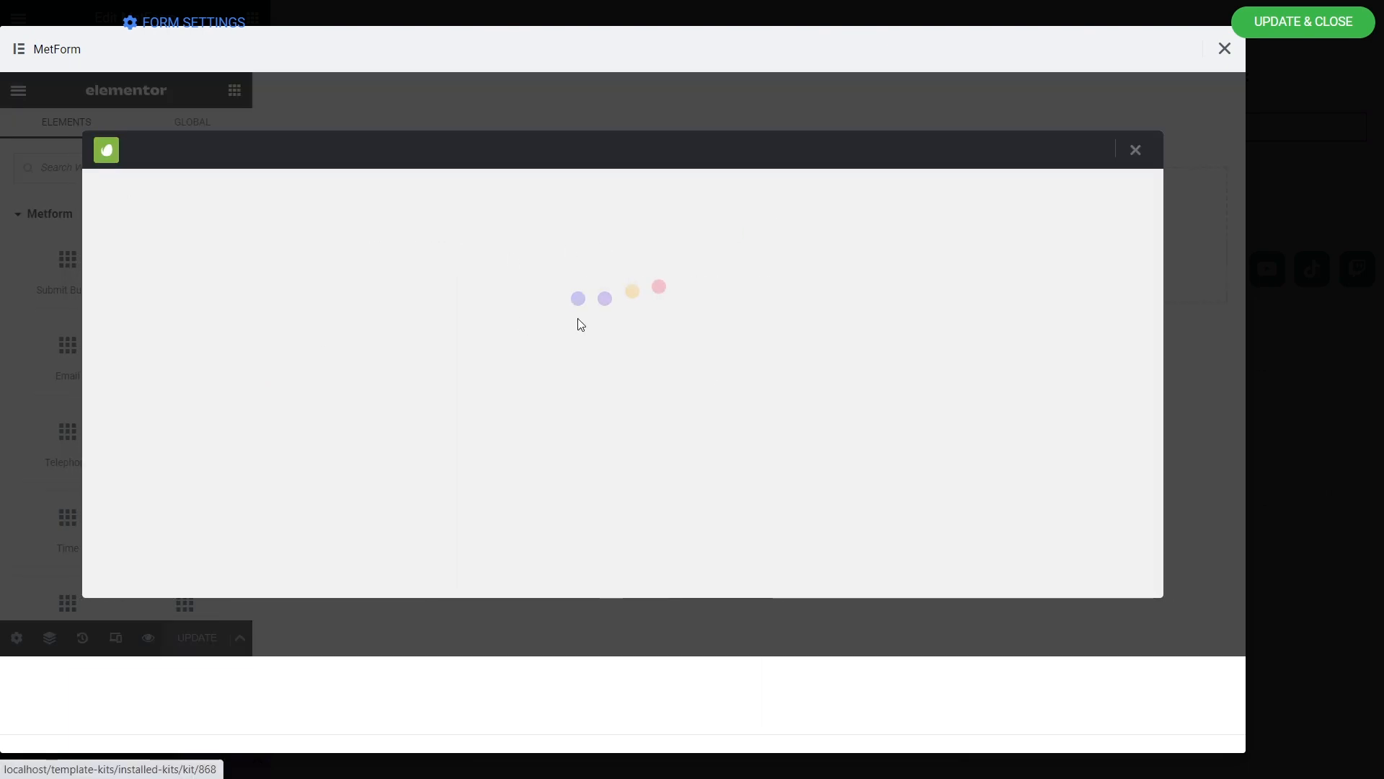
pyautogui.scroll(-15, 711, 392)
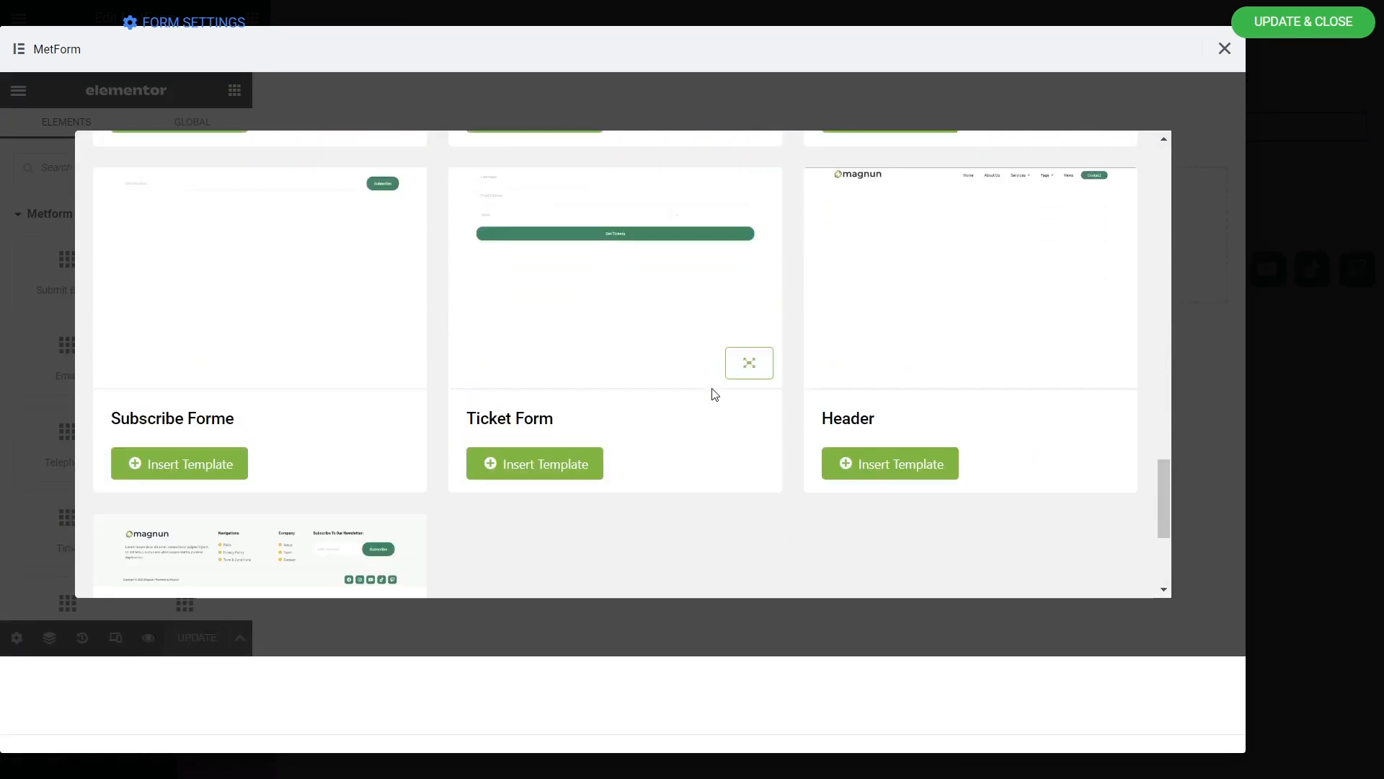
pyautogui.scroll(2, 715, 394)
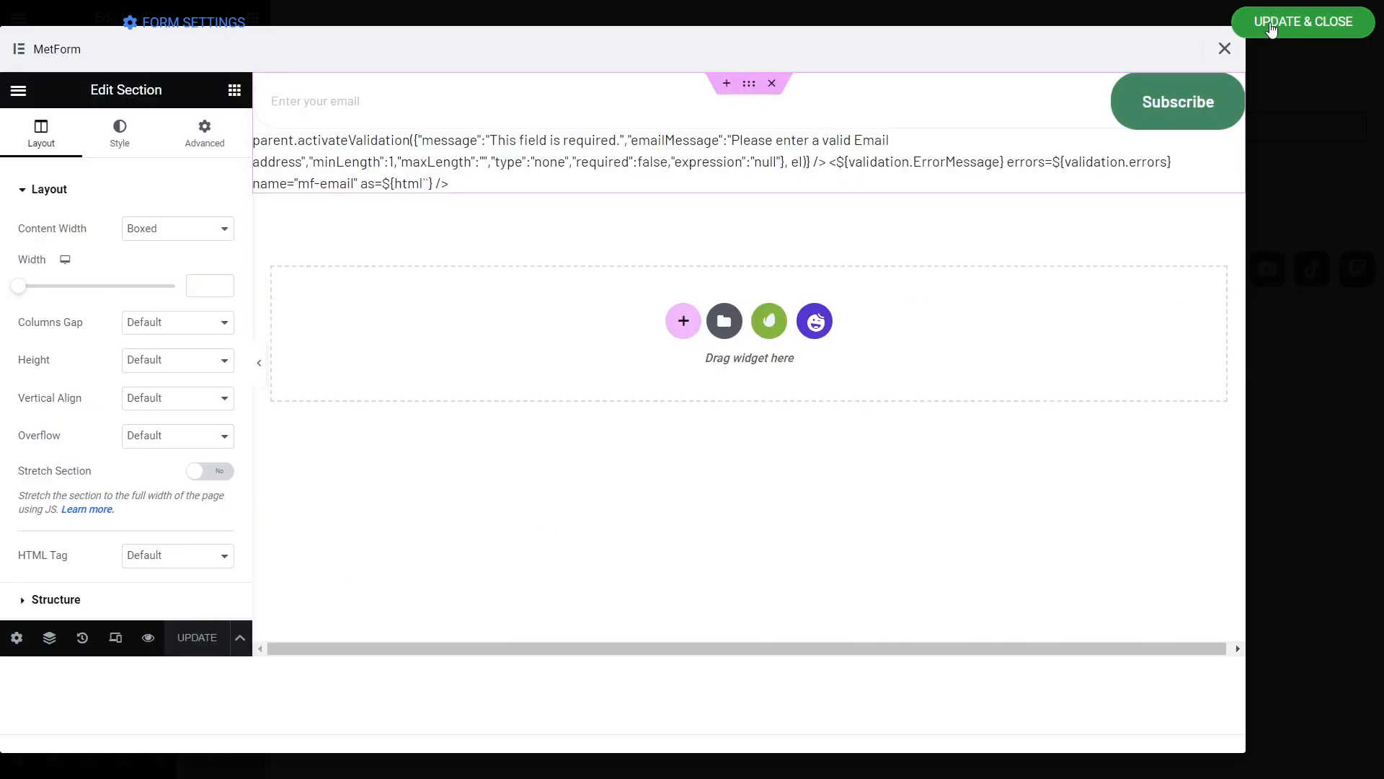
pyautogui.click(1273, 26)
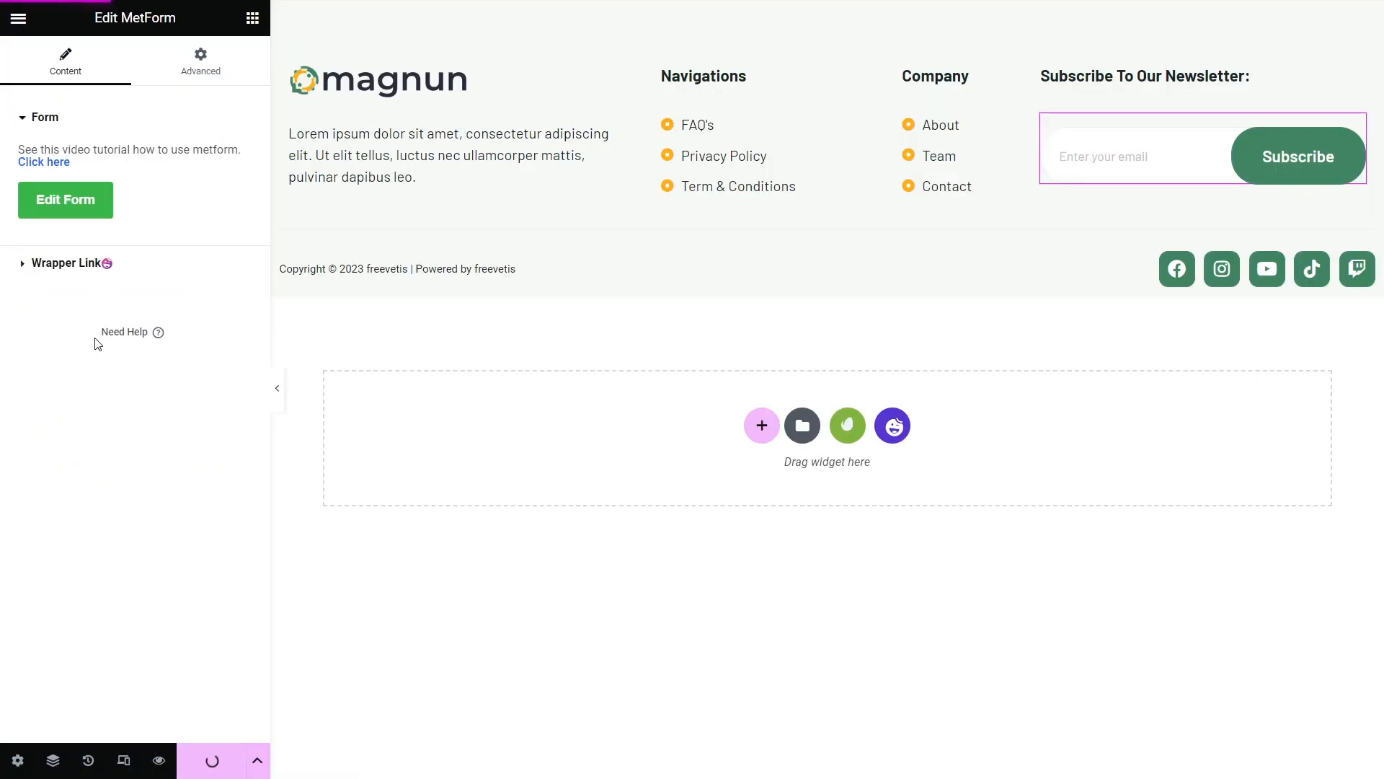
# - Leave the footer editor and examine the site's home page from the header down through the blog posts
pyautogui.click(18, 22)
pyautogui.click(81, 365)
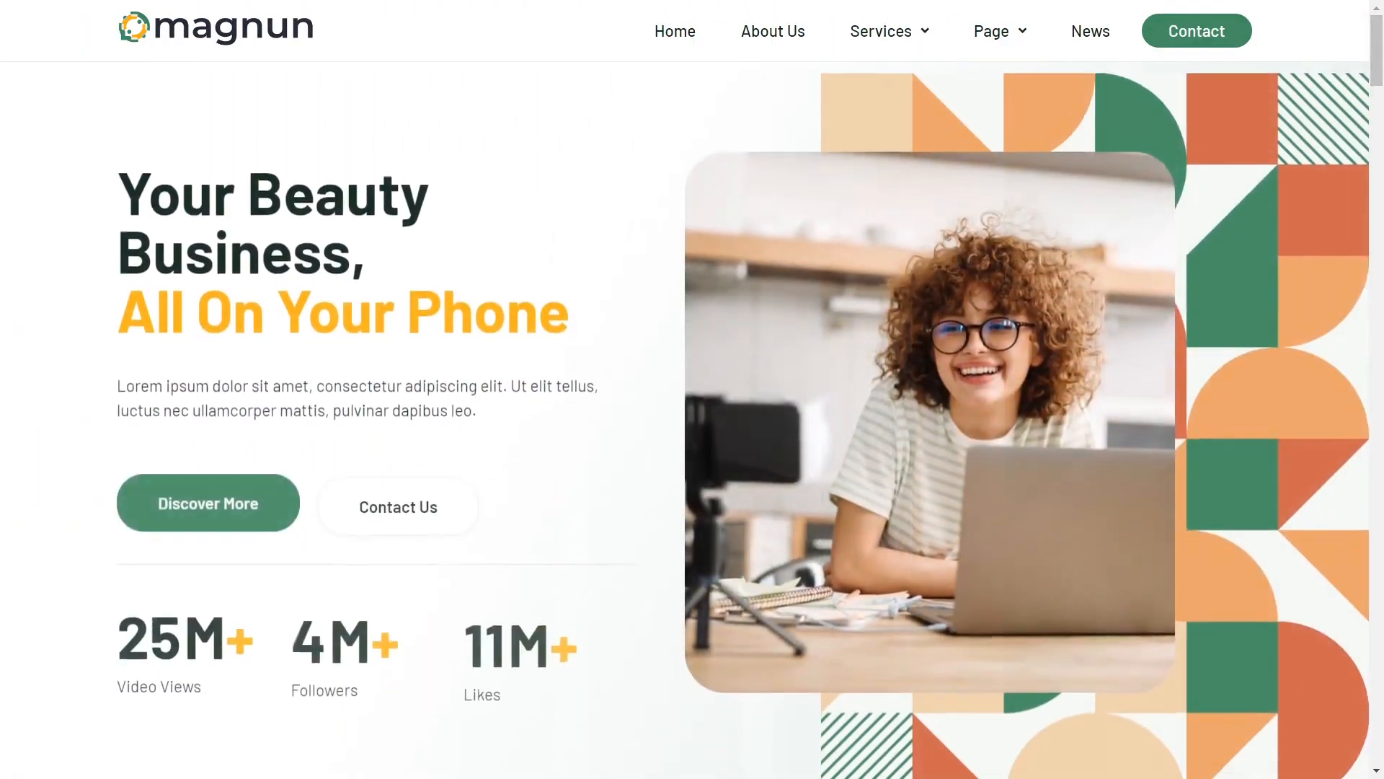
pyautogui.scroll(-4, 685, 389)
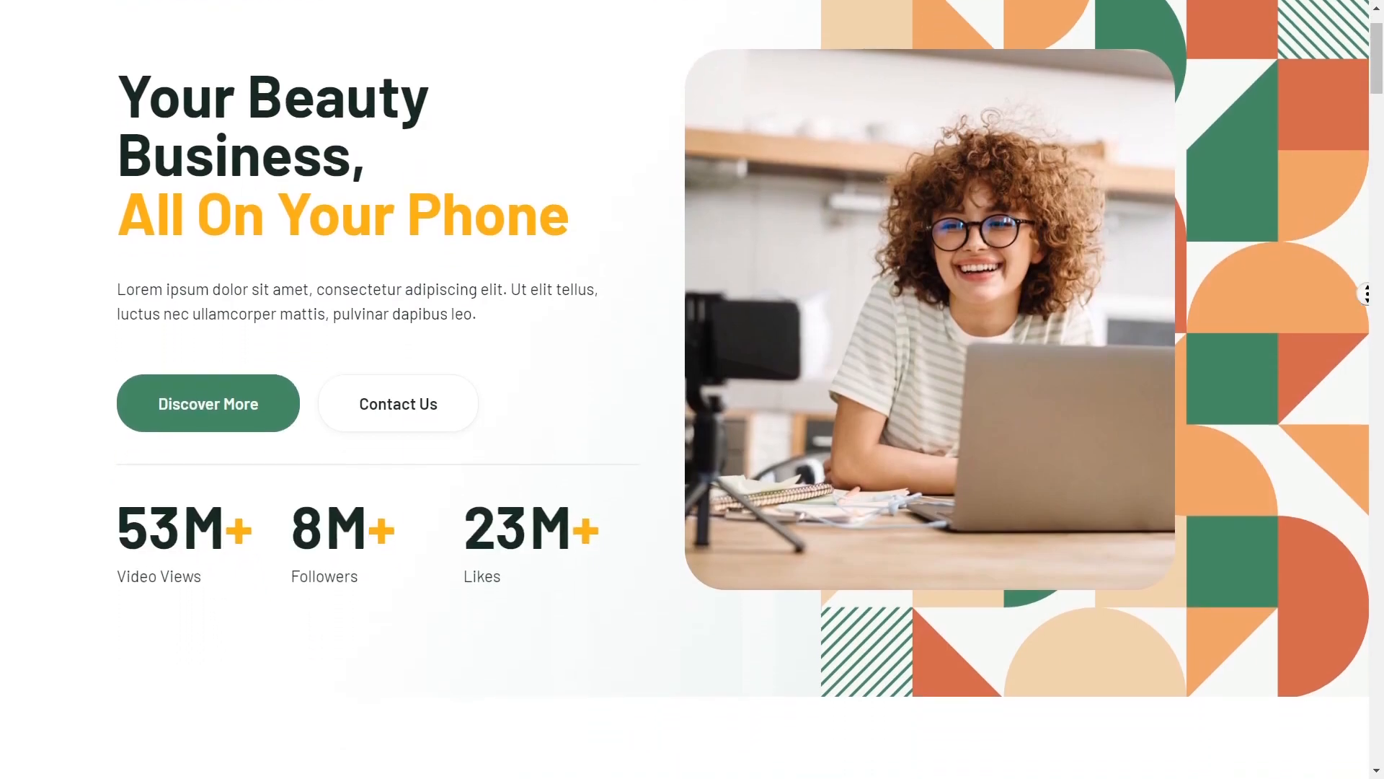
pyautogui.scroll(-12, 685, 389)
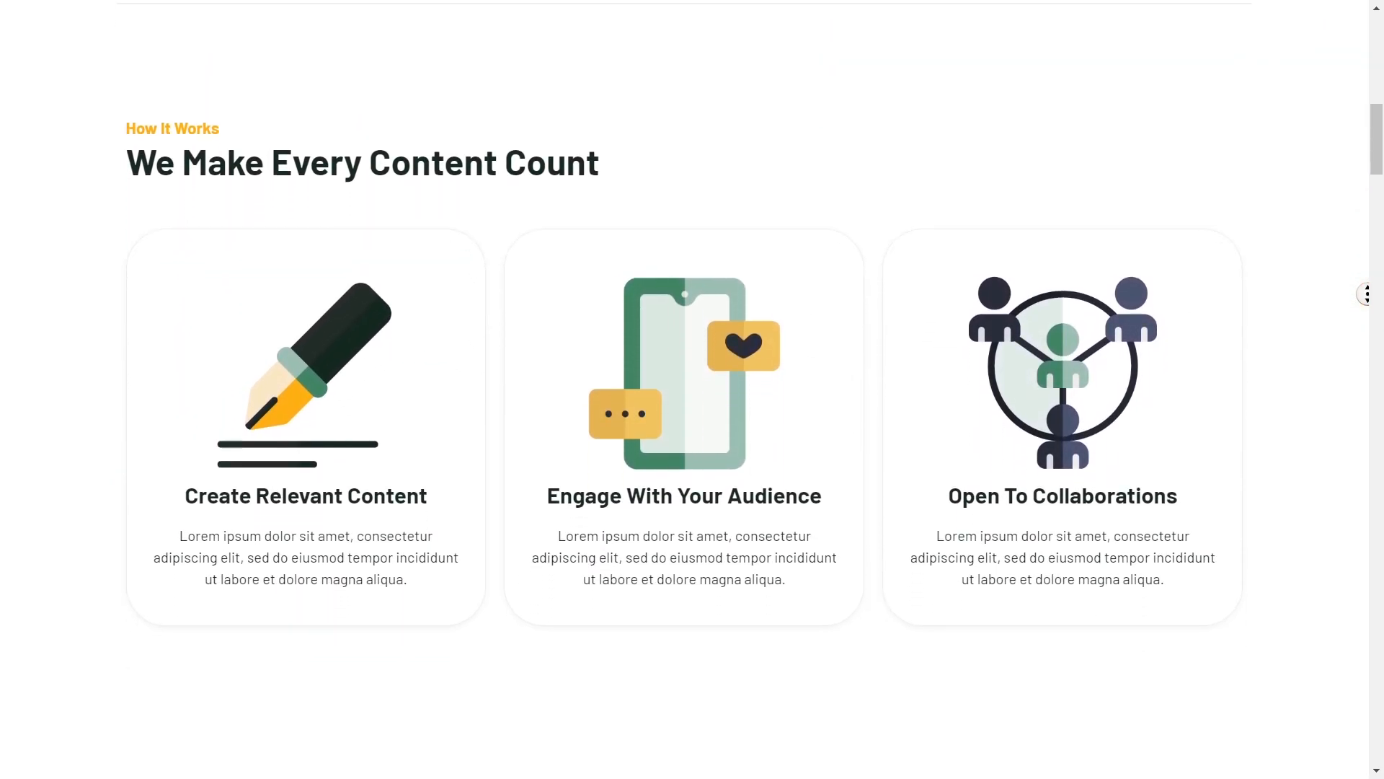
pyautogui.scroll(-12, 685, 390)
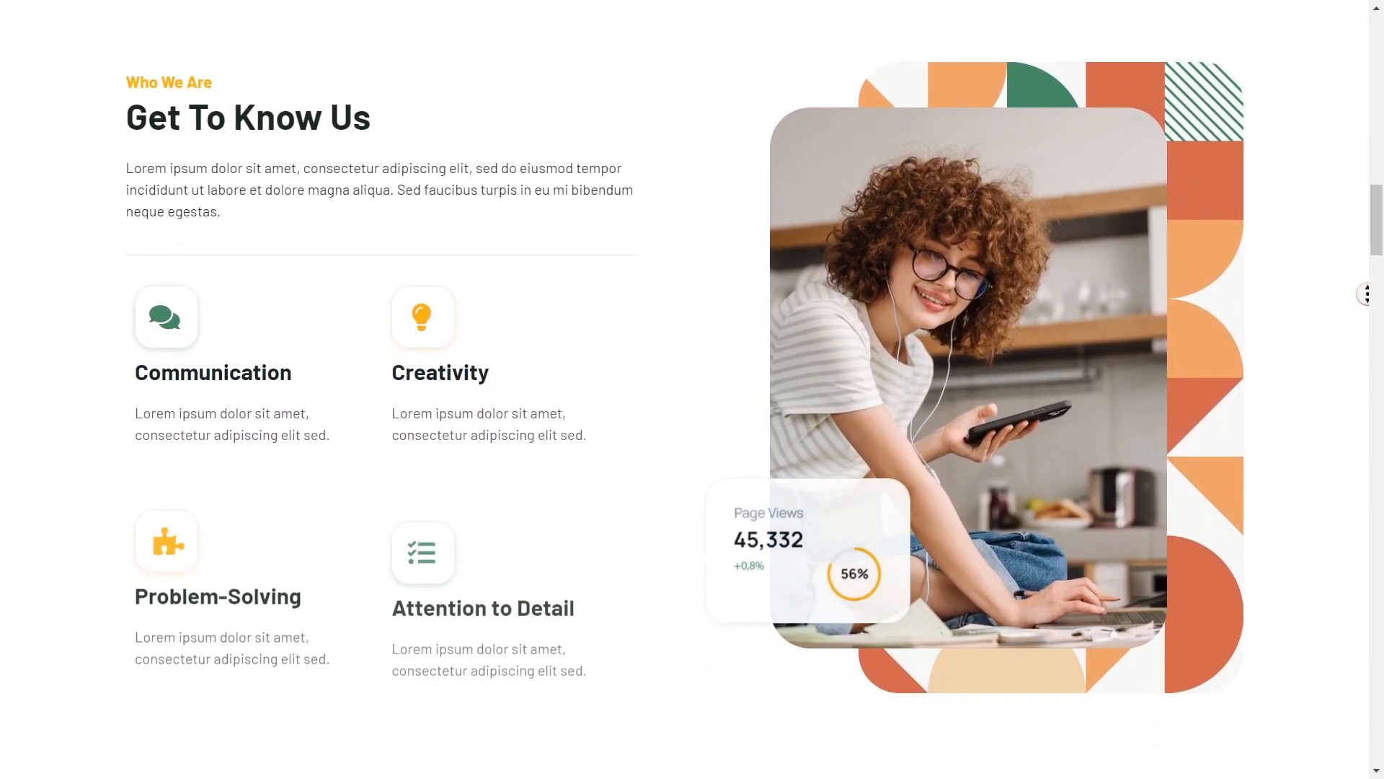
pyautogui.scroll(-12, 685, 389)
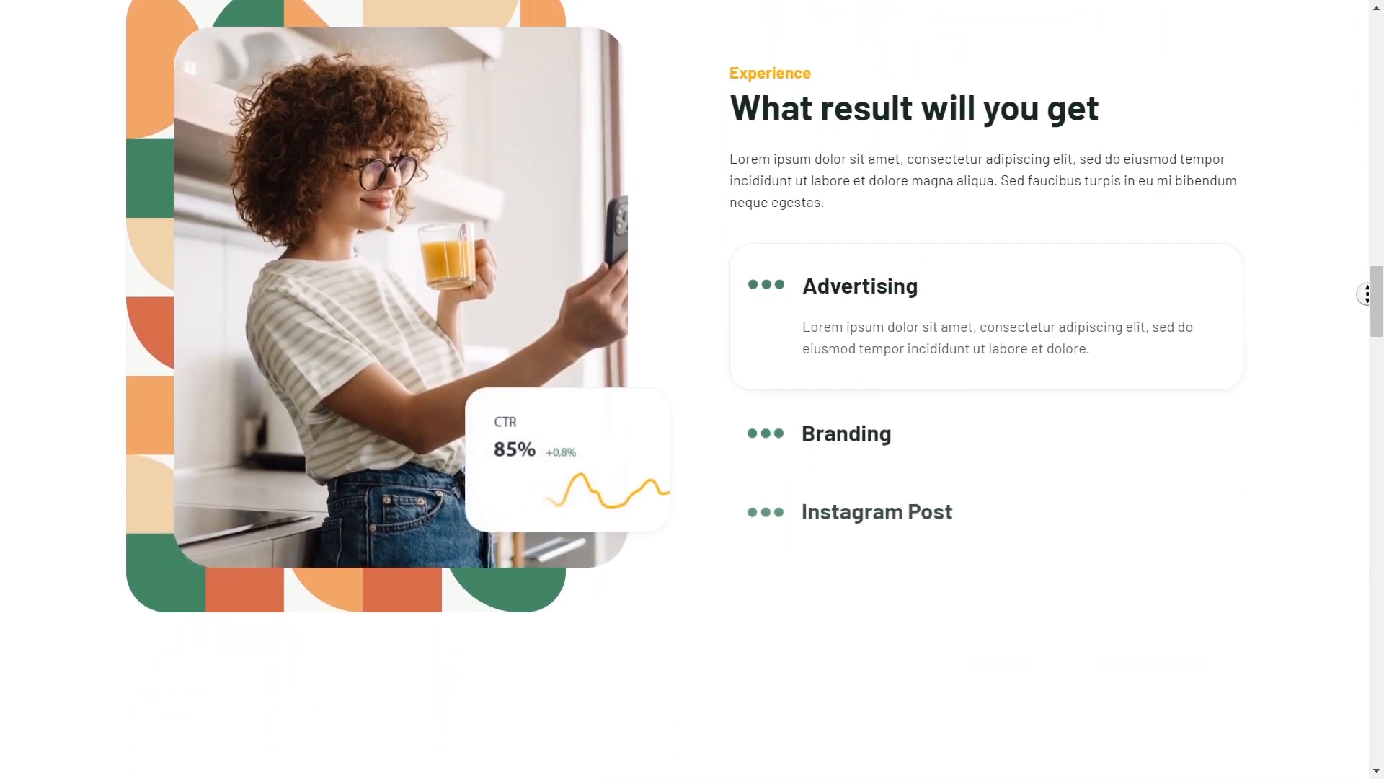
pyautogui.scroll(-12, 685, 389)
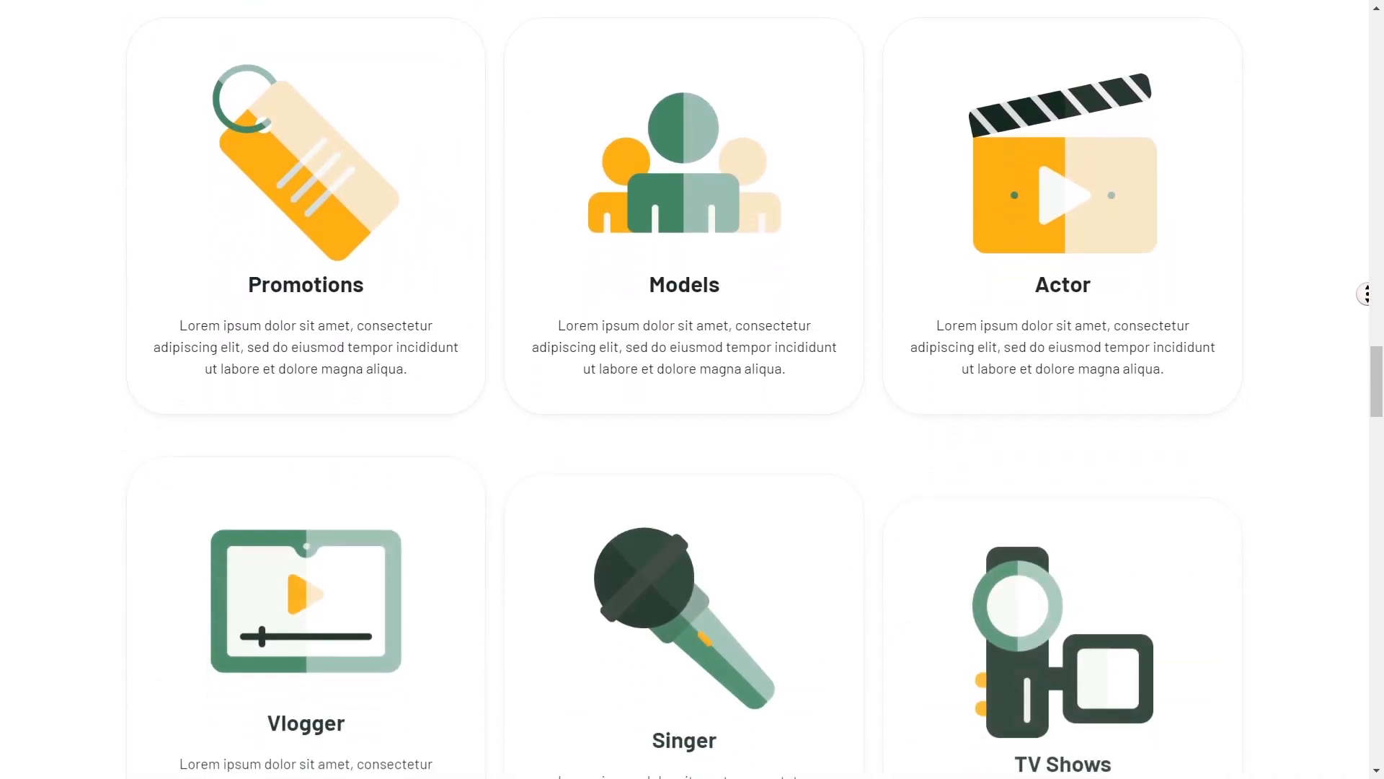
pyautogui.scroll(-13, 685, 390)
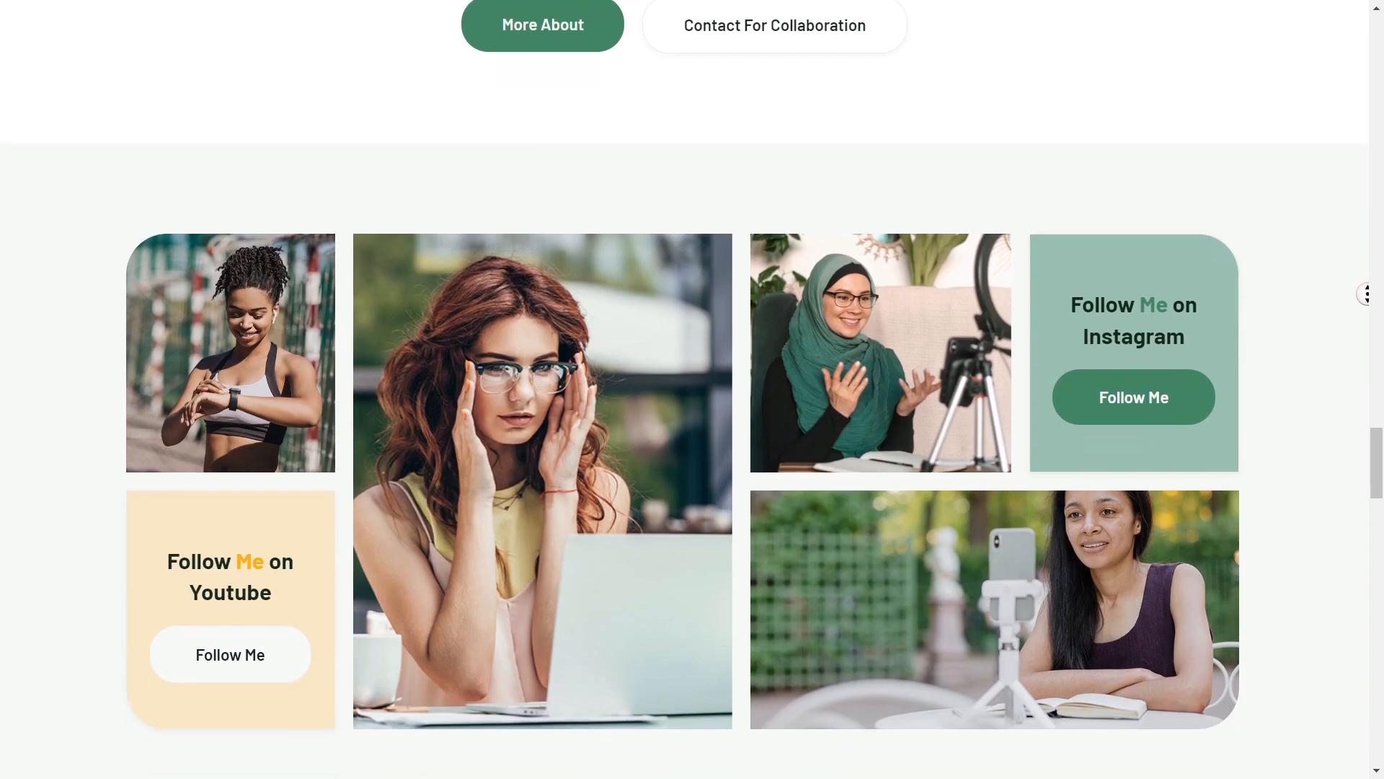
pyautogui.scroll(-9, 684, 389)
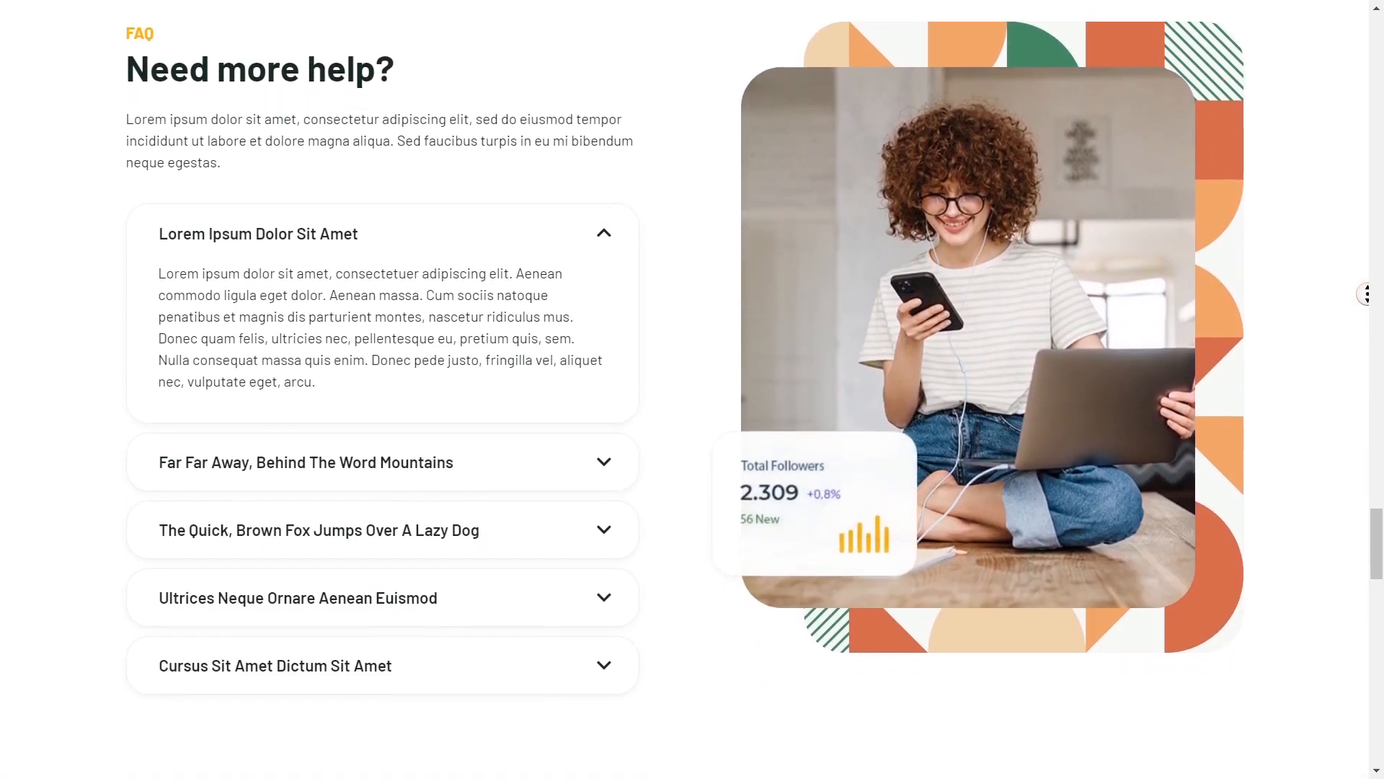
pyautogui.scroll(-12, 685, 389)
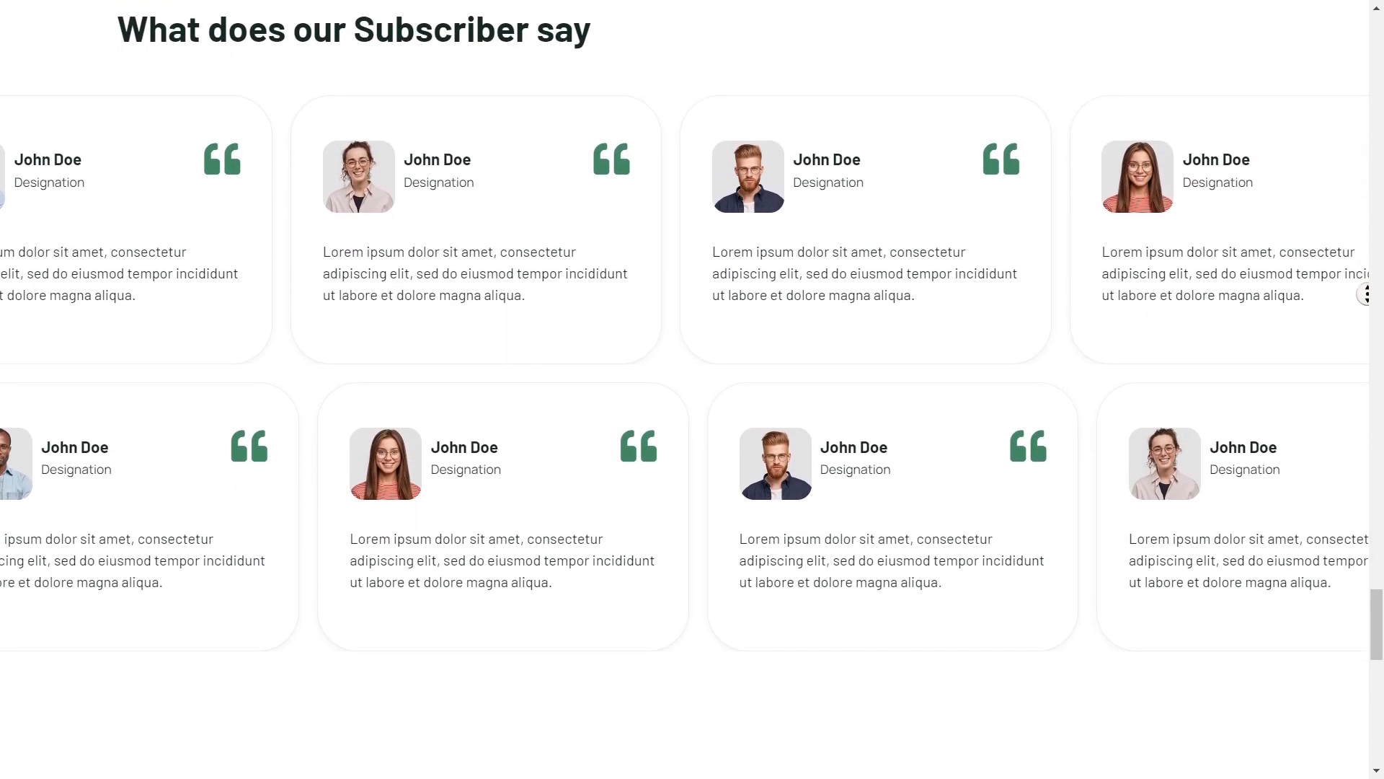
pyautogui.scroll(-9, 685, 390)
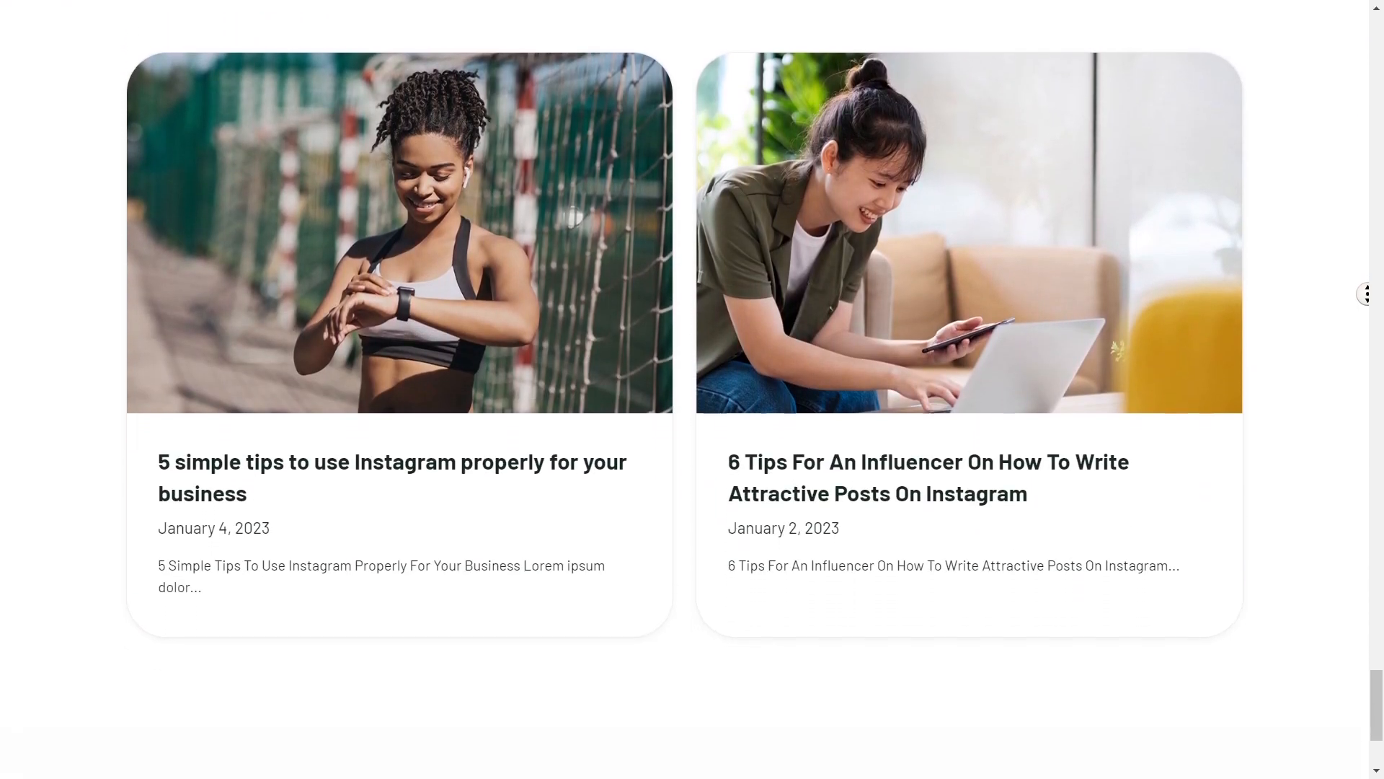
pyautogui.scroll(-1, 685, 390)
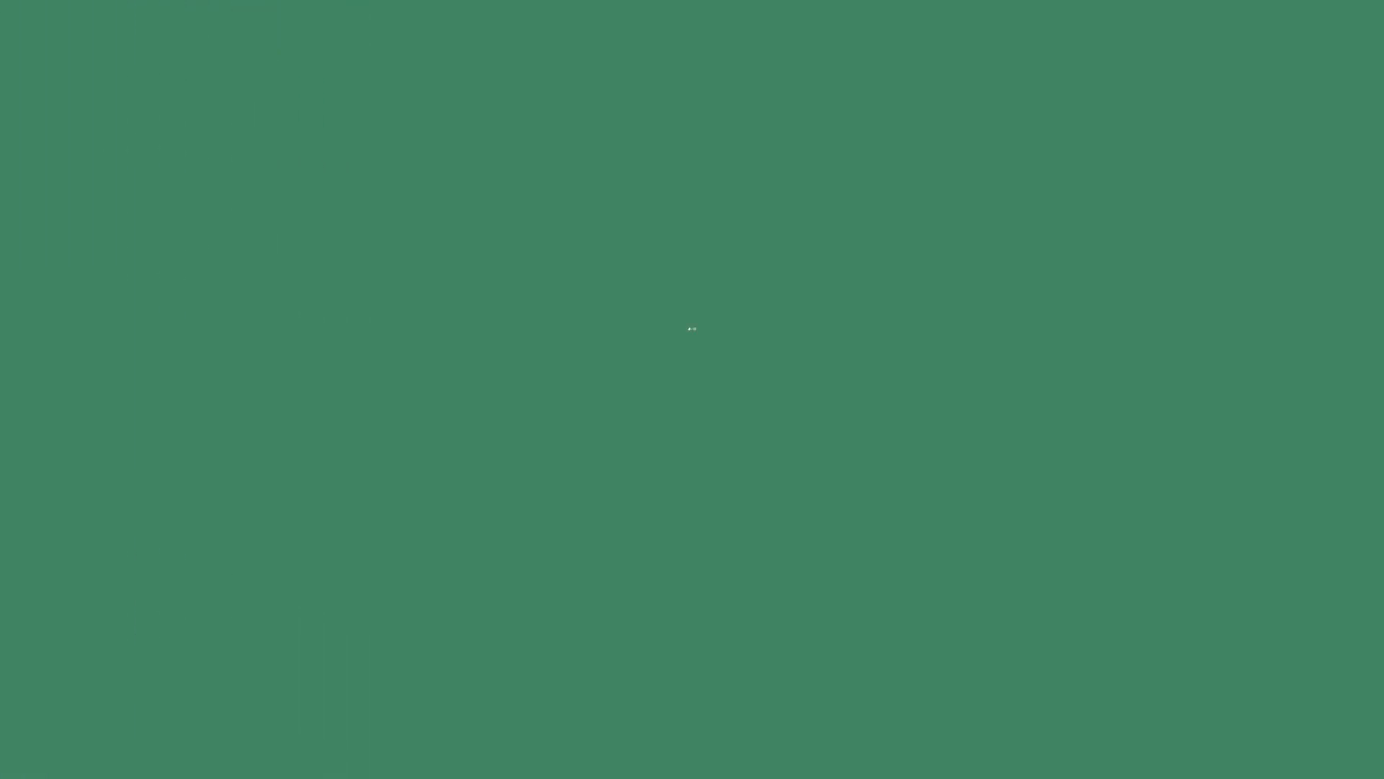